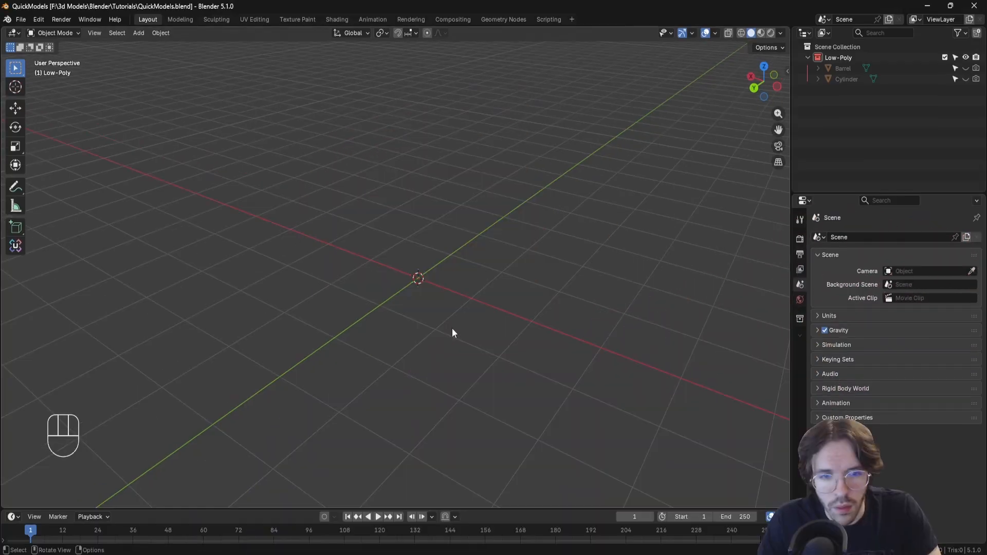
Add a cube mesh at the world origin in the Low-Poly collection.
{"action": "left_click", "coordinate": [838, 46]}
{"action": "key", "text": "shift+a"}
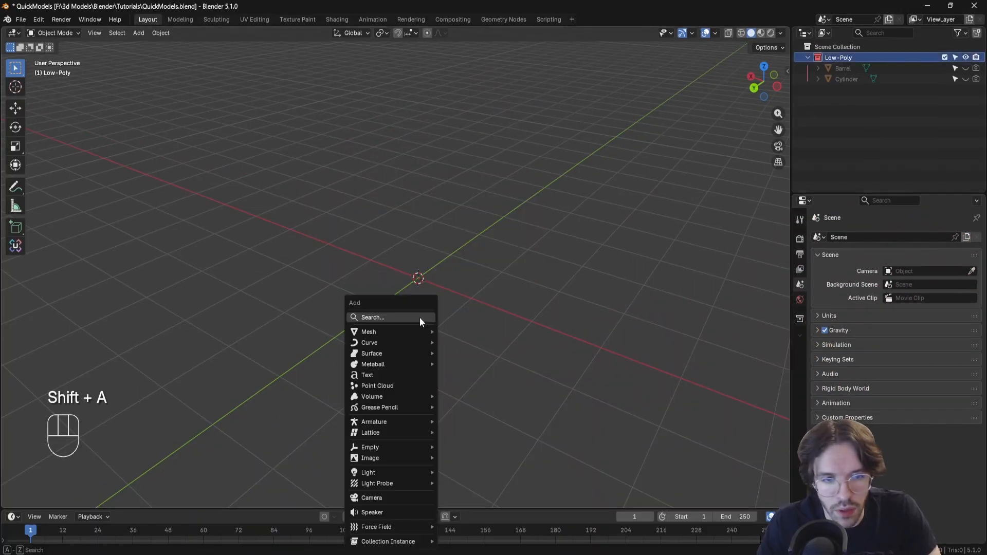
{"action": "mouse_move", "coordinate": [404, 332]}
{"action": "left_click", "coordinate": [467, 112]}
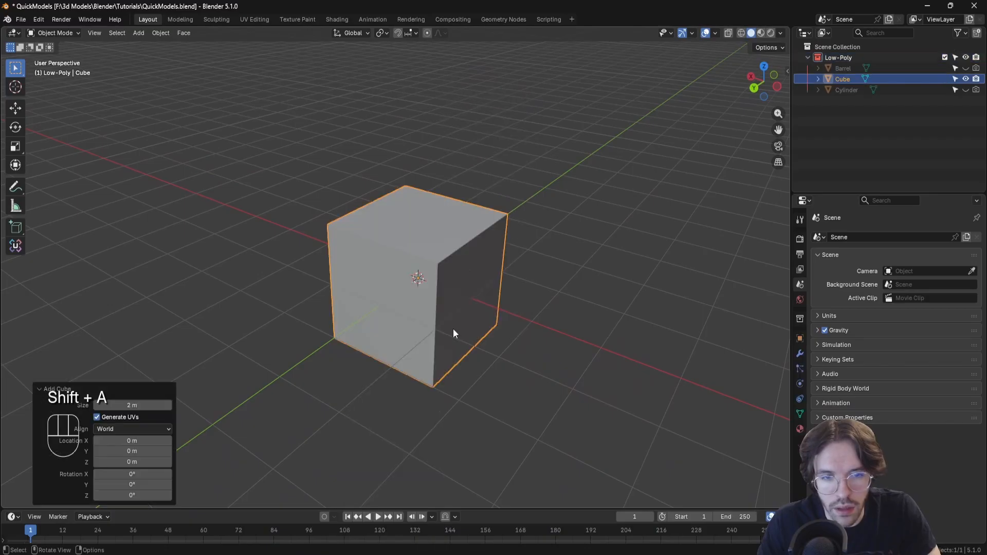
Scale the cube down uniformly to about 0.064 m per side and apply its scale.
{"action": "scroll", "coordinate": [453, 328], "scroll_direction": "up", "scroll_amount": 2}
{"action": "key", "text": "s"}
{"action": "left_click", "coordinate": [449, 309]}
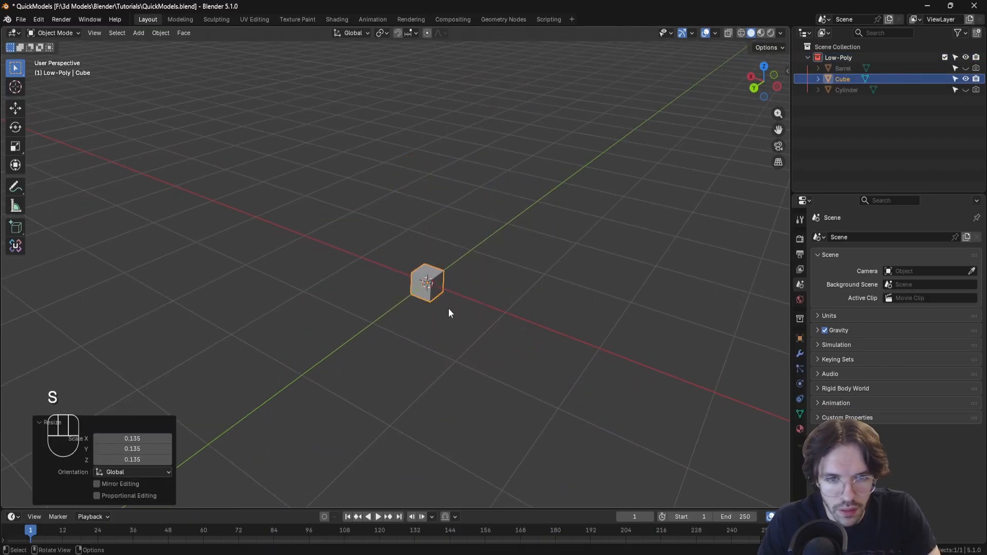
{"action": "key", "text": "KP_Decimal"}
{"action": "key", "text": "n"}
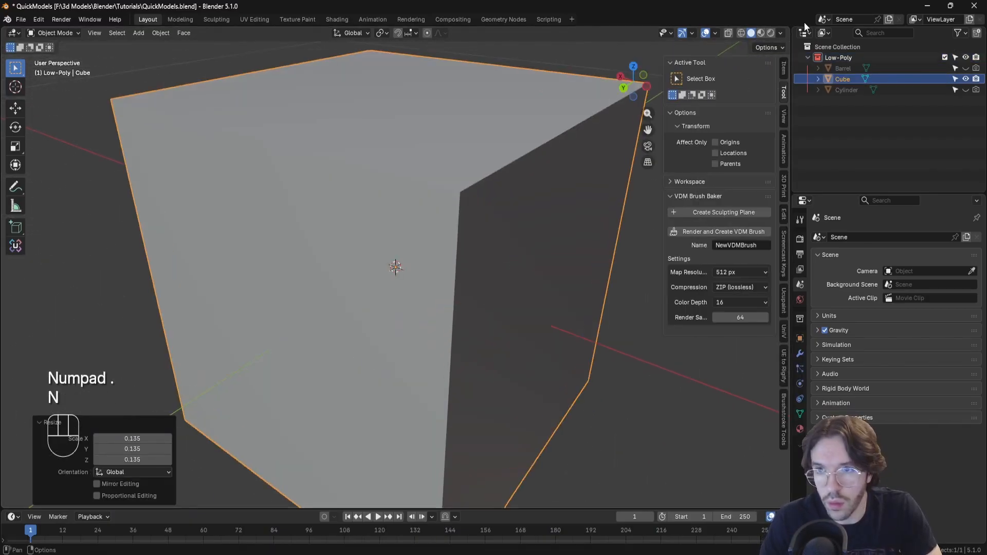
{"action": "left_click", "coordinate": [784, 69]}
{"action": "key", "text": "s"}
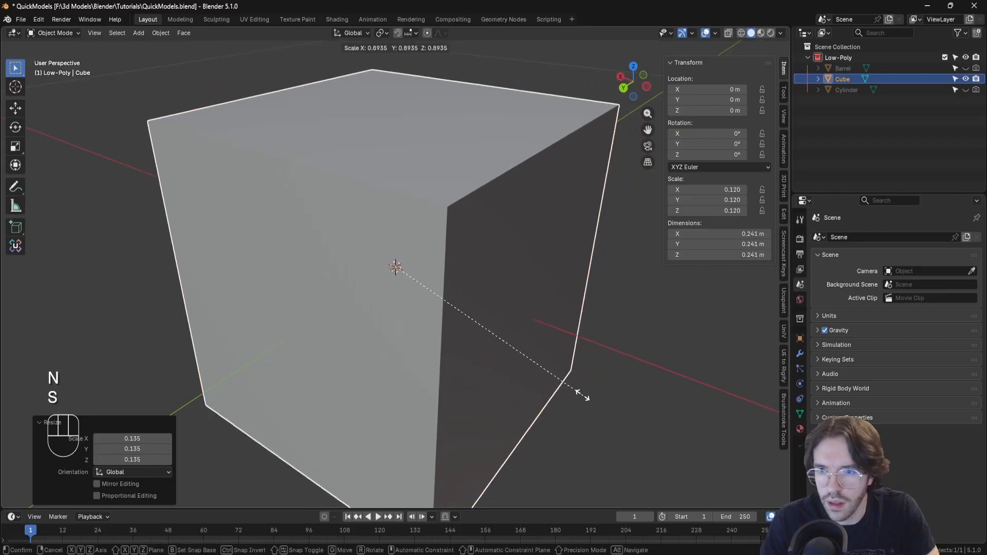
{"action": "key", "text": "ctrl+a"}
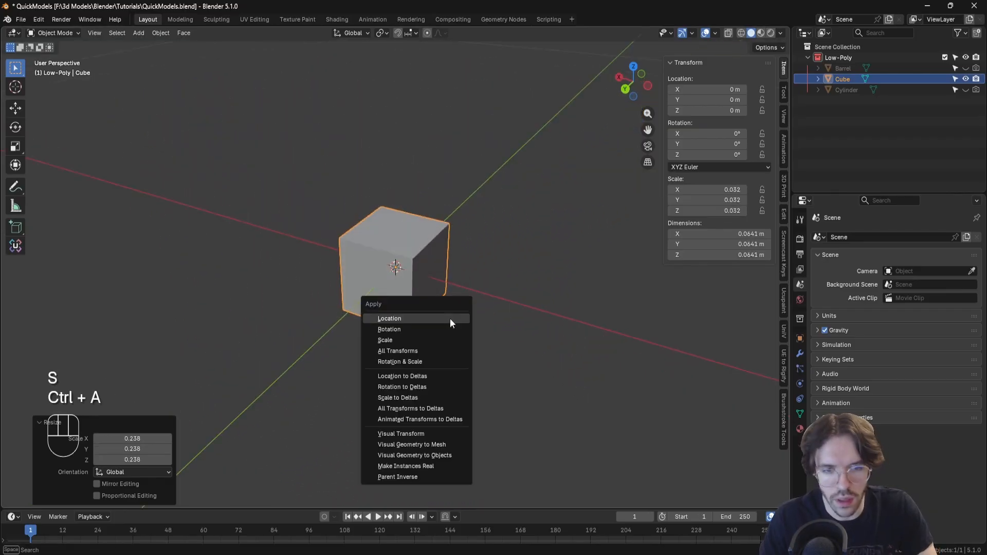
{"action": "left_click", "coordinate": [419, 339]}
Bevel all of the cube's edges with a width of about 0.0064 m and two segments.
{"action": "scroll", "coordinate": [437, 332], "scroll_direction": "down", "scroll_amount": 2}
{"action": "middle_click_drag", "start_coordinate": [427, 337], "coordinate": [446, 320]}
{"action": "key", "text": "Tab"}
{"action": "scroll", "coordinate": [446, 320], "scroll_direction": "up", "scroll_amount": 2}
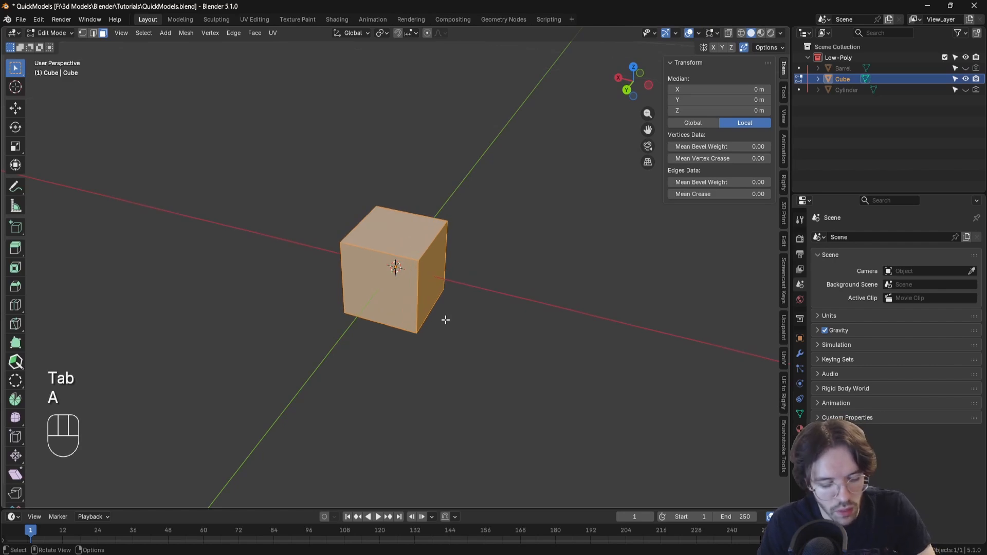
{"action": "key", "text": "ctrl+b"}
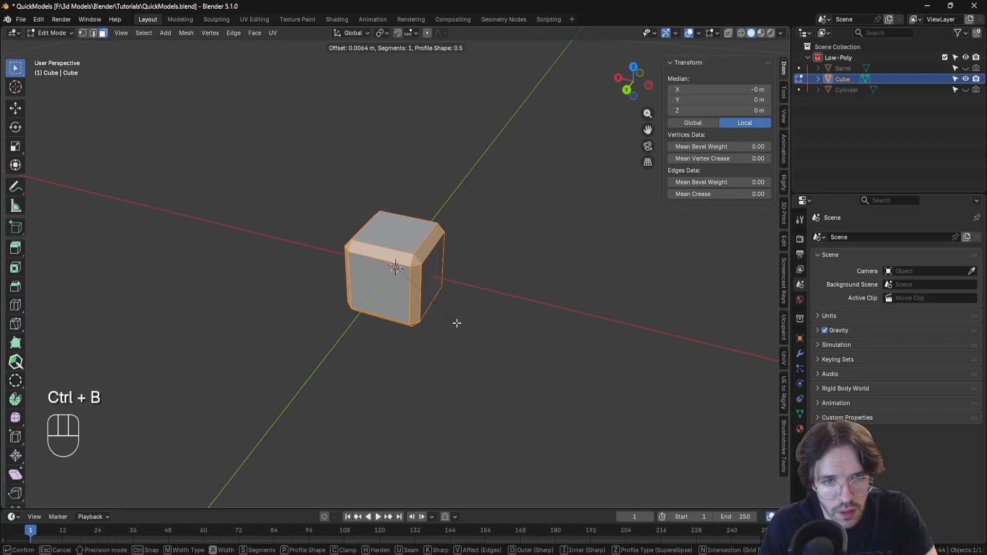
{"action": "left_click", "coordinate": [457, 323]}
{"action": "left_click", "coordinate": [169, 344]}
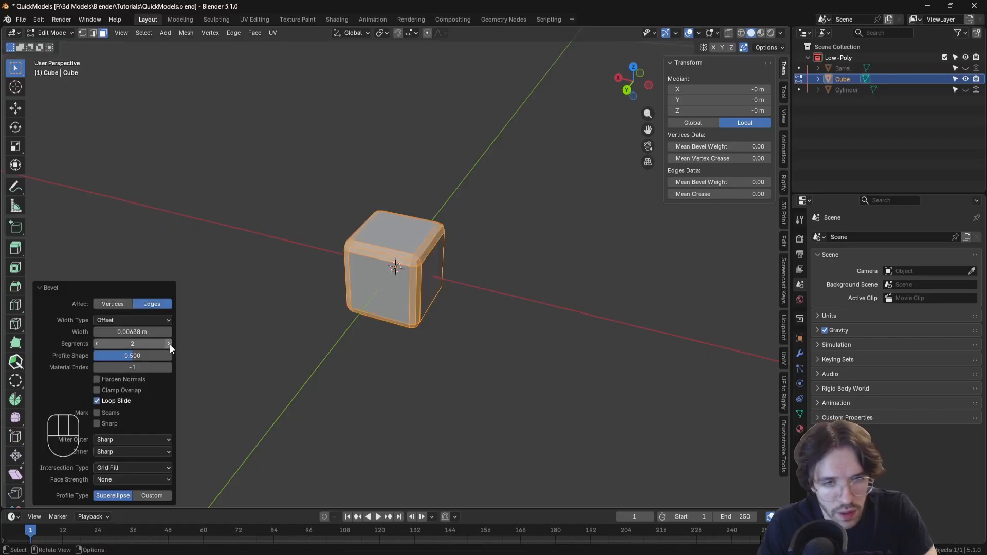
{"action": "middle_click_drag", "start_coordinate": [334, 327], "coordinate": [364, 366]}
{"action": "key", "text": "Tab"}
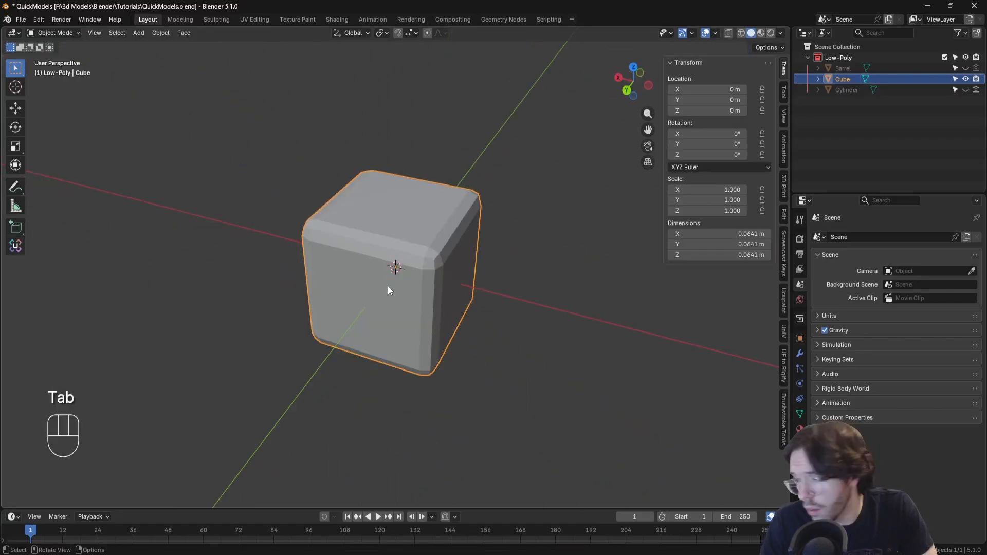
{"action": "key", "text": "Tab"}
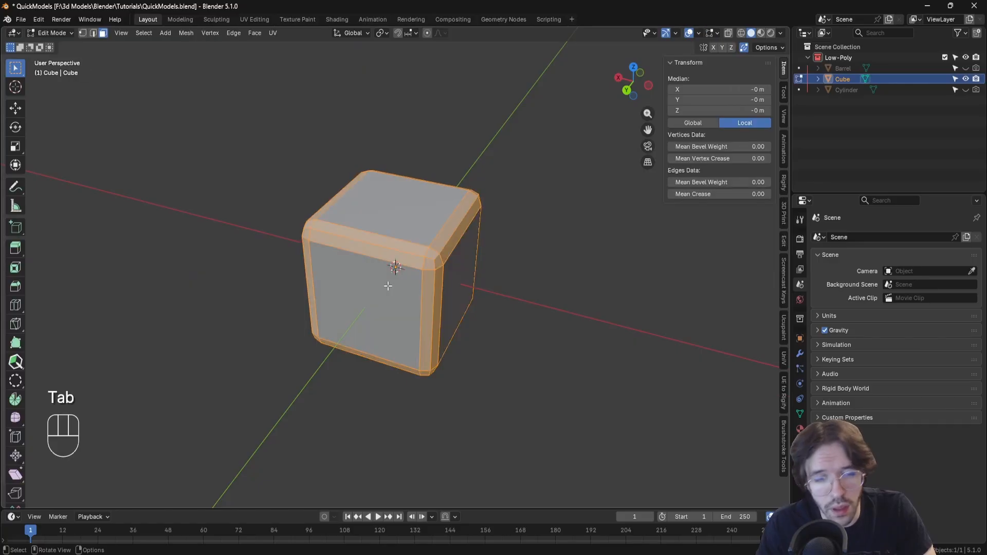
Select the middle edges of the bevels that let the cube unfold into a T-shaped layout, and mark them as seams.
{"action": "middle_click_drag", "start_coordinate": [388, 288], "coordinate": [355, 269]}
{"action": "key", "text": "2"}
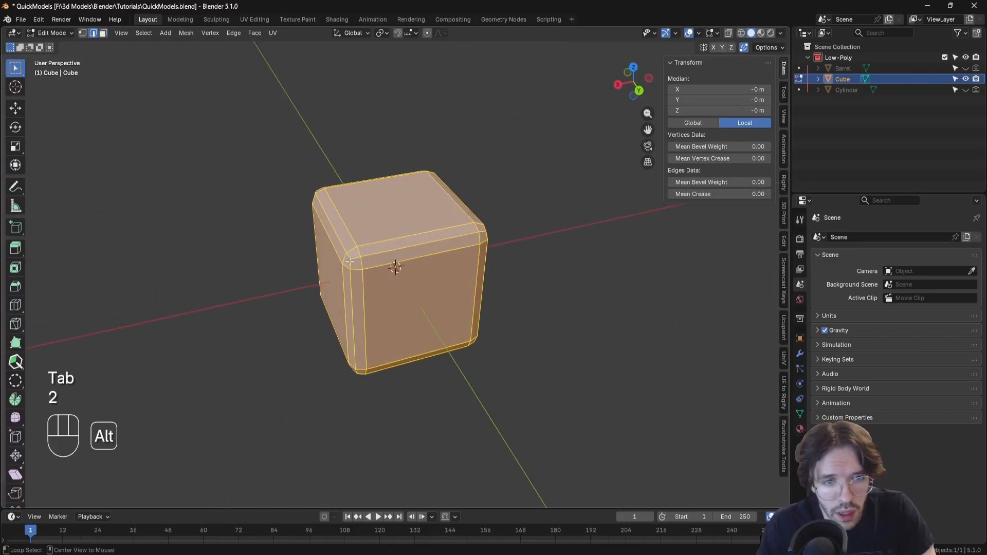
{"action": "left_click", "coordinate": [349, 258], "text": "alt"}
{"action": "middle_click_drag", "start_coordinate": [353, 271], "coordinate": [463, 276]}
{"action": "left_click", "coordinate": [398, 251], "text": "alt+shift"}
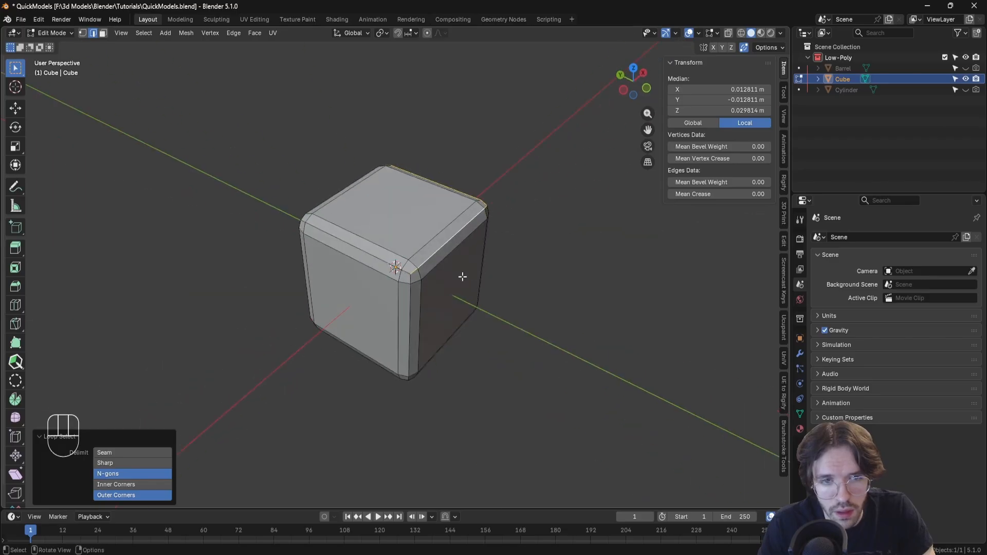
{"action": "left_click", "coordinate": [391, 252], "text": "alt+shift"}
{"action": "middle_click_drag", "start_coordinate": [357, 263], "coordinate": [457, 248]}
{"action": "left_click", "coordinate": [429, 257], "text": "alt+shift"}
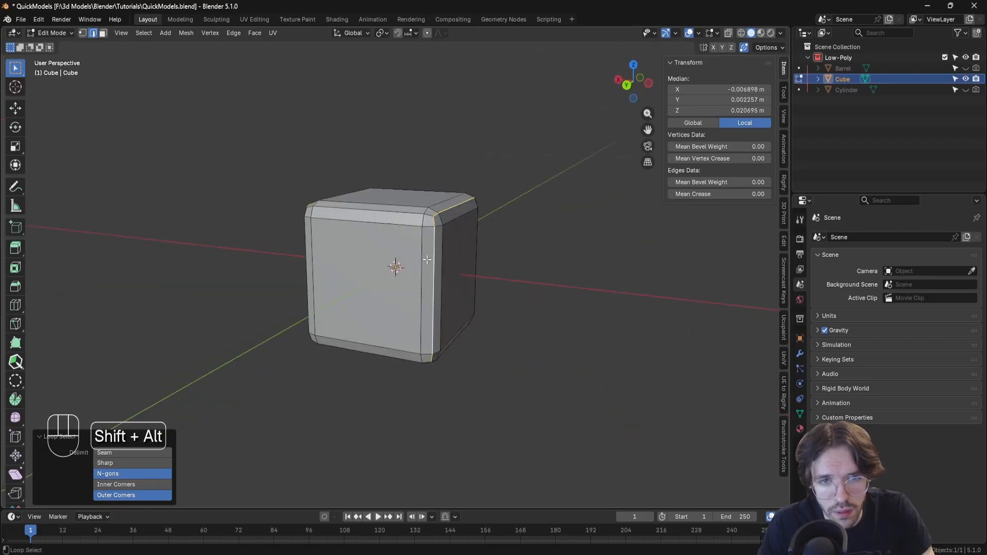
{"action": "middle_click_drag", "start_coordinate": [360, 265], "coordinate": [477, 246]}
{"action": "left_click", "coordinate": [410, 258], "text": "alt+shift"}
{"action": "left_click", "coordinate": [360, 252], "text": "alt+shift"}
{"action": "middle_click_drag", "start_coordinate": [360, 252], "coordinate": [566, 271]}
{"action": "left_click", "coordinate": [372, 283], "text": "alt+shift"}
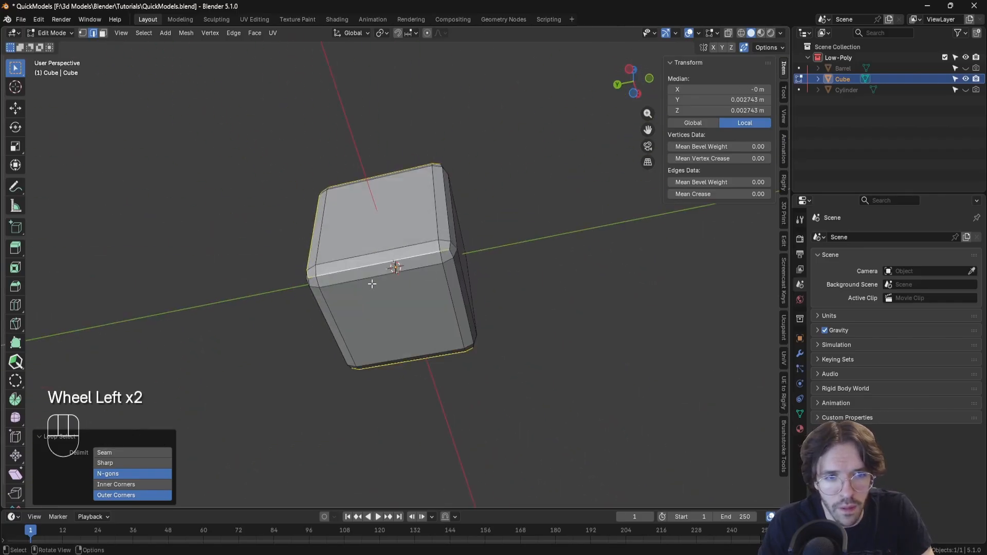
{"action": "middle_click_drag", "start_coordinate": [372, 284], "coordinate": [359, 333]}
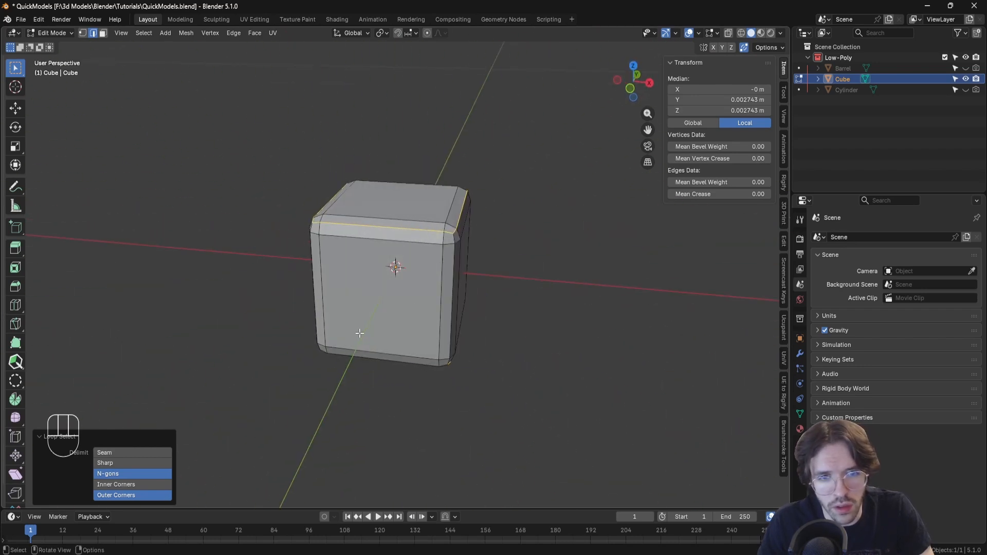
{"action": "key", "text": "ctrl+e"}
{"action": "left_click", "coordinate": [415, 309]}
Return to Object Mode and shade the bevelled cube smooth.
{"action": "key", "text": "Tab"}
{"action": "right_click", "coordinate": [384, 283]}
{"action": "left_click", "coordinate": [383, 285]}
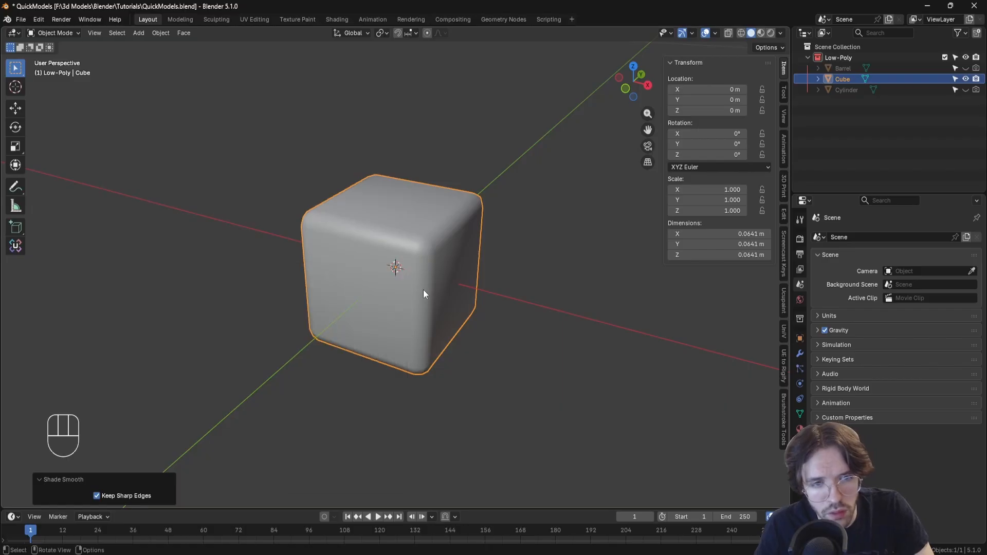
In the UV Editing workspace, unwrap the whole cube with the Conformal method and inspect its UV layout and seams.
{"action": "middle_click_drag", "start_coordinate": [424, 289], "coordinate": [463, 226]}
{"action": "left_click", "coordinate": [266, 17]}
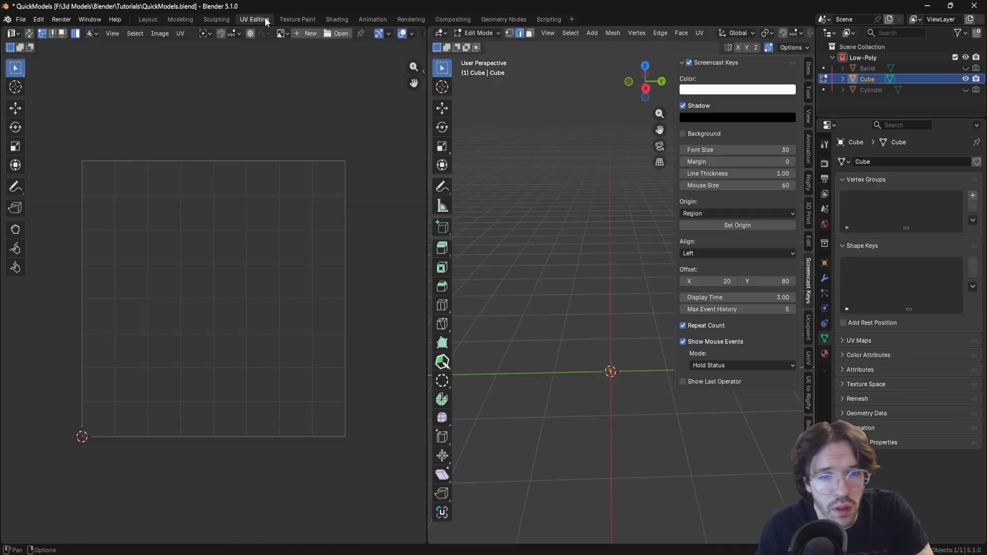
{"action": "key", "text": "KP_Decimal"}
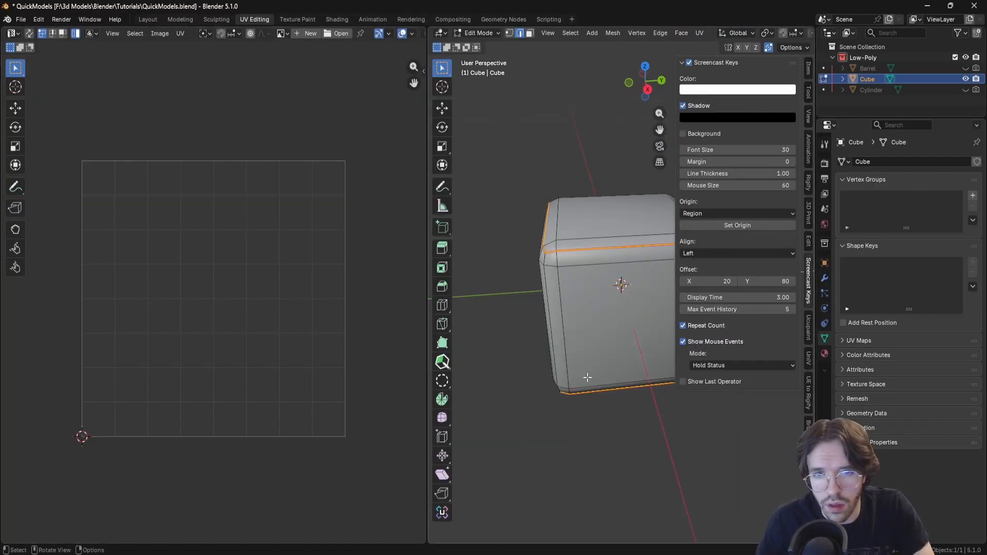
{"action": "key", "text": "alt+a"}
{"action": "key", "text": "a"}
{"action": "key", "text": "u"}
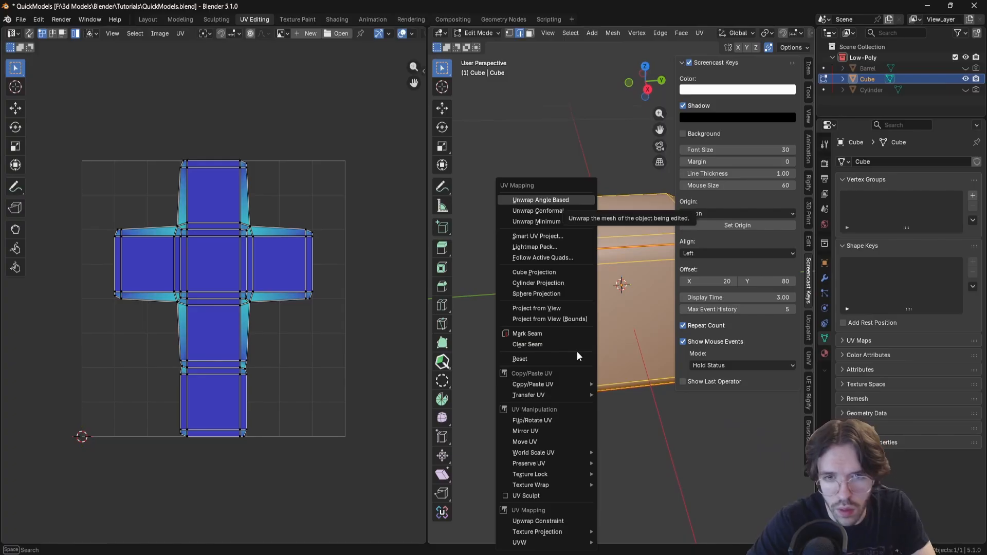
{"action": "left_click", "coordinate": [538, 211]}
{"action": "middle_click_drag", "start_coordinate": [184, 271], "coordinate": [209, 276]}
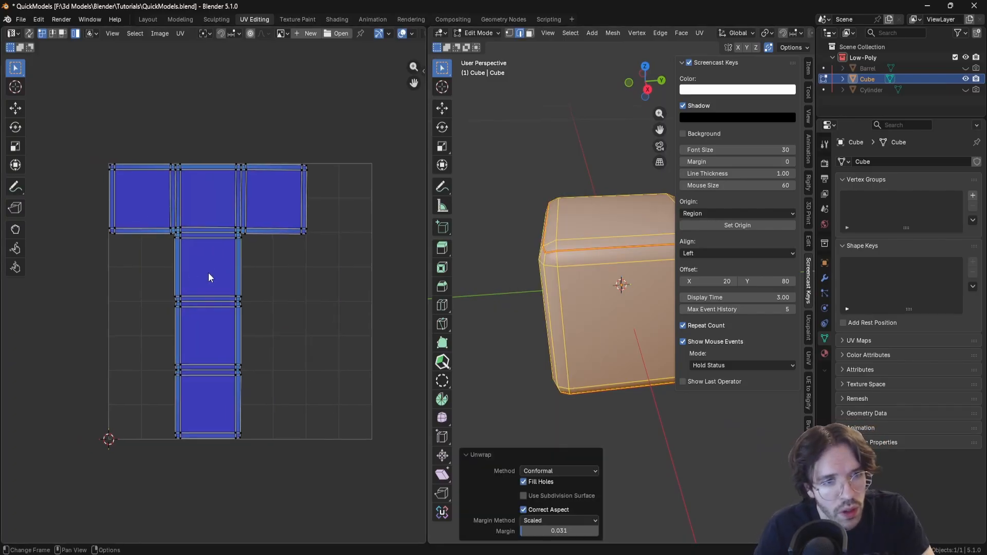
{"action": "middle_click_drag", "start_coordinate": [524, 334], "coordinate": [624, 262]}
{"action": "key", "text": "alt+a"}
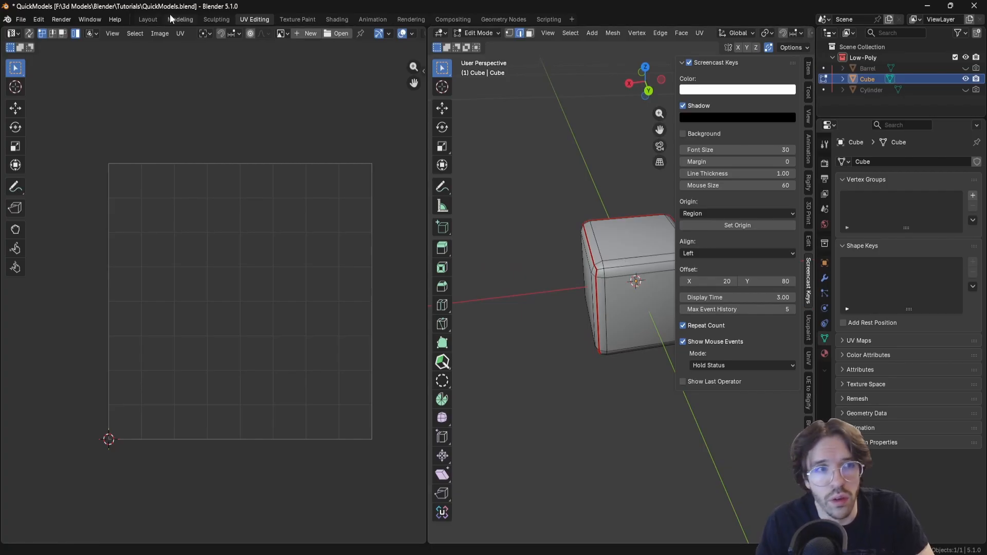
Switch back to the Layout workspace and add an Array modifier to the cube.
{"action": "left_click", "coordinate": [148, 19]}
{"action": "scroll", "coordinate": [485, 317], "scroll_direction": "down", "scroll_amount": 2}
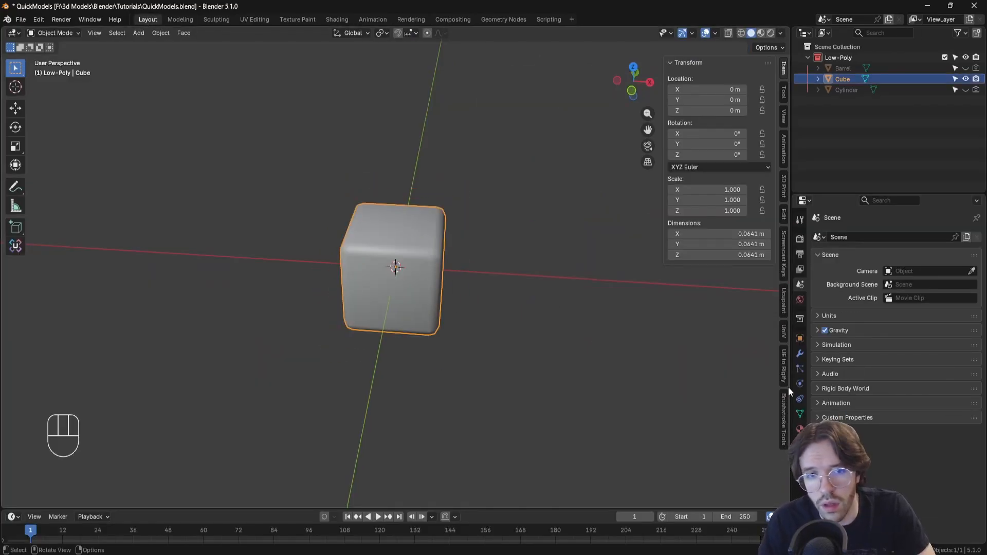
{"action": "left_click", "coordinate": [801, 354]}
{"action": "left_click", "coordinate": [874, 238]}
{"action": "type", "text": "arr"}
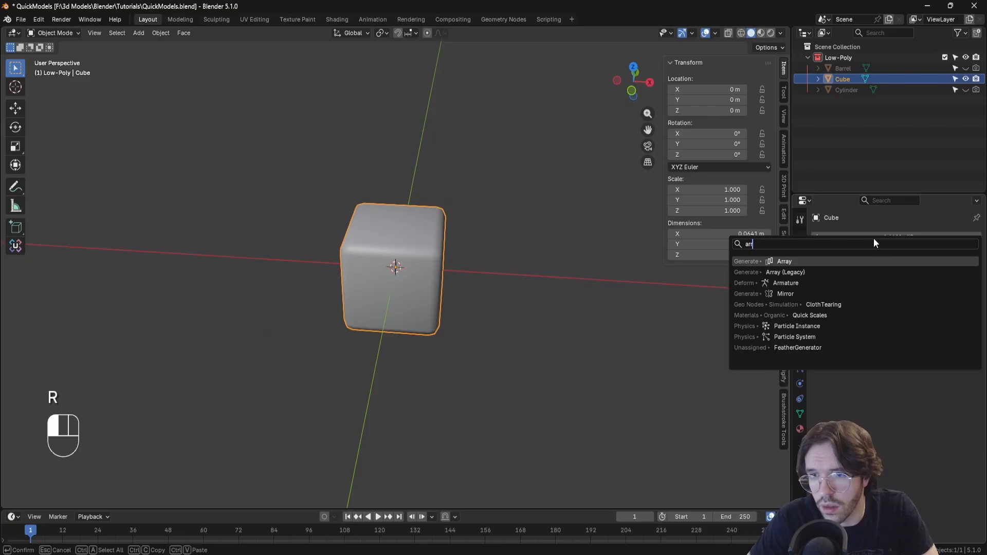
{"action": "key", "text": "Return"}
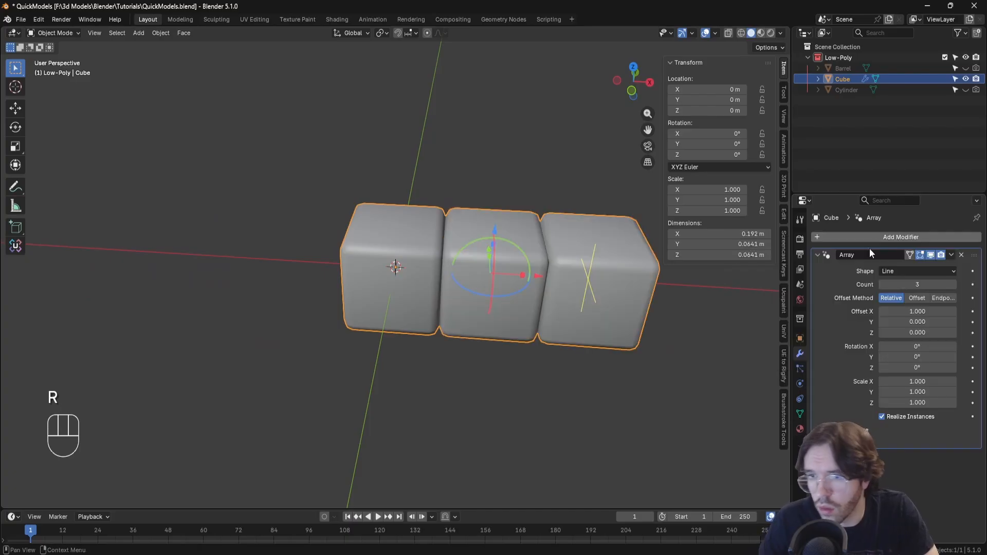
Add a second Array modifier and set the first array's relative offset to X 0 and Y 1.
{"action": "scroll", "coordinate": [575, 337], "scroll_direction": "down", "scroll_amount": 2}
{"action": "middle_click_drag", "start_coordinate": [694, 338], "coordinate": [591, 371], "text": "shift"}
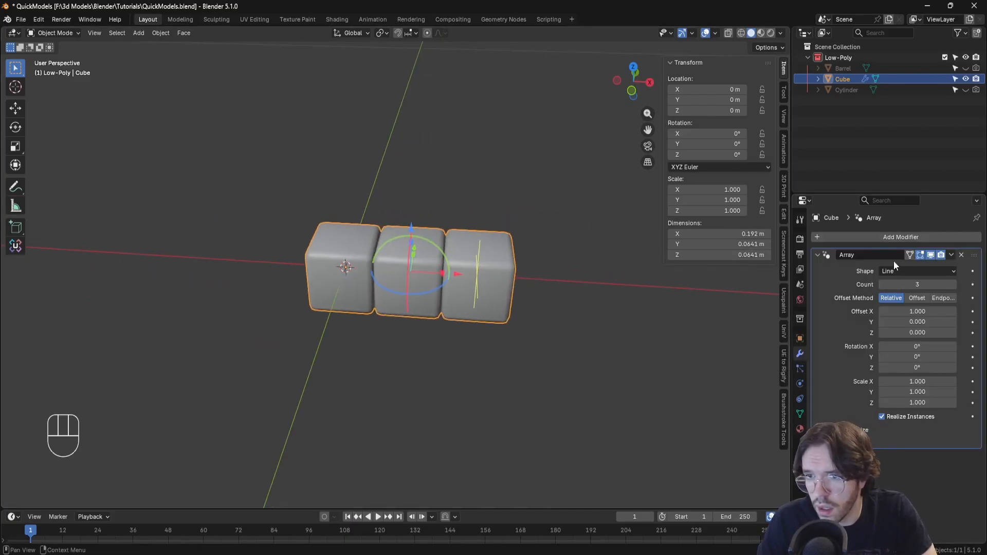
{"action": "left_click", "coordinate": [856, 239]}
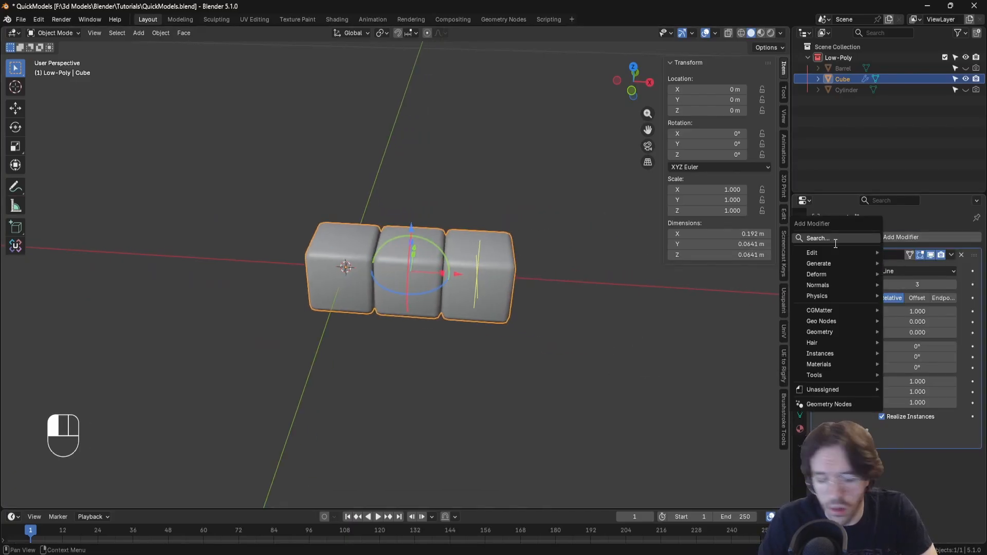
{"action": "type", "text": "arr"}
{"action": "key", "text": "Return"}
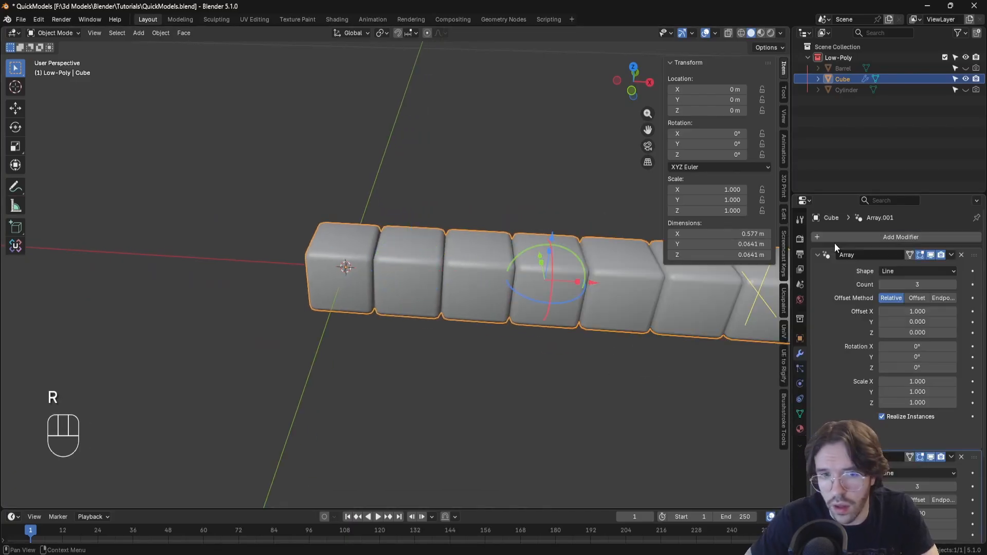
{"action": "left_click", "coordinate": [914, 312]}
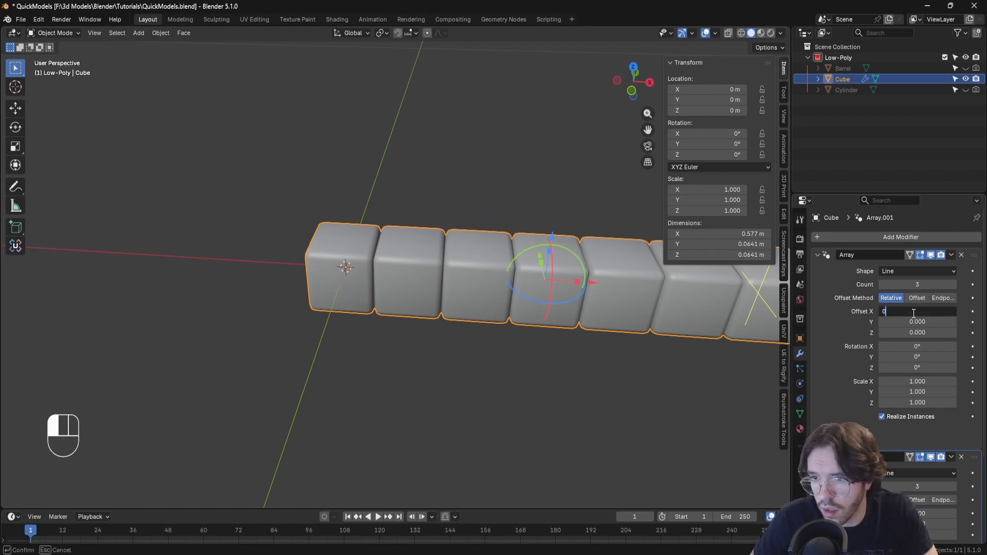
{"action": "type", "text": "0"}
{"action": "key", "text": "Tab"}
{"action": "type", "text": "1"}
{"action": "key", "text": "Return"}
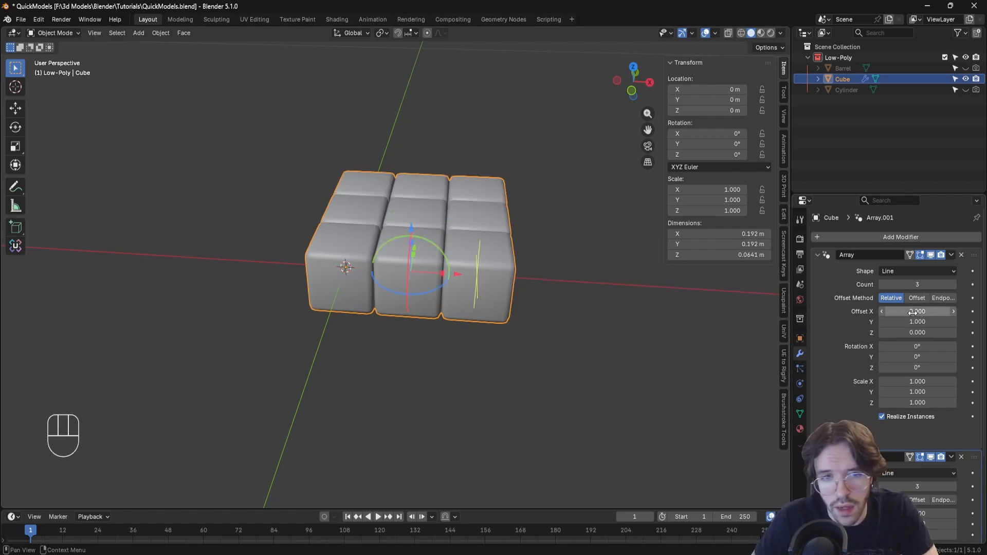
Add a third Array modifier and set the second array's relative offset to X 0 and Z 1.
{"action": "middle_click_drag", "start_coordinate": [586, 348], "coordinate": [592, 329]}
{"action": "left_click", "coordinate": [882, 237]}
{"action": "type", "text": "ar"}
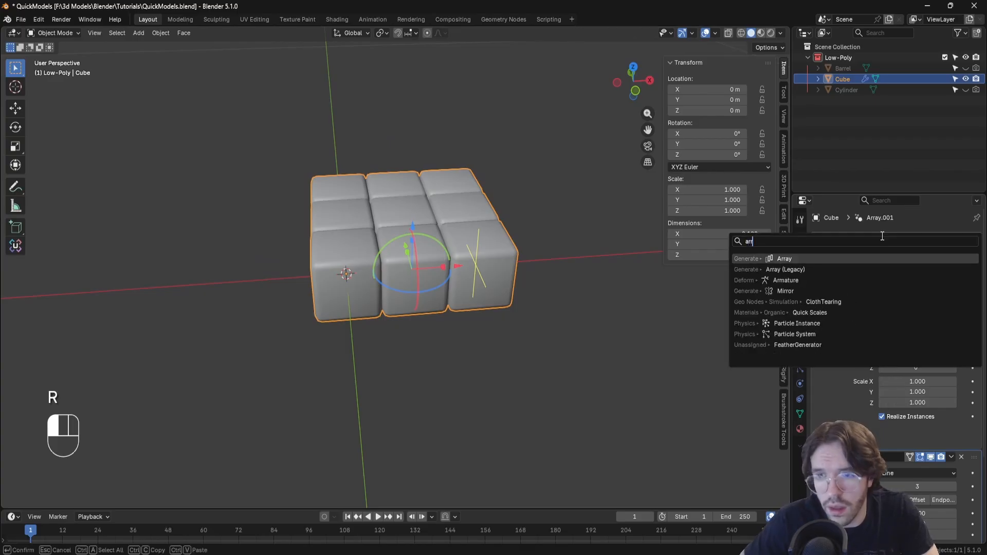
{"action": "key", "text": "Return"}
{"action": "scroll", "coordinate": [857, 347], "scroll_direction": "down", "scroll_amount": 3}
{"action": "scroll", "coordinate": [857, 347], "scroll_direction": "down", "scroll_amount": 3}
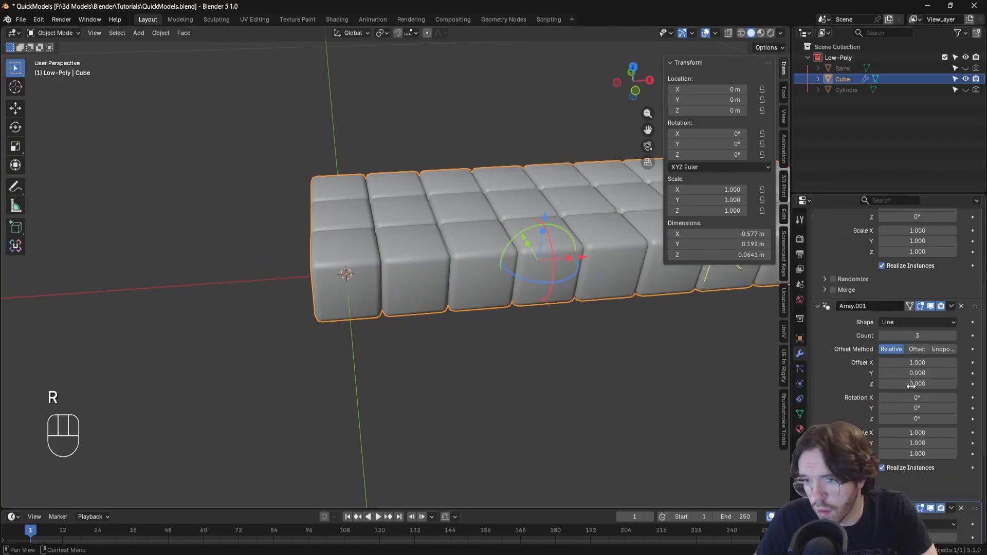
{"action": "left_click", "coordinate": [913, 362]}
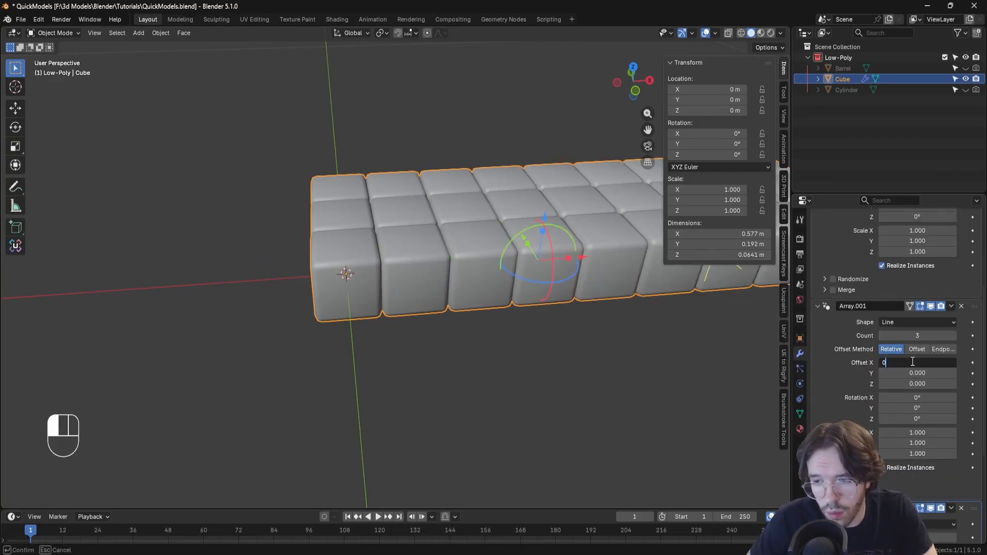
{"action": "key", "text": "Tab"}
{"action": "key", "text": "Tab"}
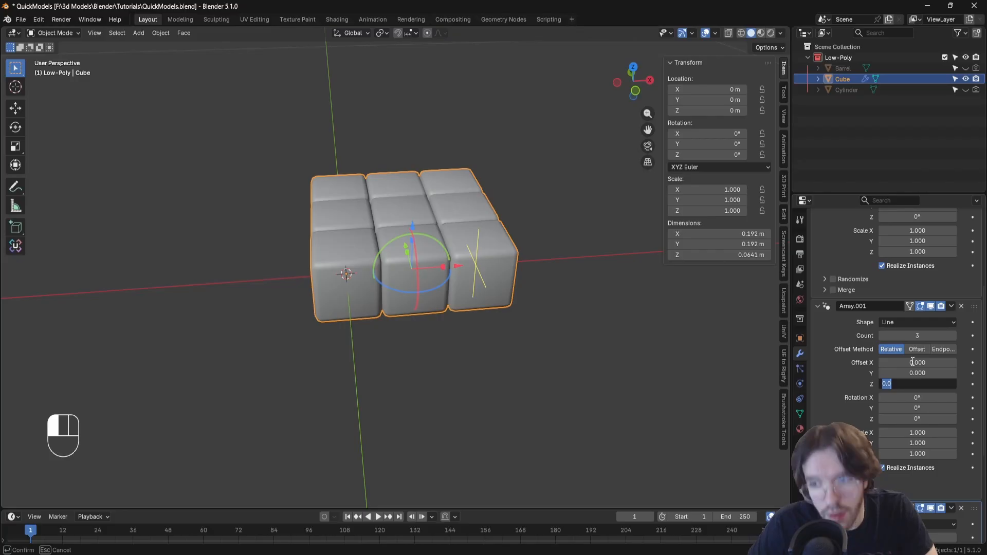
{"action": "type", "text": "1"}
{"action": "key", "text": "Return"}
Shade the arrayed 3×3×3 cube smooth.
{"action": "right_click", "coordinate": [465, 336]}
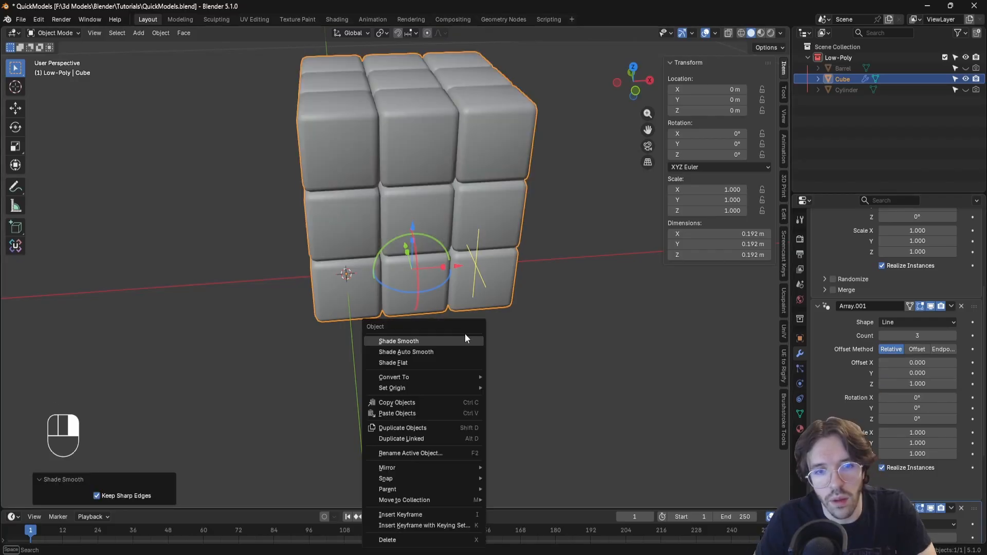
{"action": "key", "text": "s"}
{"action": "middle_click_drag", "start_coordinate": [473, 283], "coordinate": [494, 284]}
Apply all Array modifiers at once by converting the cube's visual geometry to mesh.
{"action": "scroll", "coordinate": [843, 288], "scroll_direction": "up", "scroll_amount": 5}
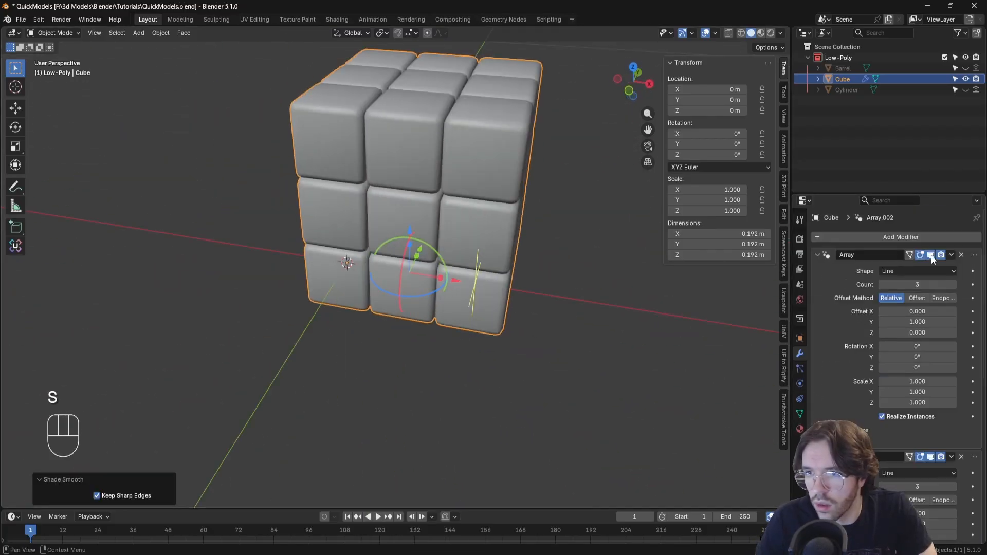
{"action": "left_click", "coordinate": [951, 255]}
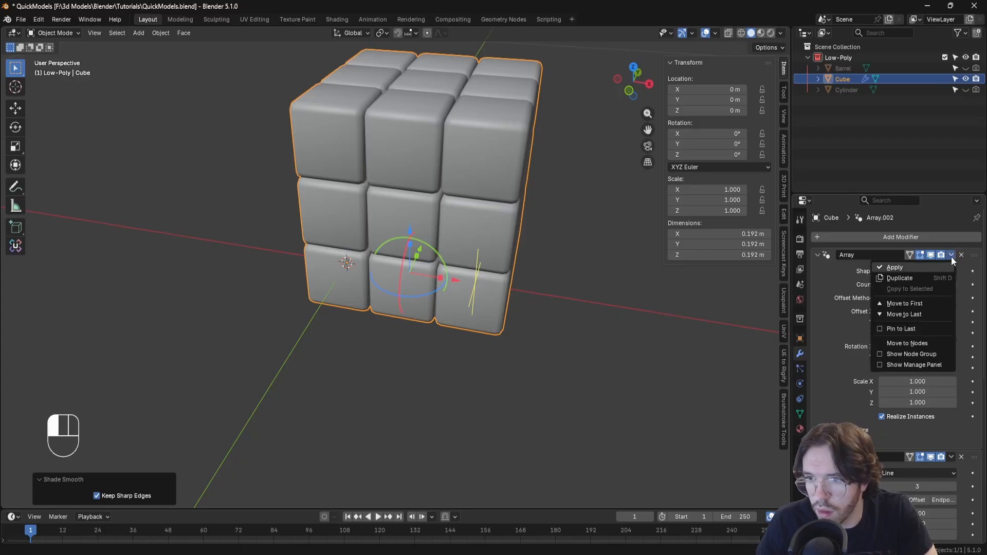
{"action": "left_click", "coordinate": [952, 256]}
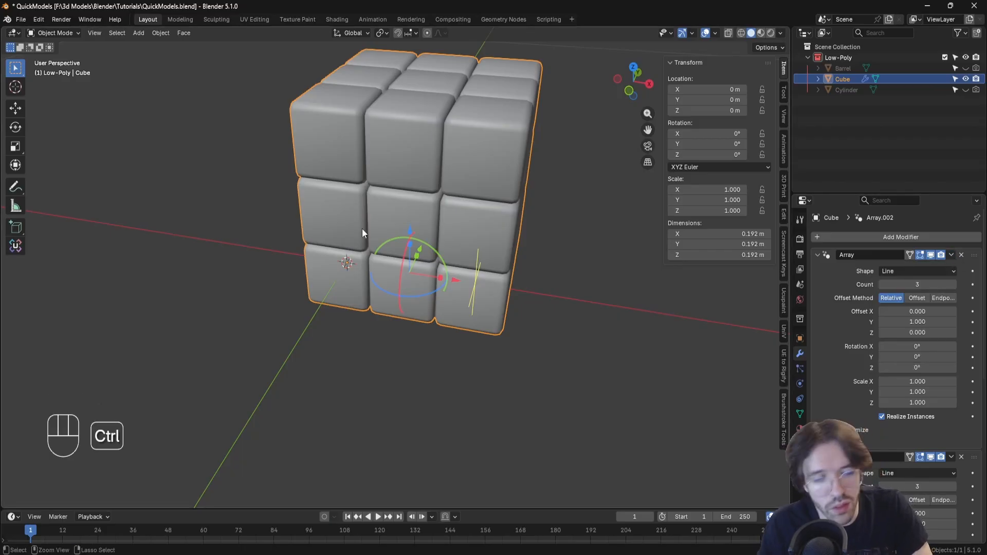
{"action": "key", "text": "ctrl+a"}
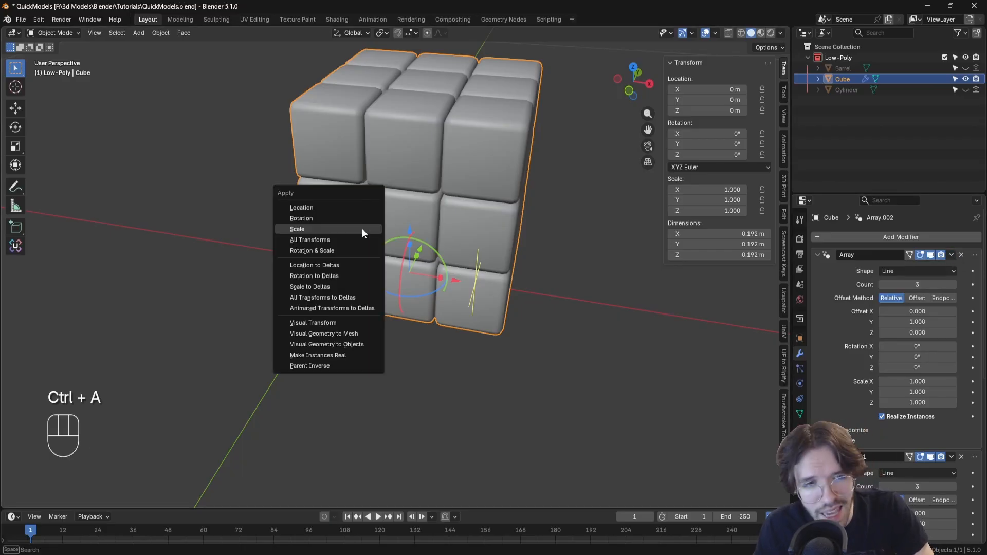
{"action": "left_click", "coordinate": [335, 335]}
{"action": "middle_click_drag", "start_coordinate": [336, 335], "coordinate": [425, 284]}
In Edit Mode, select the centre face on the puzzle cube's underside and snap the 3D cursor to it.
{"action": "key", "text": "Tab"}
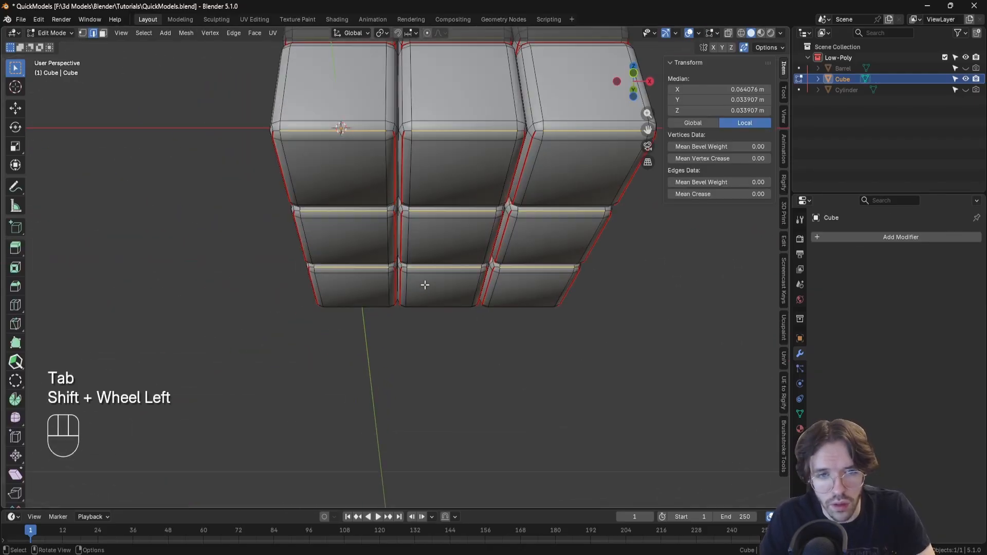
{"action": "key", "text": "3"}
{"action": "left_click", "coordinate": [441, 239]}
{"action": "middle_click_drag", "start_coordinate": [441, 238], "coordinate": [440, 293], "text": "ctrl"}
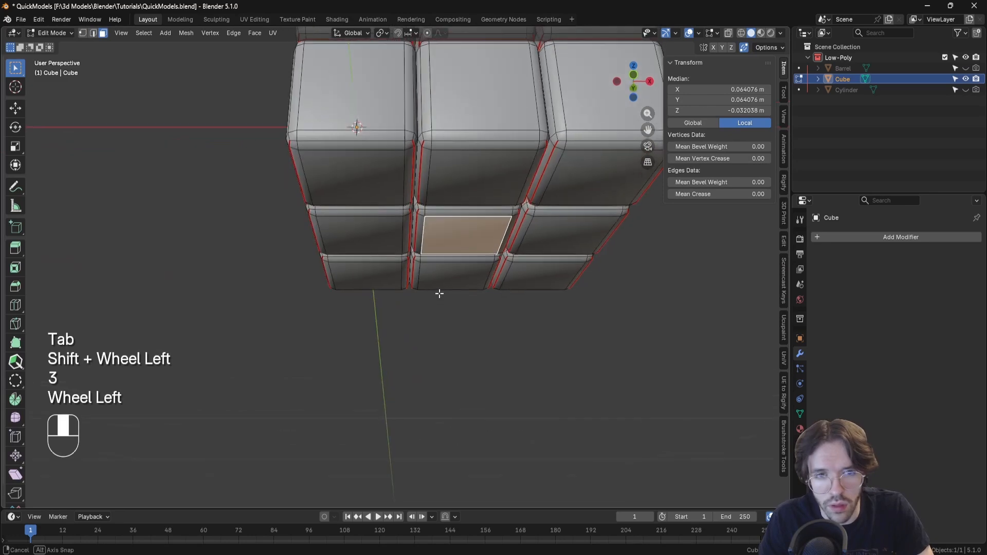
{"action": "key", "text": "shift+s"}
{"action": "left_click", "coordinate": [429, 362]}
{"action": "middle_click_drag", "start_coordinate": [429, 362], "coordinate": [458, 262]}
Return to Object Mode and set the cube's origin to the 3D cursor.
{"action": "scroll", "coordinate": [458, 262], "scroll_direction": "left", "scroll_amount": 1}
{"action": "key", "text": "Tab"}
{"action": "scroll", "coordinate": [437, 347], "scroll_direction": "down", "scroll_amount": 5}
{"action": "middle_click_drag", "start_coordinate": [458, 209], "coordinate": [412, 382], "text": "shift"}
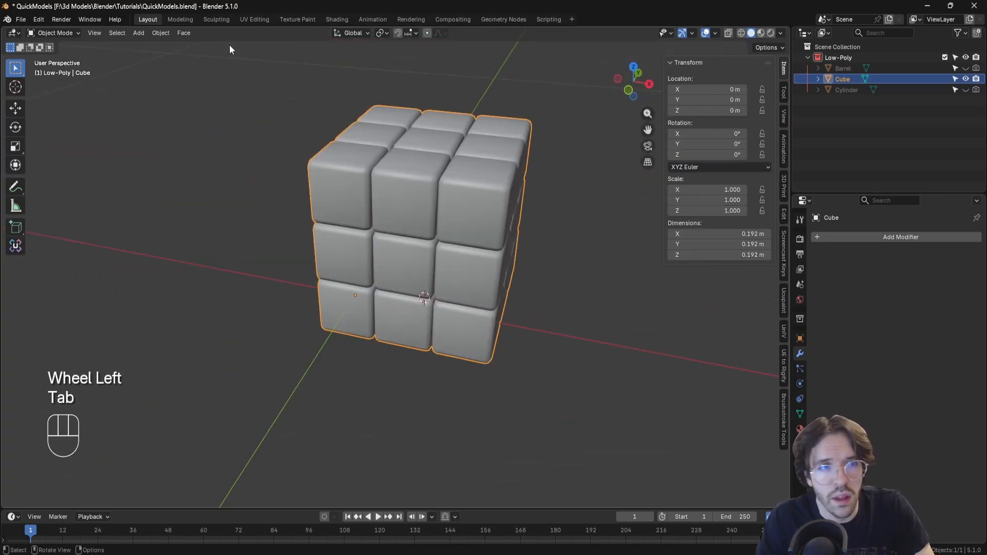
{"action": "left_click", "coordinate": [169, 33]}
{"action": "mouse_move", "coordinate": [178, 58]}
{"action": "left_click", "coordinate": [286, 82]}
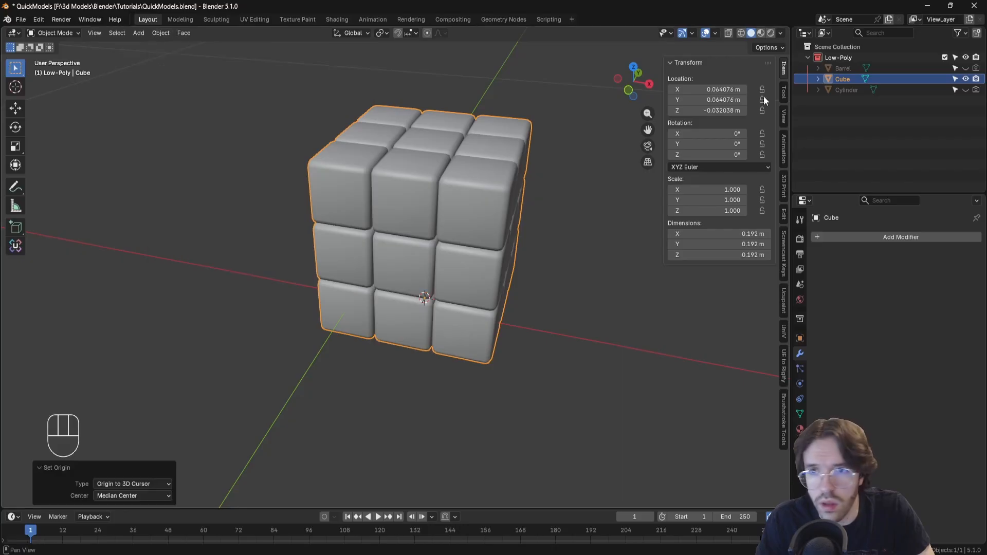
Set the cube's X, Y and Z location to 0 m and snap the 3D cursor to the world origin.
{"action": "left_click_drag", "start_coordinate": [723, 90], "coordinate": [723, 111]}
{"action": "type", "text": "2"}
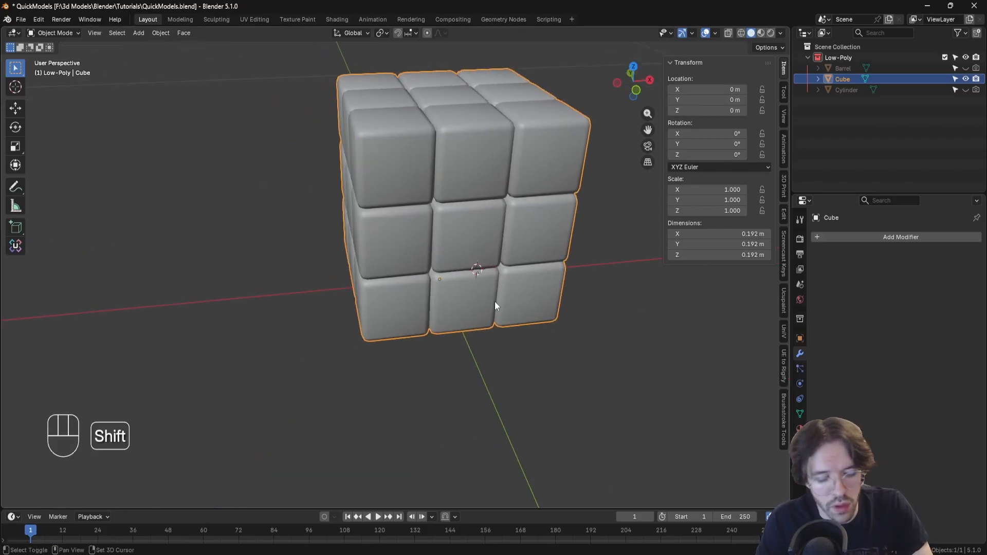
{"action": "key", "text": "shift+s"}
{"action": "left_click", "coordinate": [429, 344]}
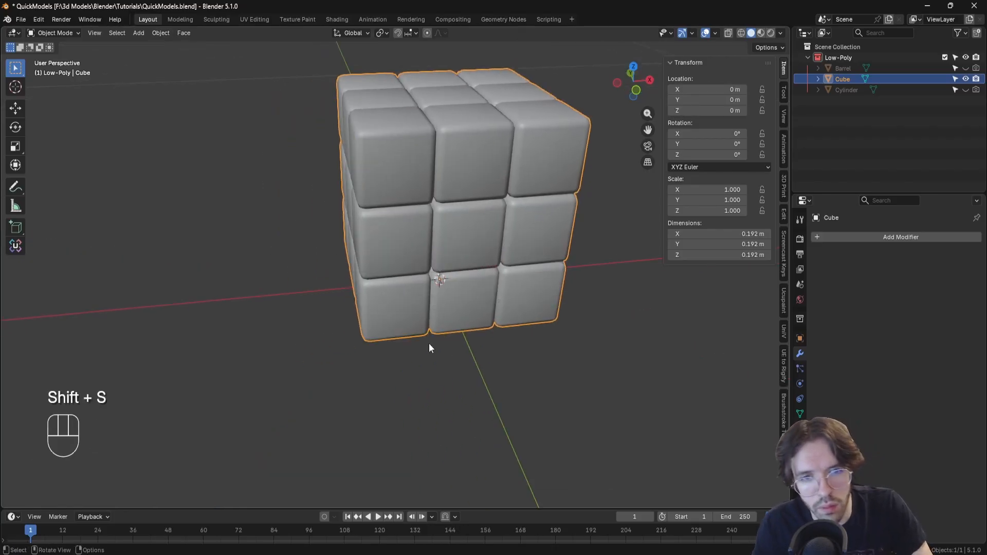
{"action": "middle_click_drag", "start_coordinate": [429, 348], "coordinate": [430, 205]}
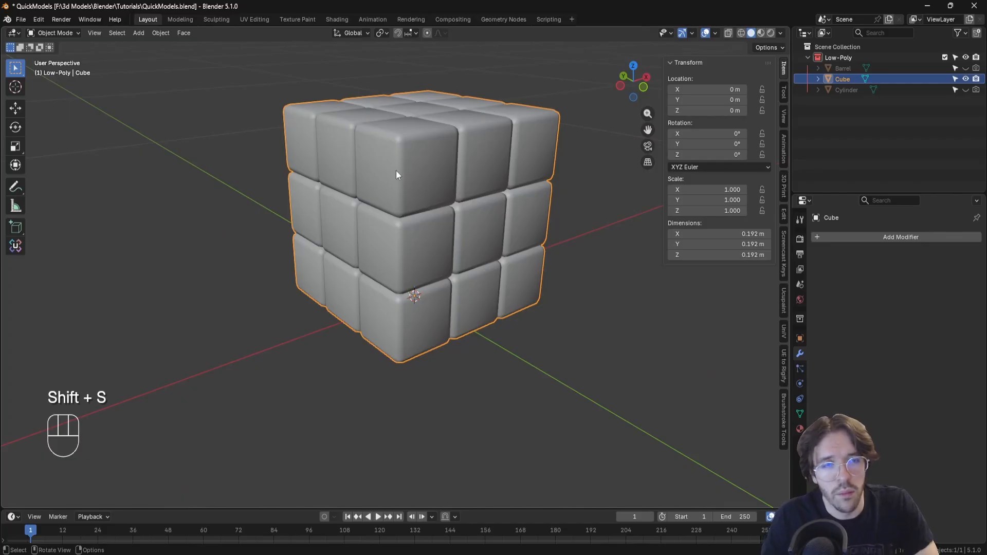
Open the UV Editing workspace and select all of the cube's faces and UV islands.
{"action": "scroll", "coordinate": [396, 175], "scroll_direction": "left", "scroll_amount": 3}
{"action": "left_click", "coordinate": [255, 19]}
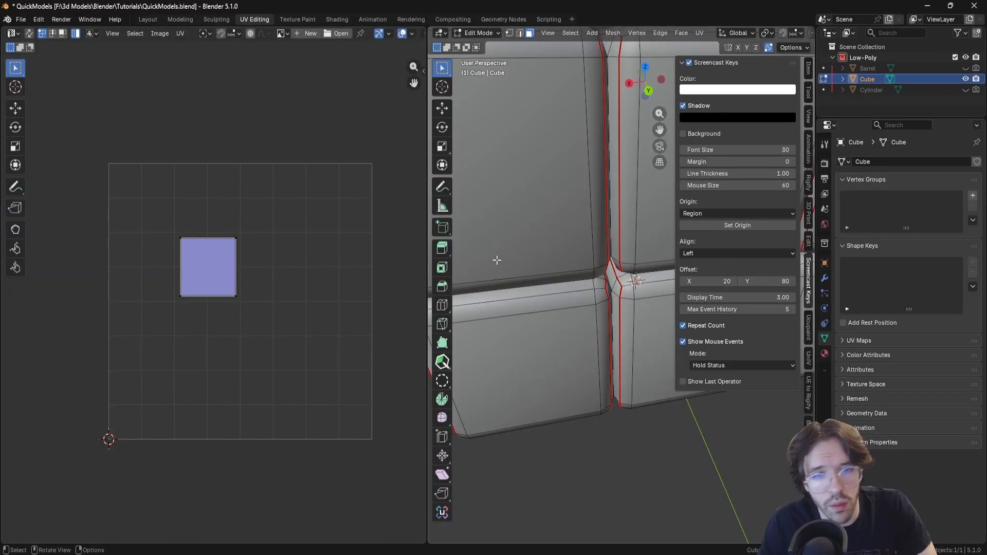
{"action": "scroll", "coordinate": [578, 293], "scroll_direction": "down", "scroll_amount": 3}
{"action": "key", "text": "a"}
{"action": "middle_click_drag", "start_coordinate": [624, 286], "coordinate": [607, 312], "text": "shift"}
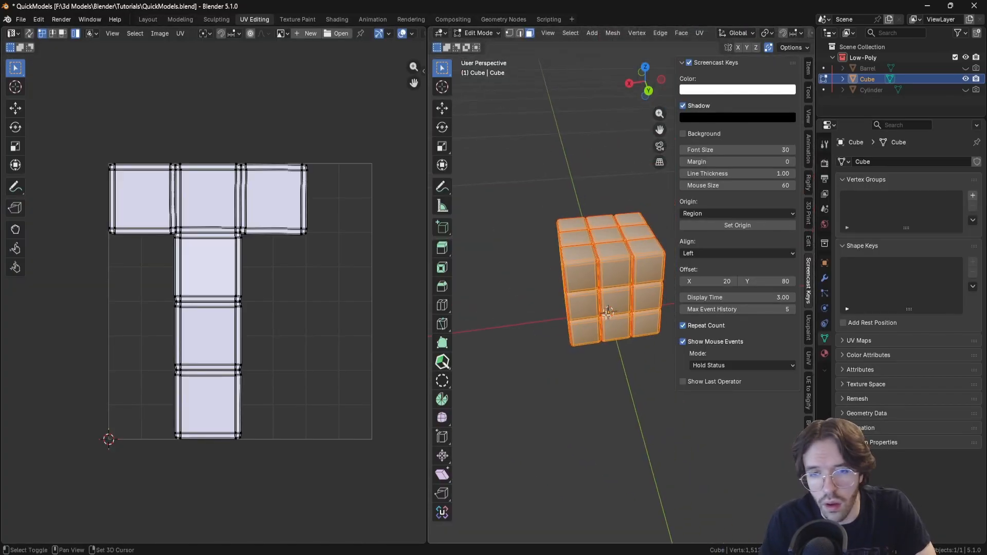
{"action": "key", "text": "a"}
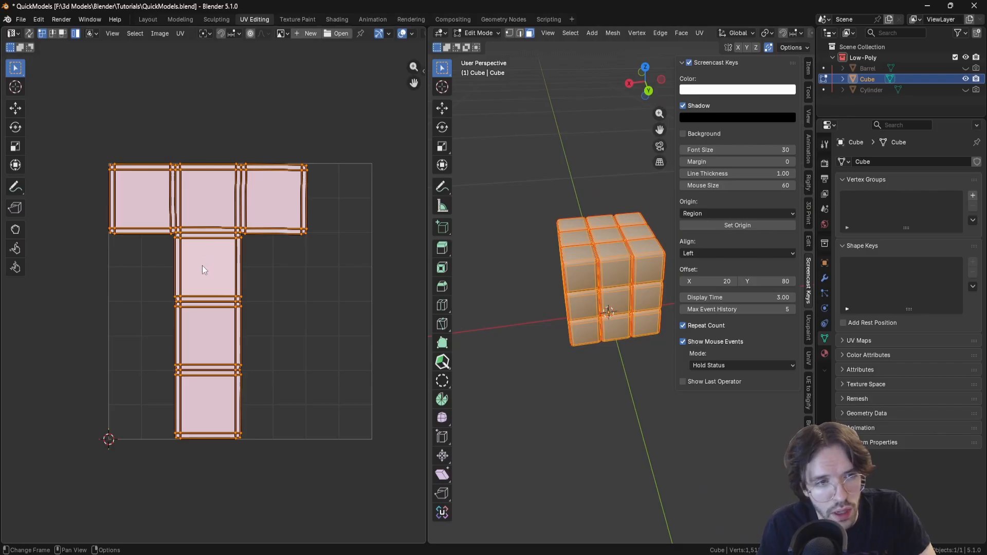
{"action": "key", "text": "g"}
{"action": "right_click", "coordinate": [276, 296]}
{"action": "left_click", "coordinate": [286, 301]}
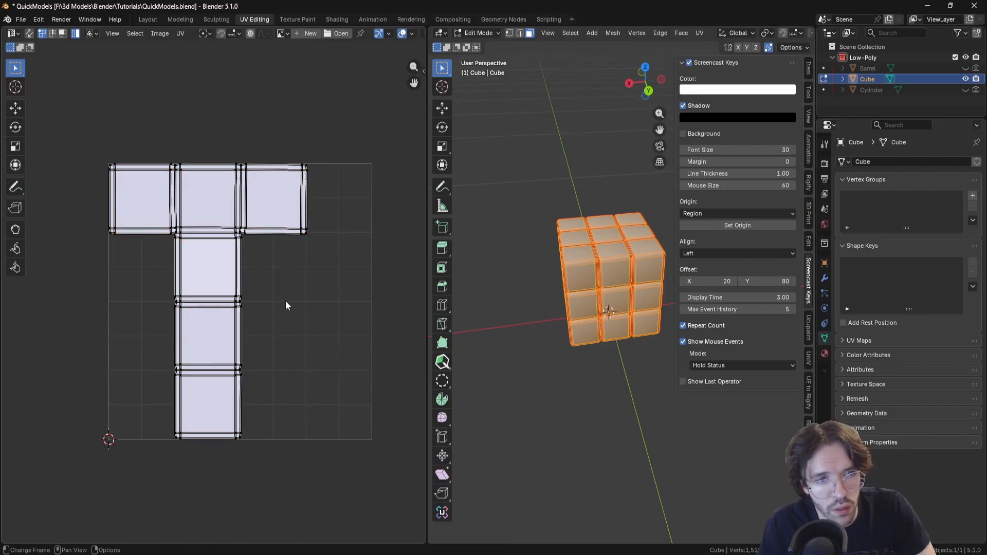
{"action": "key", "text": "a"}
Pack the UV islands with a margin of 0.031.
{"action": "left_click", "coordinate": [181, 34]}
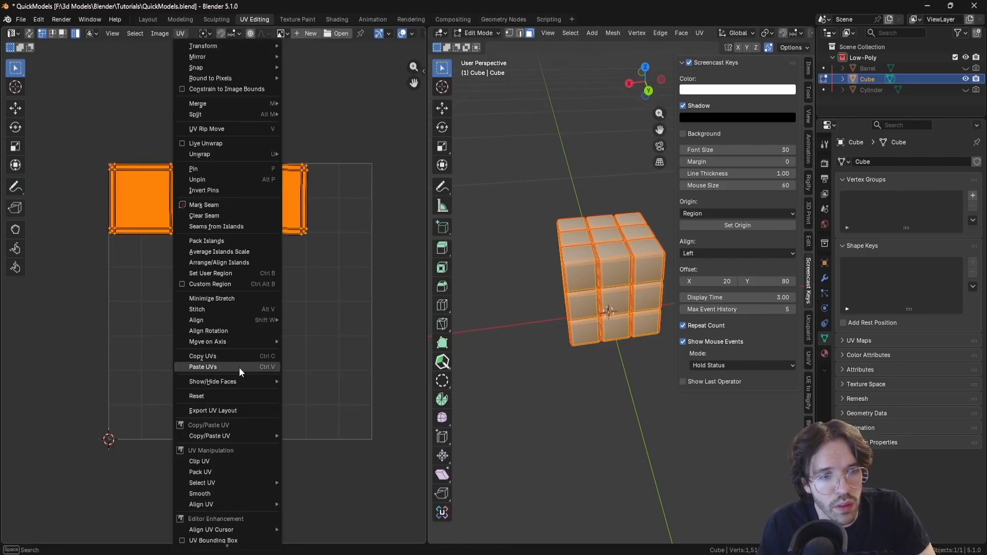
{"action": "left_click", "coordinate": [216, 241]}
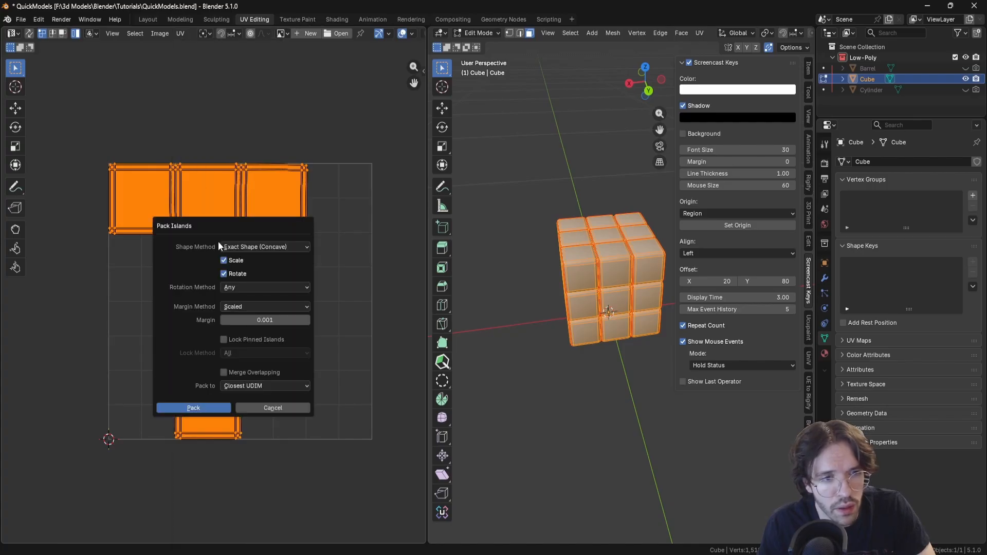
{"action": "left_click", "coordinate": [259, 320]}
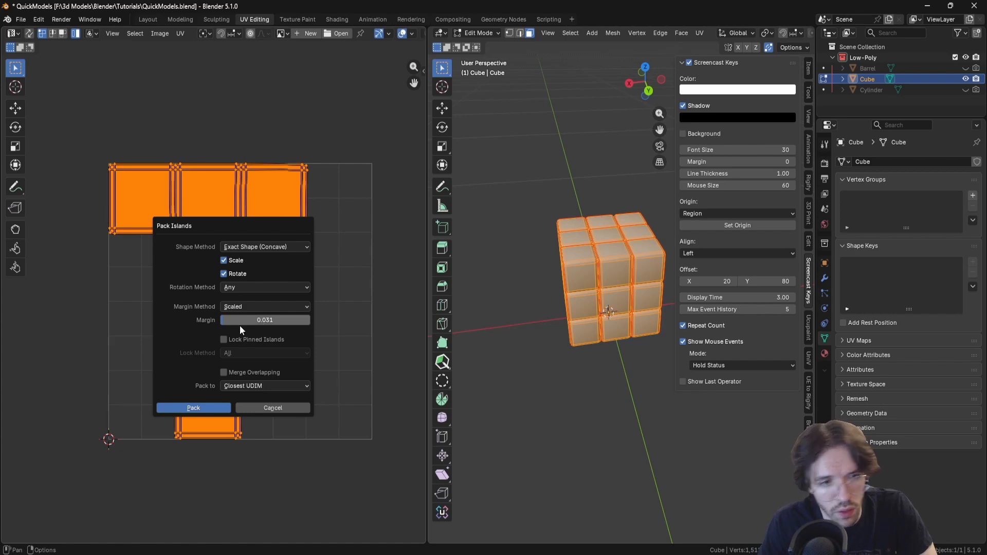
{"action": "left_click", "coordinate": [194, 408]}
{"action": "scroll", "coordinate": [255, 353], "scroll_direction": "up", "scroll_amount": 4}
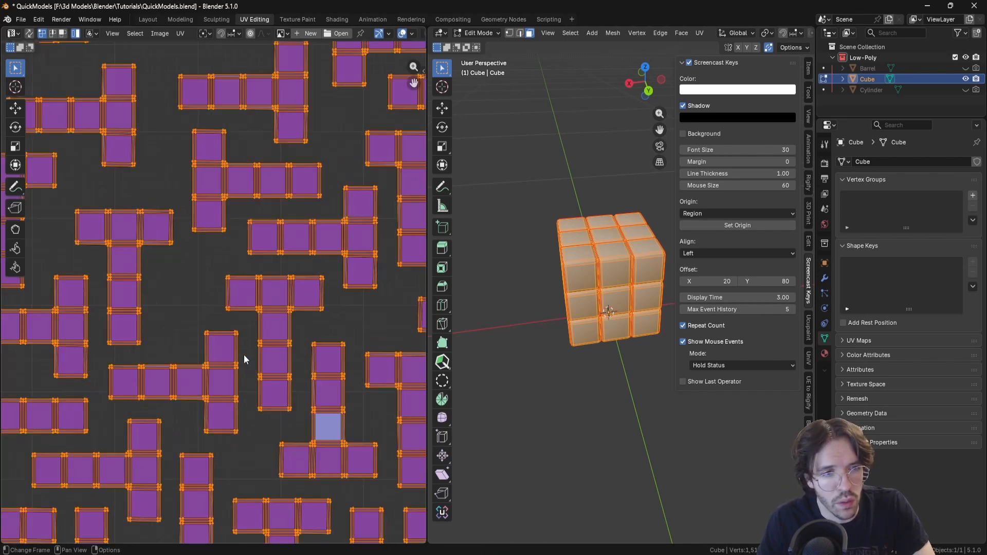
{"action": "scroll", "coordinate": [244, 355], "scroll_direction": "down", "scroll_amount": 2}
Average the UV islands' scale and repack them with a margin of 4/256.
{"action": "left_click", "coordinate": [180, 34]}
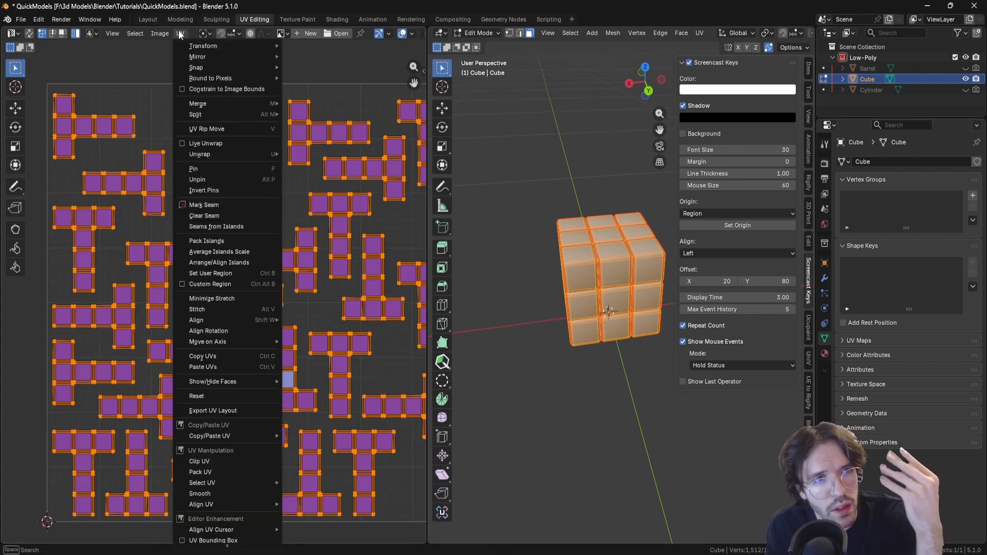
{"action": "left_click", "coordinate": [227, 251]}
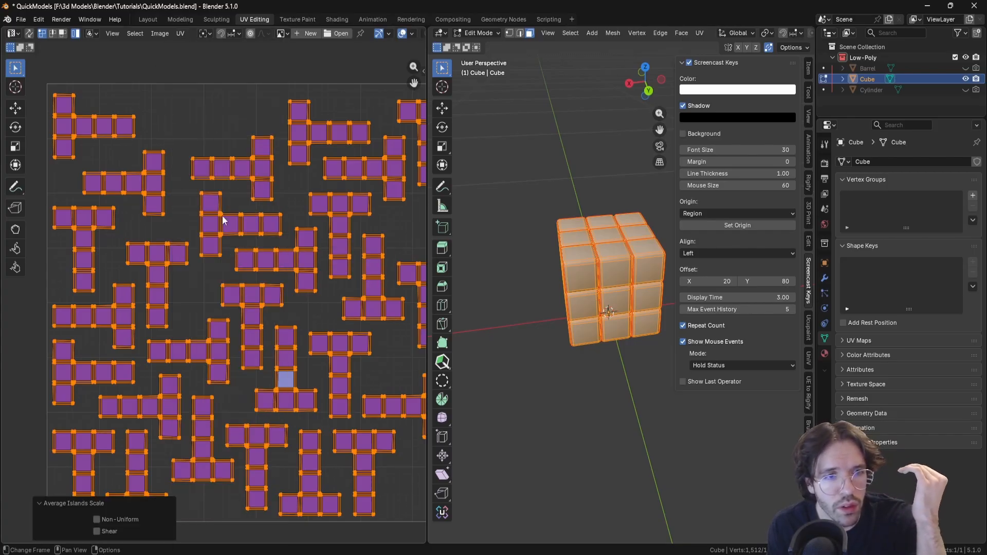
{"action": "left_click", "coordinate": [181, 33]}
{"action": "left_click", "coordinate": [208, 238]}
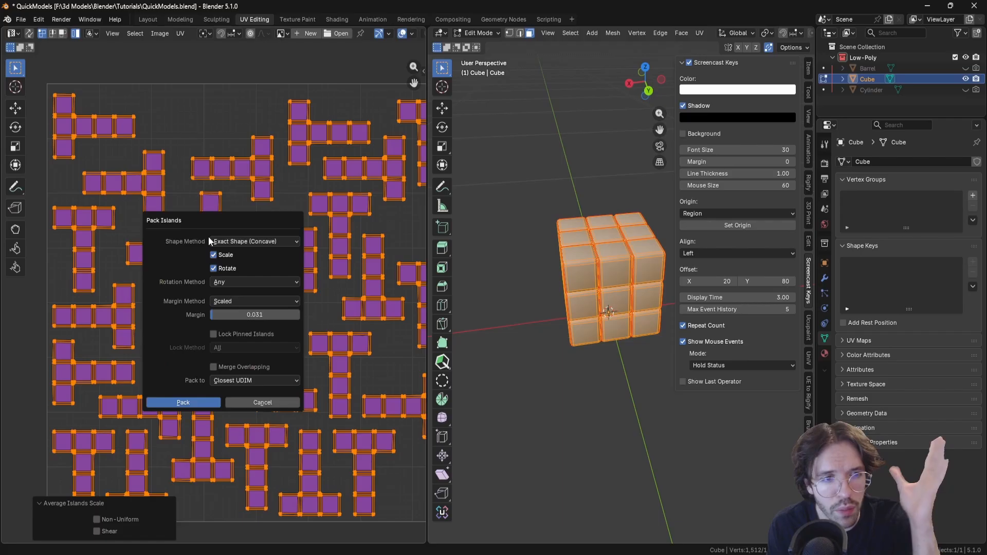
{"action": "left_click", "coordinate": [255, 315]}
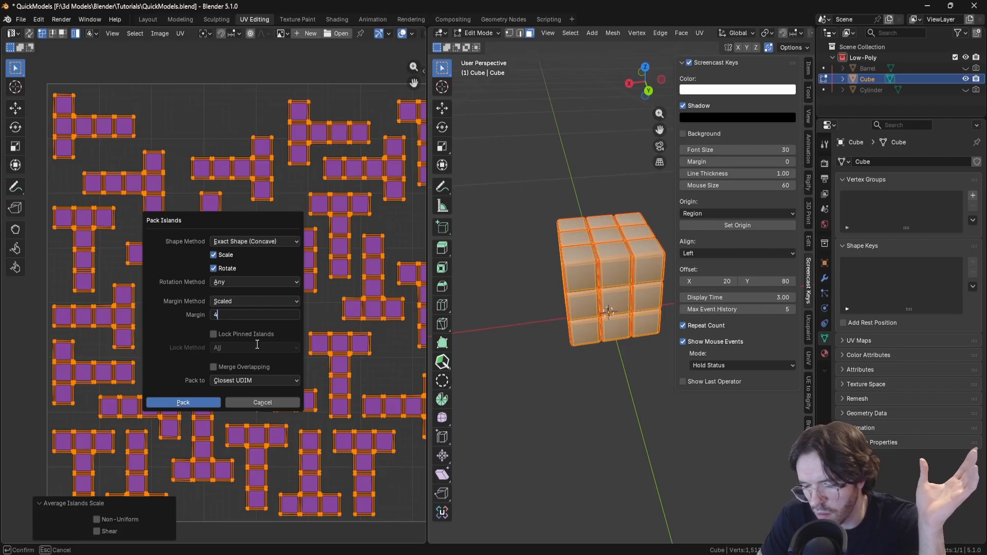
{"action": "type", "text": "4/256"}
{"action": "key", "text": "Return"}
{"action": "scroll", "coordinate": [221, 205], "scroll_direction": "down", "scroll_amount": 2}
Pack the UV islands again with a new margin and select a single island to check the spacing.
{"action": "left_click", "coordinate": [181, 33]}
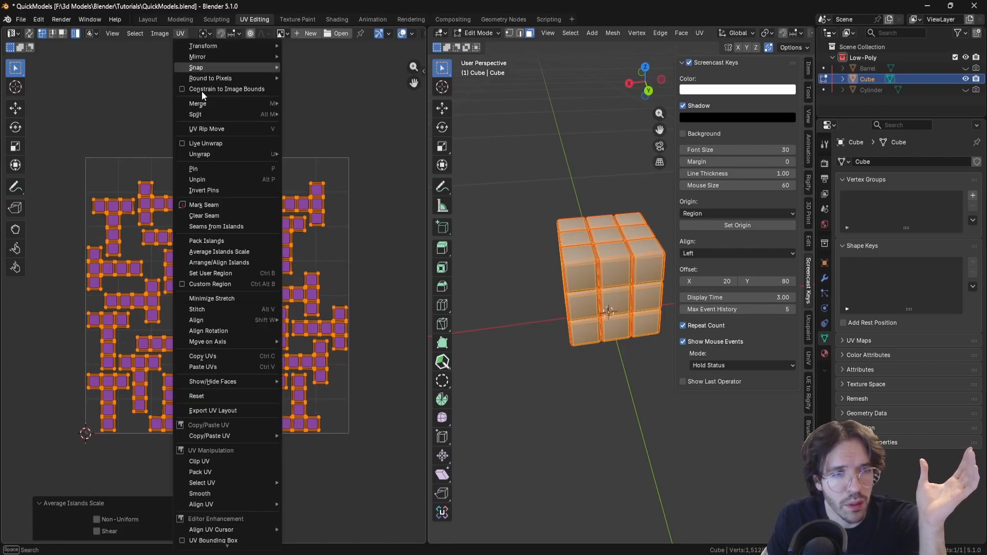
{"action": "left_click", "coordinate": [212, 241]}
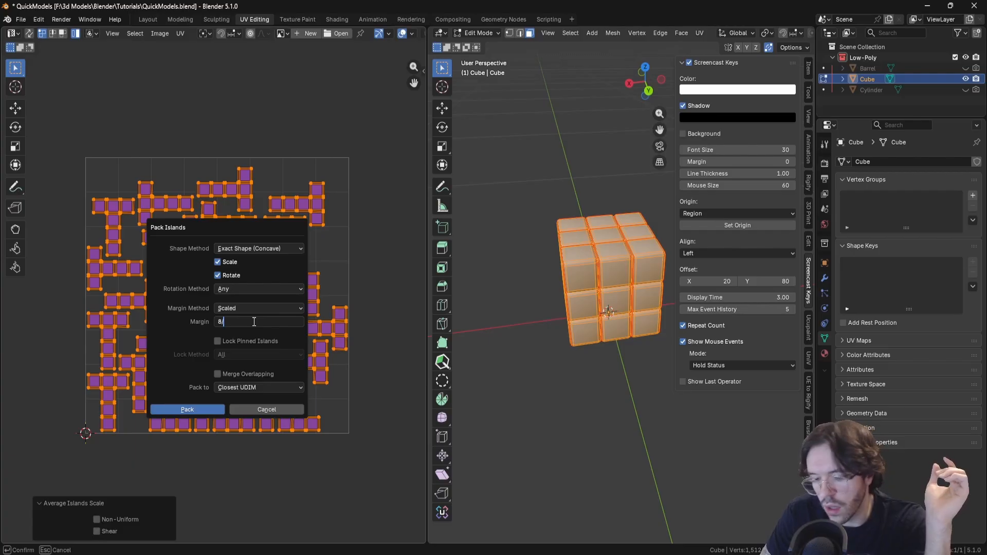
{"action": "key", "text": "Return"}
{"action": "left_click", "coordinate": [209, 409]}
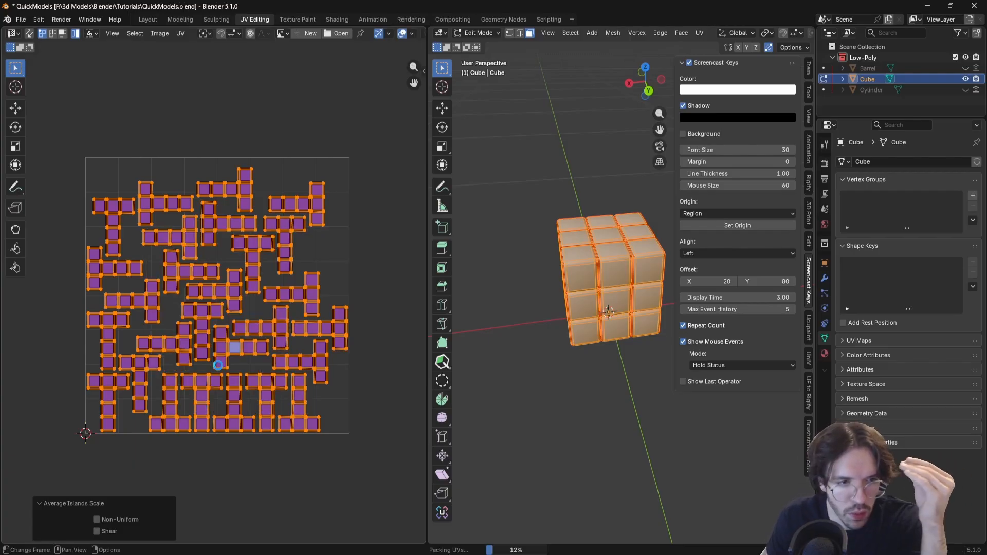
{"action": "scroll", "coordinate": [199, 347], "scroll_direction": "up", "scroll_amount": 4}
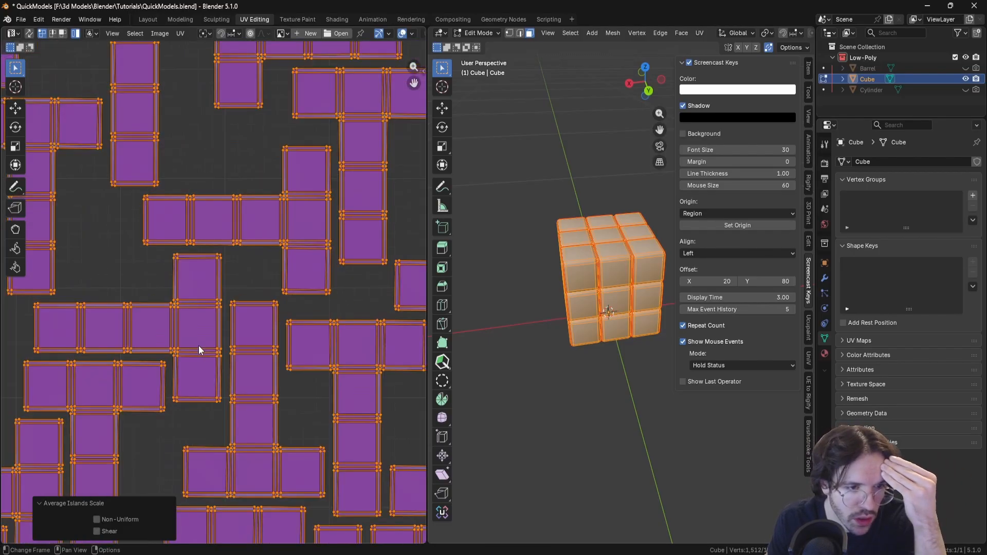
{"action": "left_click", "coordinate": [226, 190]}
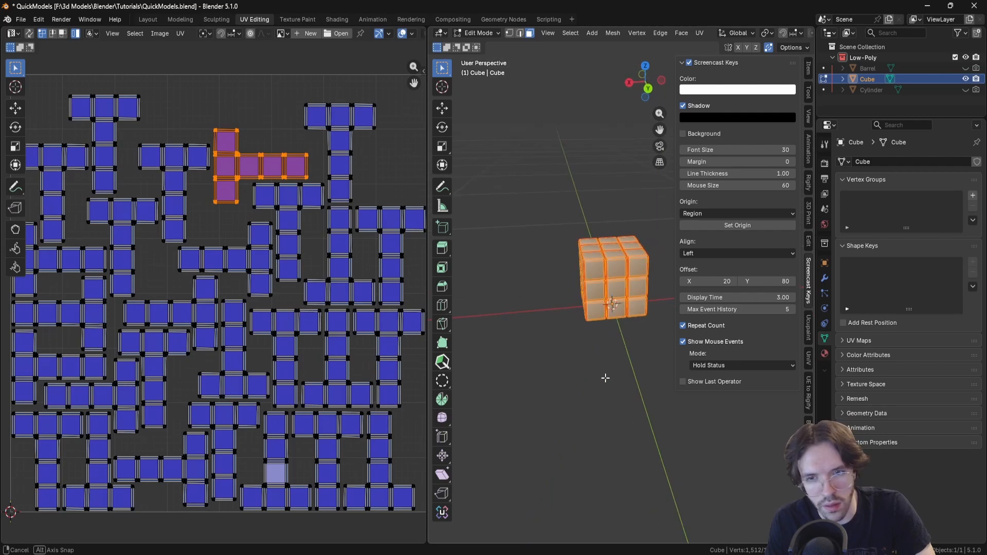
Leave Edit Mode with nothing selected and open the Texture Paint workspace with the cube framed in the view.
{"action": "scroll", "coordinate": [599, 306], "scroll_direction": "up", "scroll_amount": 2}
{"action": "scroll", "coordinate": [599, 306], "scroll_direction": "up", "scroll_amount": 6}
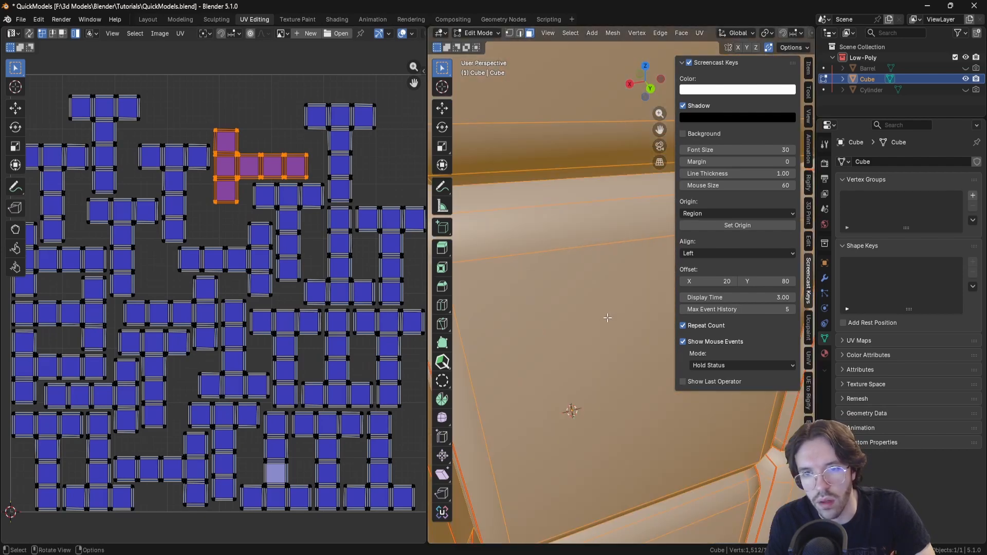
{"action": "middle_click_drag", "start_coordinate": [628, 327], "coordinate": [635, 341]}
{"action": "scroll", "coordinate": [635, 342], "scroll_direction": "down", "scroll_amount": 6}
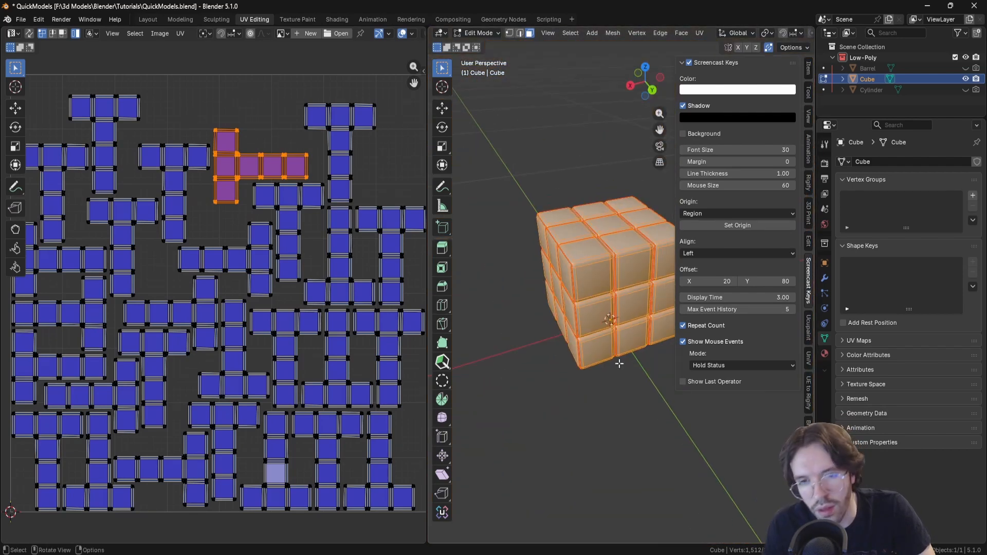
{"action": "key", "text": "alt+a"}
{"action": "key", "text": "Tab"}
{"action": "left_click", "coordinate": [296, 20]}
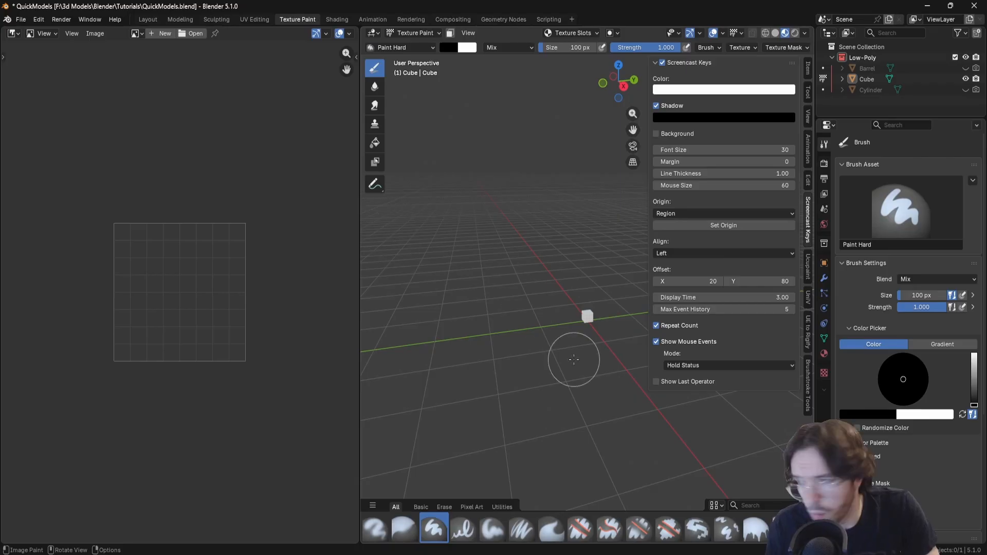
{"action": "key", "text": "KP_Decimal"}
Create a Principled Ucupaint node setup named "Rubiks Cube" for the cube, leaving out the Normal channel.
{"action": "left_click", "coordinate": [806, 278]}
{"action": "left_click", "coordinate": [693, 118]}
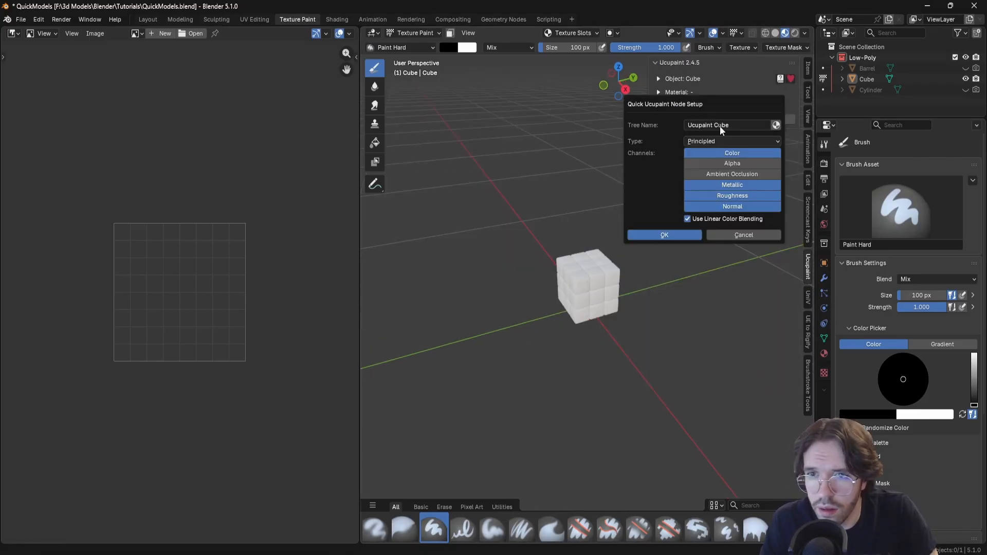
{"action": "left_click", "coordinate": [714, 126]}
{"action": "type", "text": "R"}
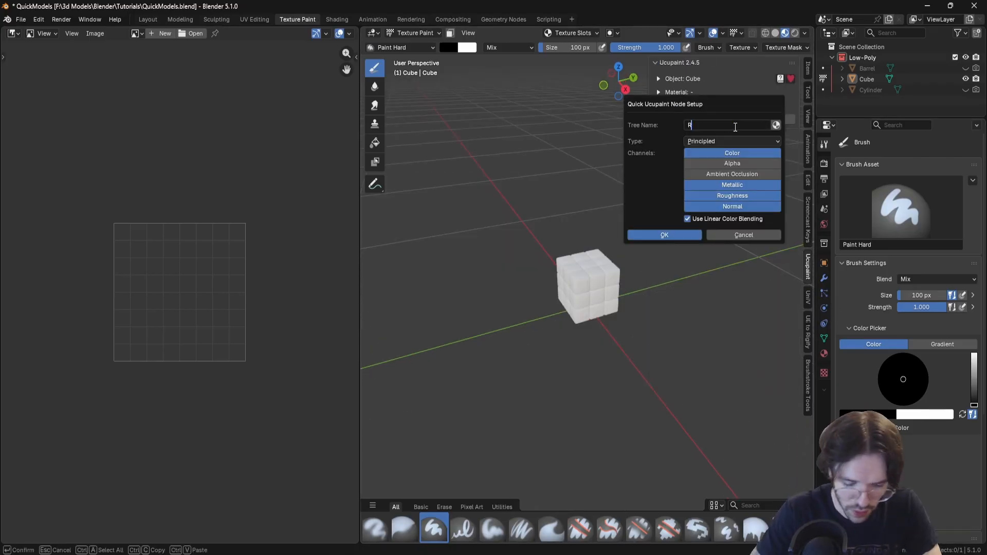
{"action": "type", "text": "ubiks Cube"}
{"action": "key", "text": "Return"}
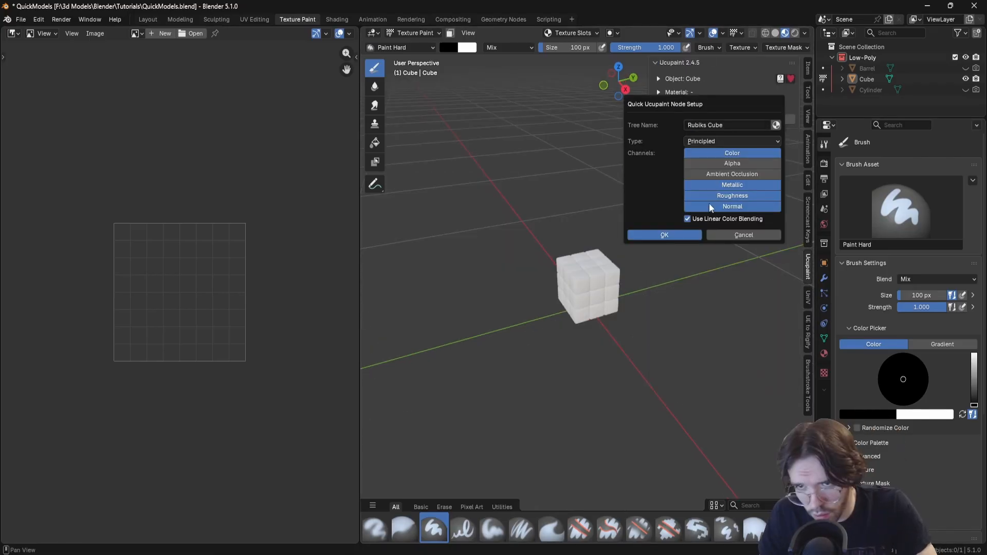
{"action": "left_click", "coordinate": [743, 204]}
{"action": "left_click", "coordinate": [665, 235]}
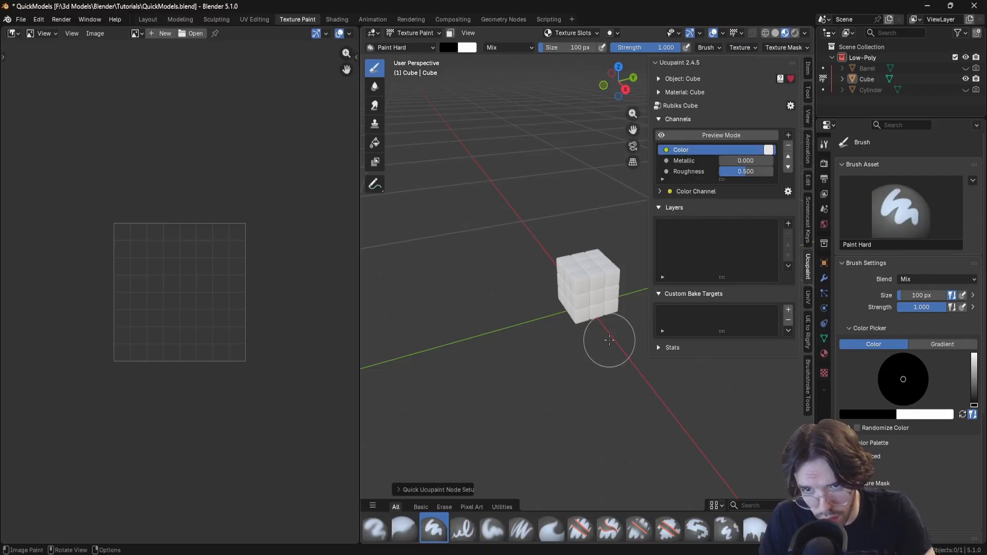
Add a Solid Color layer named "Base" in dark grey #191919.
{"action": "scroll", "coordinate": [581, 273], "scroll_direction": "up", "scroll_amount": 4}
{"action": "middle_click_drag", "start_coordinate": [581, 280], "coordinate": [579, 269]}
{"action": "left_click", "coordinate": [789, 223]}
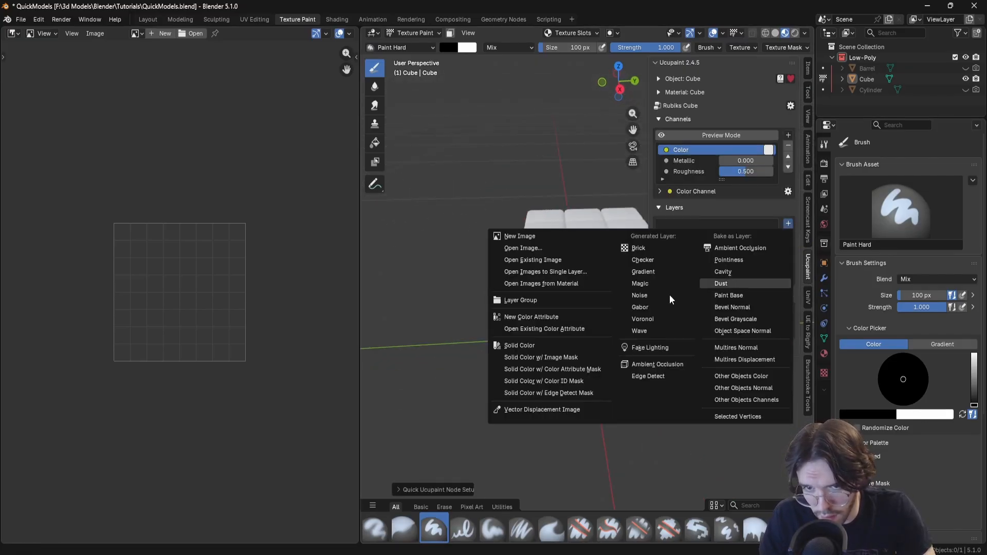
{"action": "left_click", "coordinate": [539, 347]}
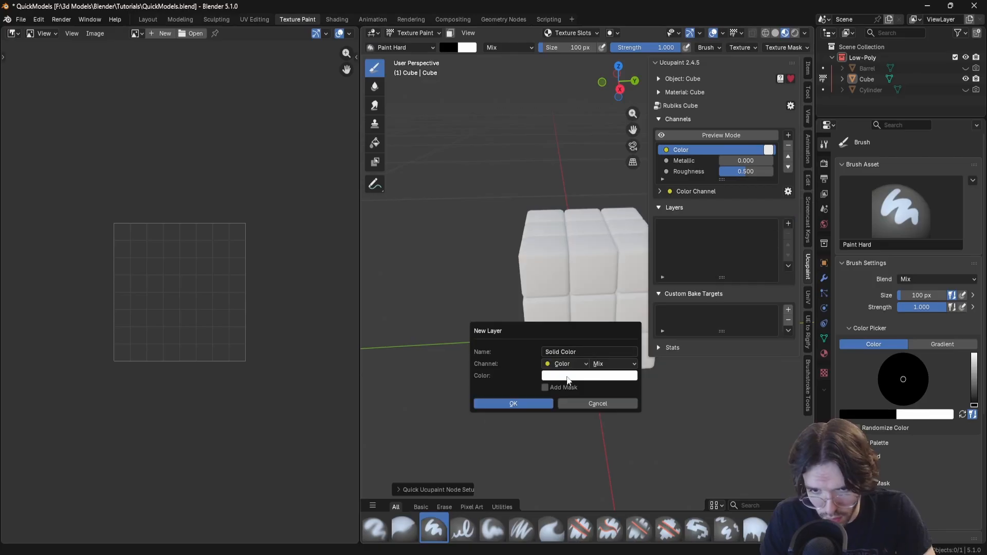
{"action": "left_click", "coordinate": [592, 375]}
{"action": "left_click_drag", "start_coordinate": [635, 241], "coordinate": [634, 294]}
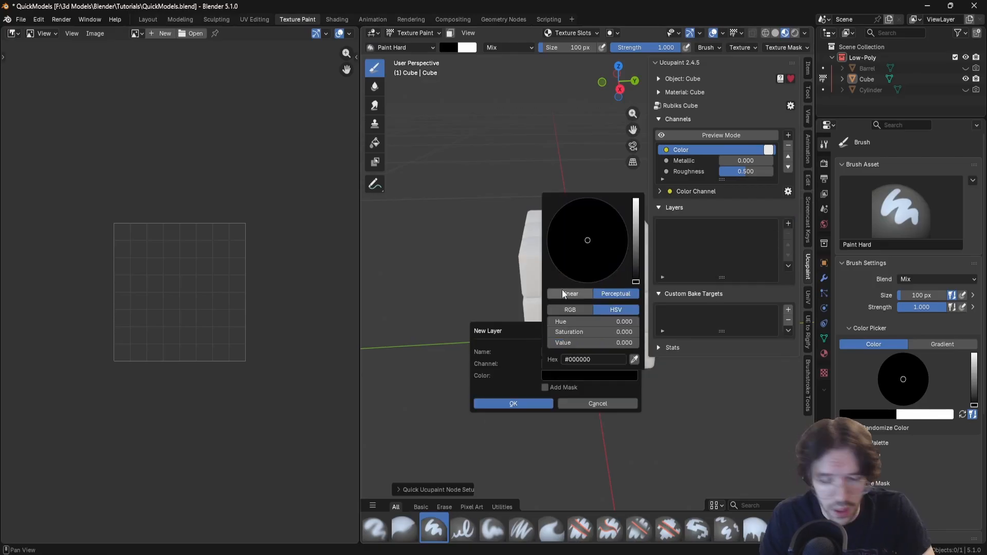
{"action": "left_click", "coordinate": [637, 281]}
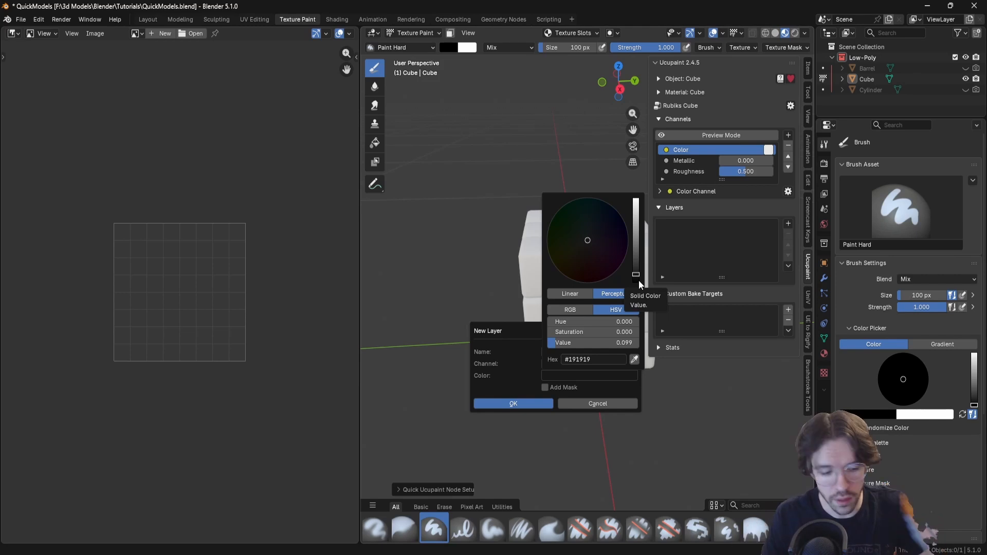
{"action": "left_click", "coordinate": [535, 403]}
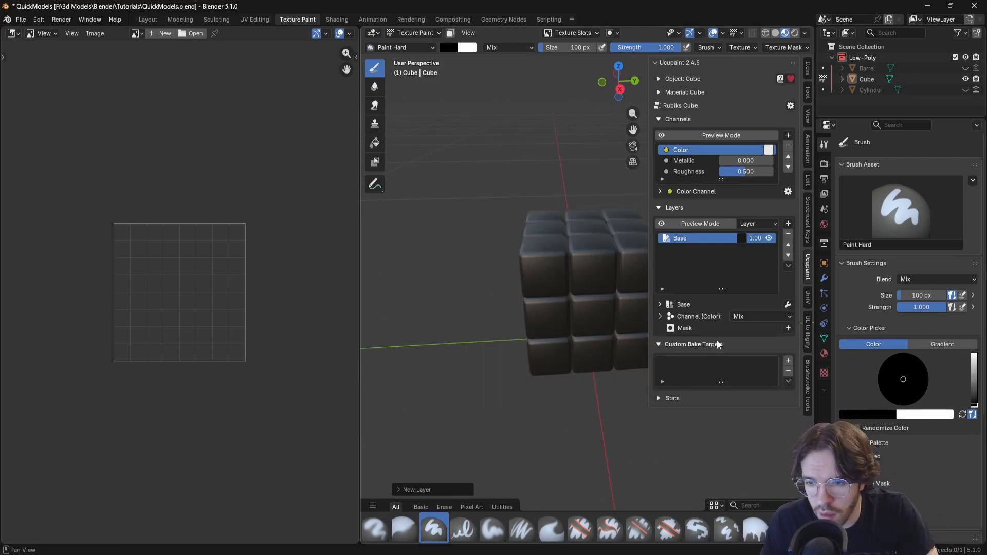
Give the Base layer custom channel values: Metallic 0.000 and Roughness 0.278.
{"action": "left_click", "coordinate": [660, 316]}
{"action": "left_click", "coordinate": [755, 340]}
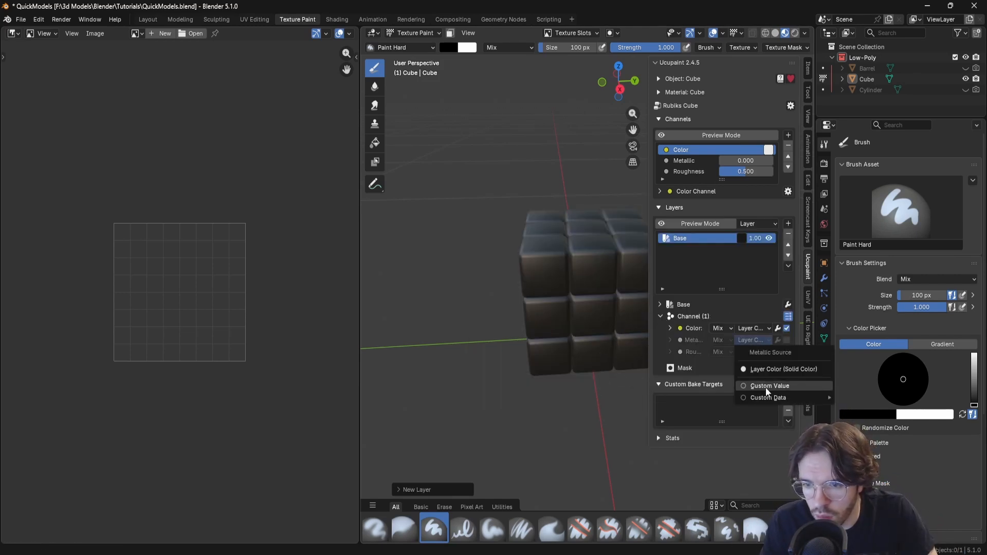
{"action": "left_click", "coordinate": [760, 381]}
{"action": "key", "text": "BackSpace"}
{"action": "left_click", "coordinate": [762, 352]}
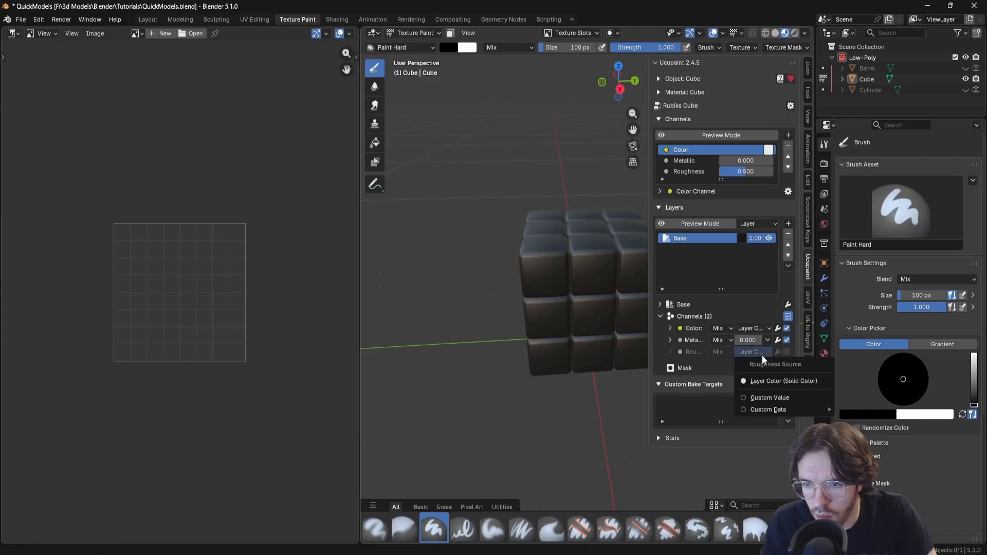
{"action": "left_click", "coordinate": [764, 398]}
{"action": "left_click_drag", "start_coordinate": [748, 352], "coordinate": [730, 352]}
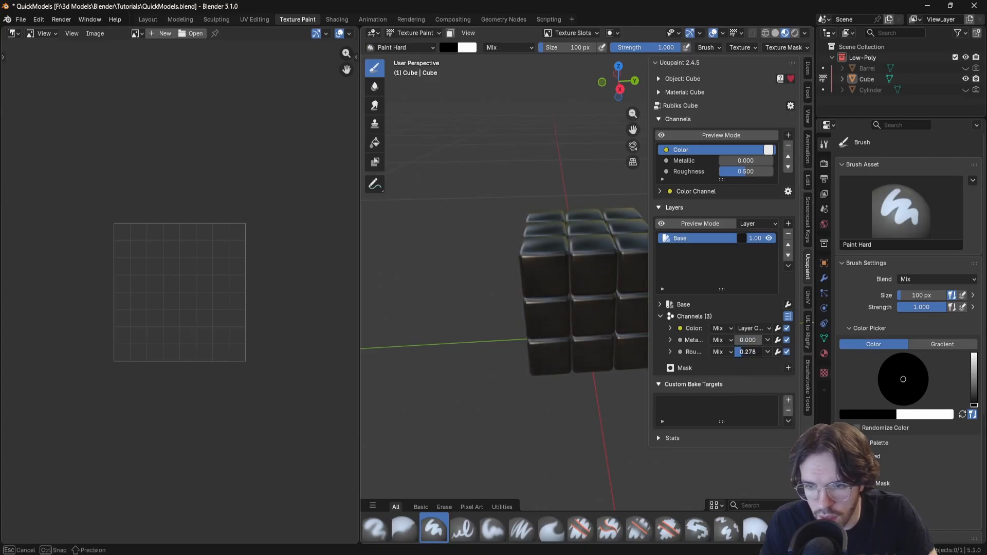
Add a Solid Color layer named "Blue" with a Color Attribute mask, using Face Corner and Byte Color.
{"action": "middle_click_drag", "start_coordinate": [684, 335], "coordinate": [755, 286]}
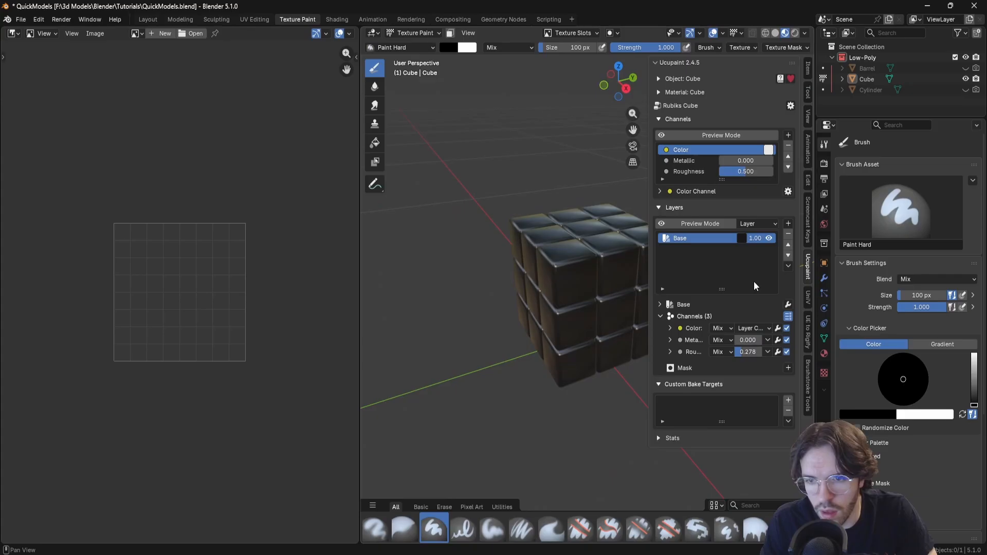
{"action": "left_click", "coordinate": [789, 223]}
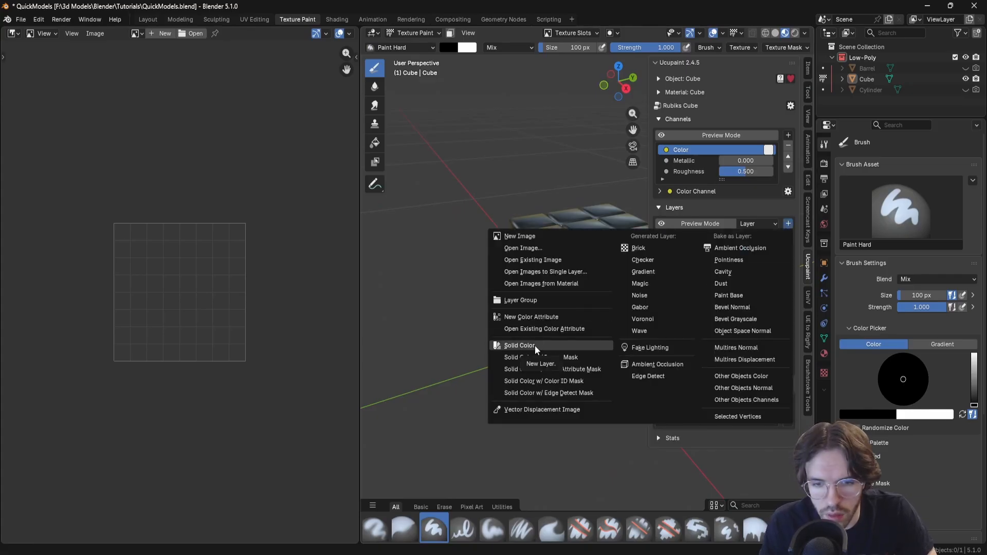
{"action": "left_click", "coordinate": [550, 369]}
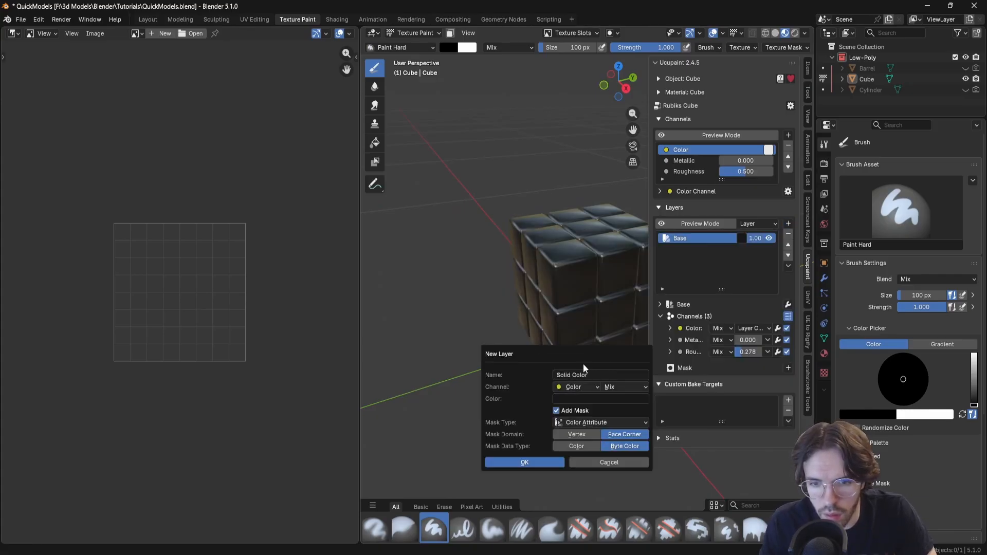
{"action": "left_click", "coordinate": [596, 374]}
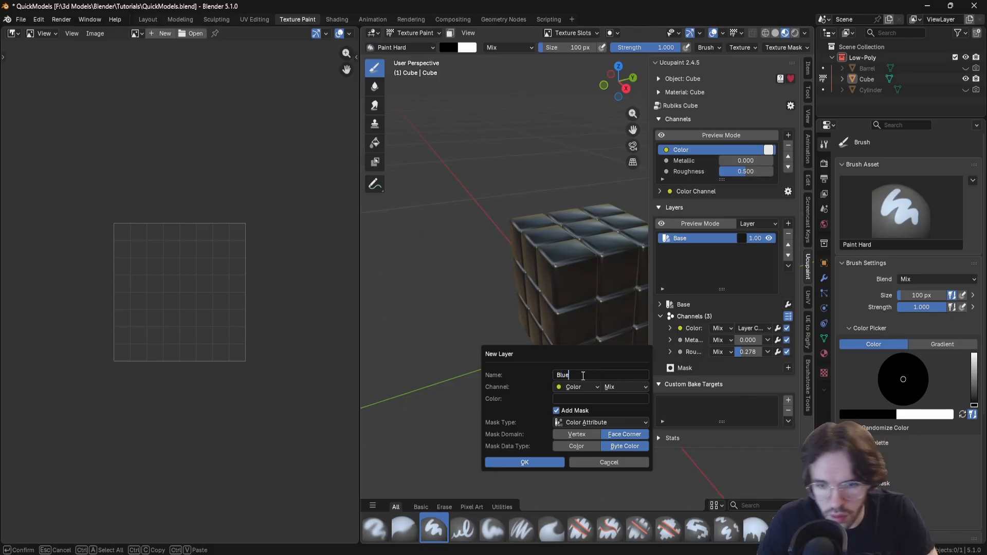
{"action": "key", "text": "Return"}
{"action": "key", "text": "Return"}
Select the nine large faces on the +X side in Edit Mode and fill them white in the Blue layer's mask.
{"action": "key", "text": "Tab"}
{"action": "left_click", "coordinate": [514, 232]}
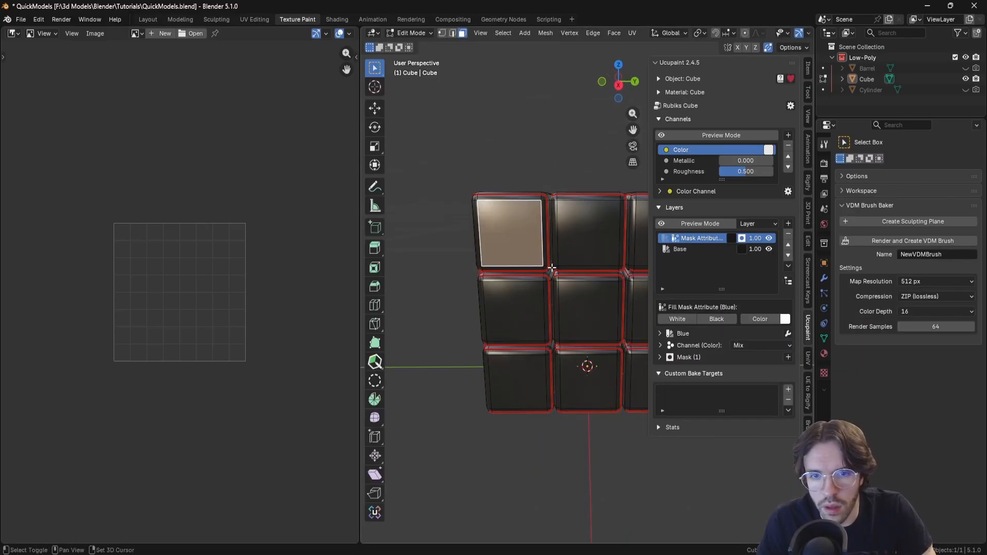
{"action": "middle_click_drag", "start_coordinate": [552, 268], "coordinate": [547, 230]}
{"action": "left_click", "coordinate": [547, 230], "text": "shift"}
{"action": "left_click", "coordinate": [620, 226], "text": "shift"}
{"action": "left_click", "coordinate": [623, 293], "text": "shift"}
{"action": "left_click", "coordinate": [550, 301], "text": "shift"}
{"action": "left_click", "coordinate": [476, 303], "text": "shift"}
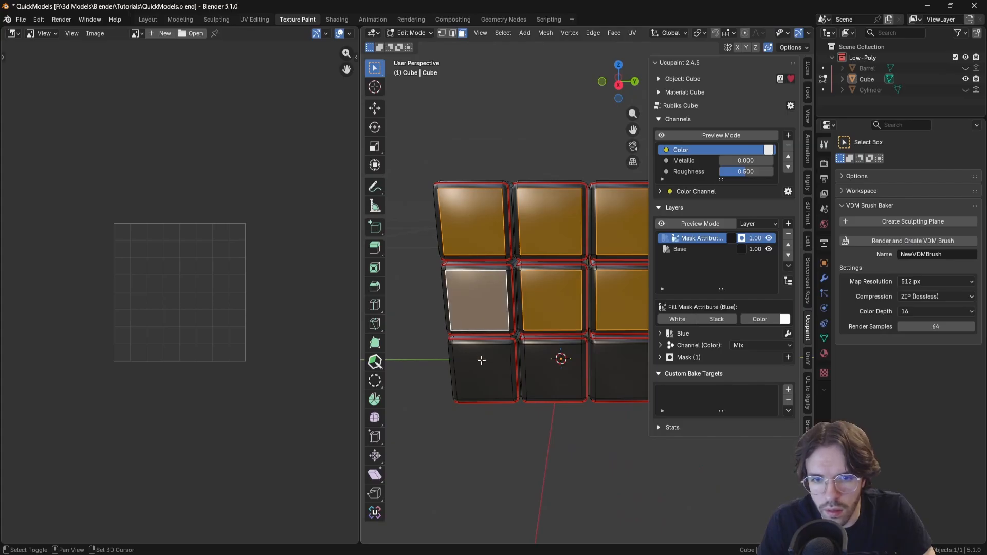
{"action": "left_click", "coordinate": [482, 360], "text": "shift"}
{"action": "left_click", "coordinate": [553, 368], "text": "shift"}
{"action": "left_click", "coordinate": [622, 371], "text": "shift"}
{"action": "left_click", "coordinate": [680, 319]}
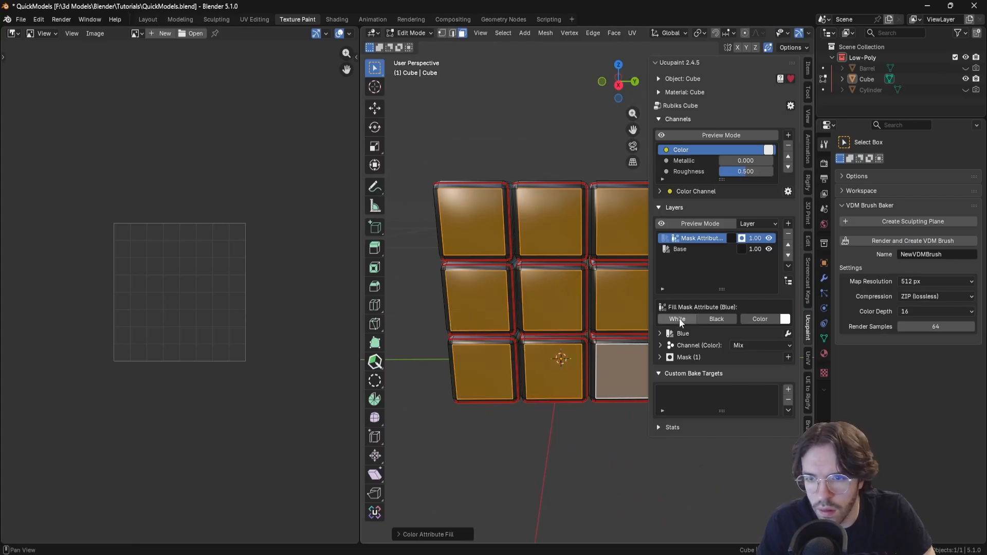
Change the Blue layer's colour to a bright saturated blue.
{"action": "left_click", "coordinate": [730, 238]}
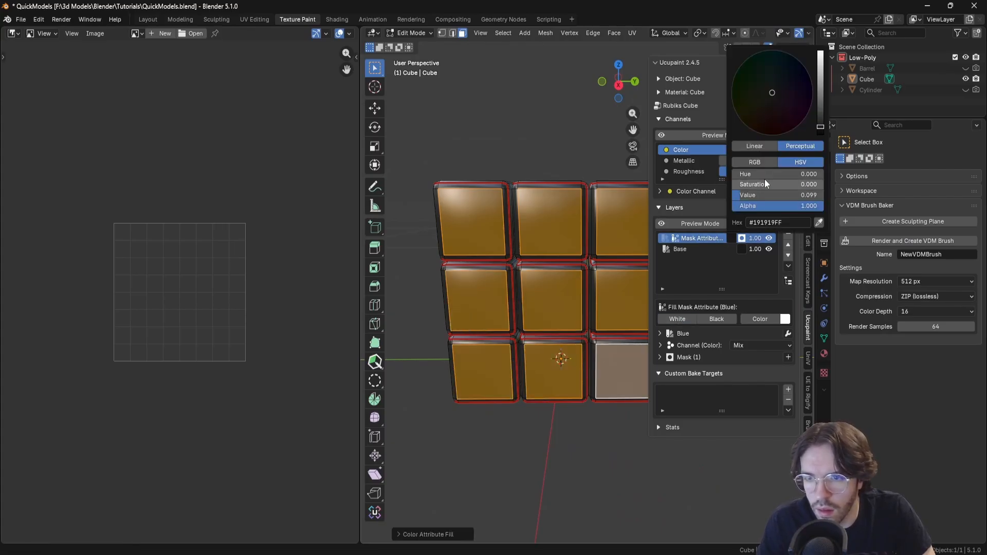
{"action": "left_click_drag", "start_coordinate": [821, 126], "coordinate": [821, 56]}
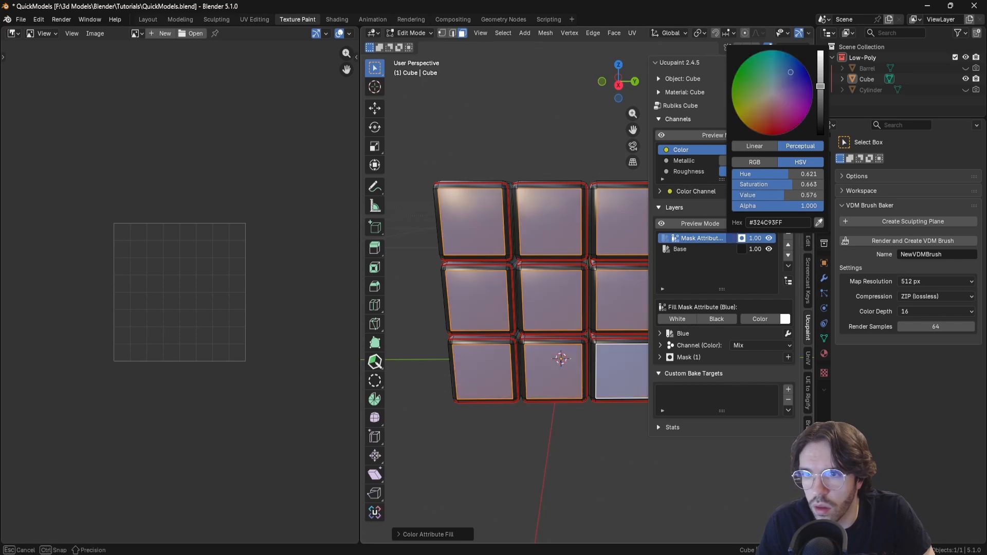
{"action": "left_click", "coordinate": [756, 113]}
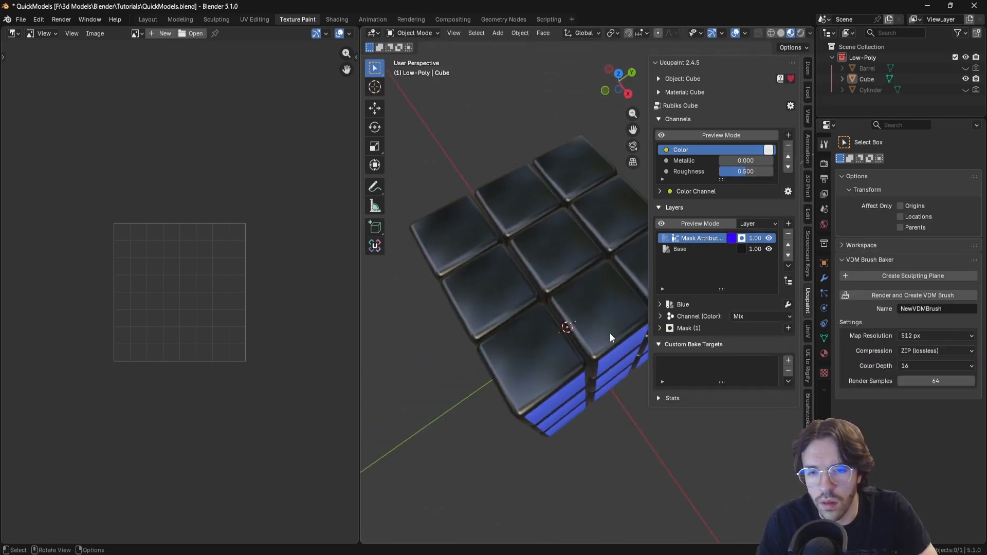
Add a yellow Solid Color layer named "Yellow" with a Color Attribute mask and fill the bottom side's nine faces white in it.
{"action": "left_click", "coordinate": [611, 337]}
{"action": "left_click", "coordinate": [789, 223]}
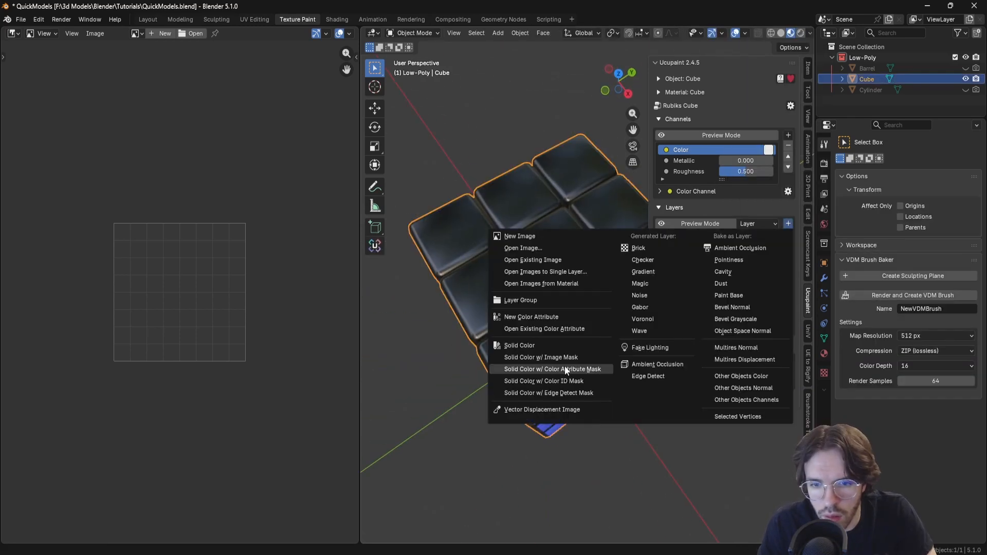
{"action": "left_click", "coordinate": [565, 366]}
{"action": "left_click", "coordinate": [607, 373]}
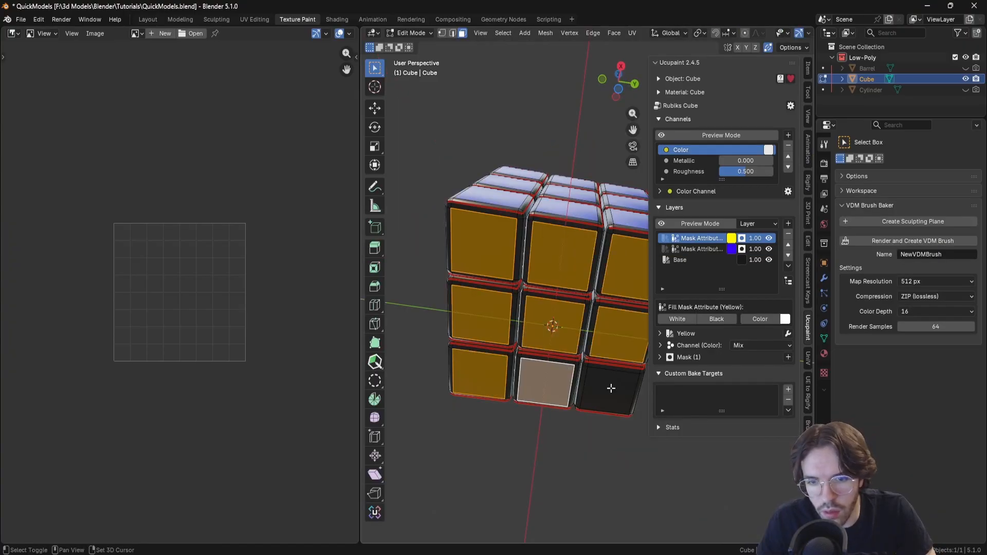
{"action": "left_click", "coordinate": [680, 319]}
Add a red Solid Color layer named "Red" with a Color Attribute mask and Fill Selected Faces enabled.
{"action": "middle_click_drag", "start_coordinate": [506, 269], "coordinate": [544, 323]}
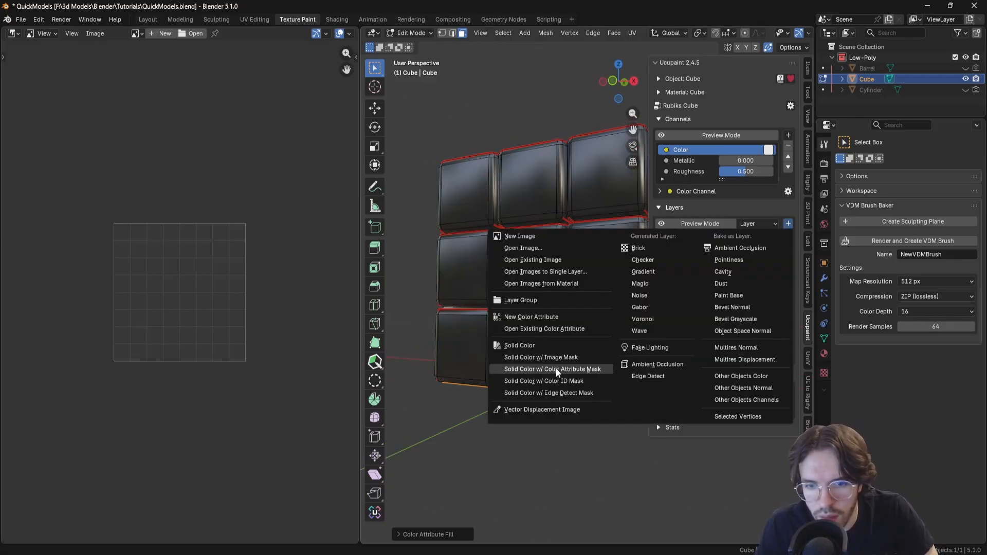
{"action": "left_click", "coordinate": [557, 369]}
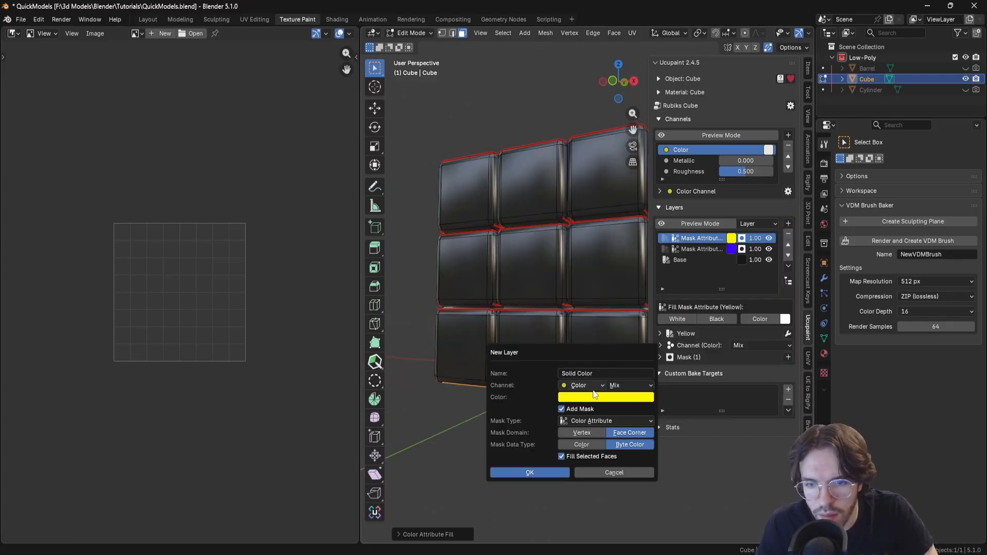
{"action": "left_click", "coordinate": [591, 374]}
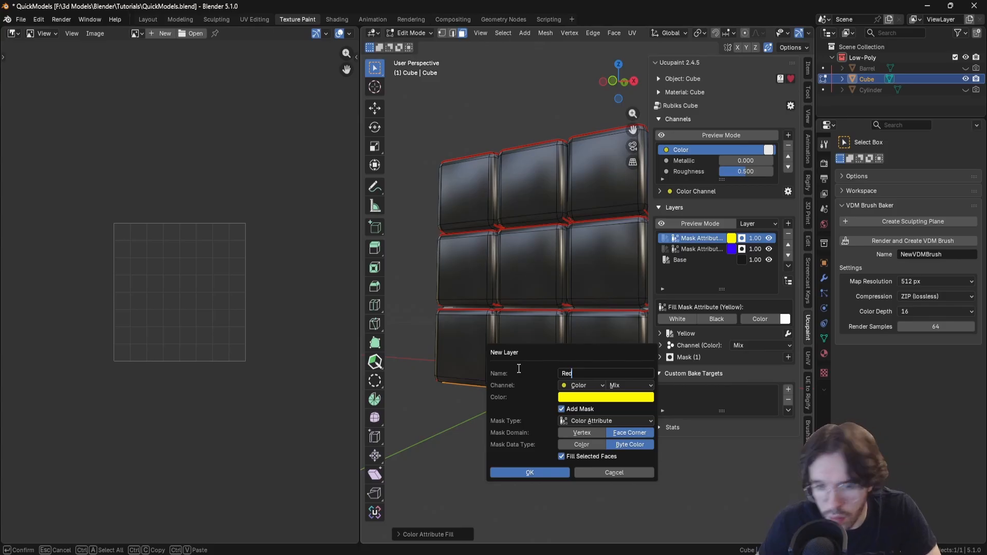
{"action": "type", "text": "Red"}
{"action": "key", "text": "Return"}
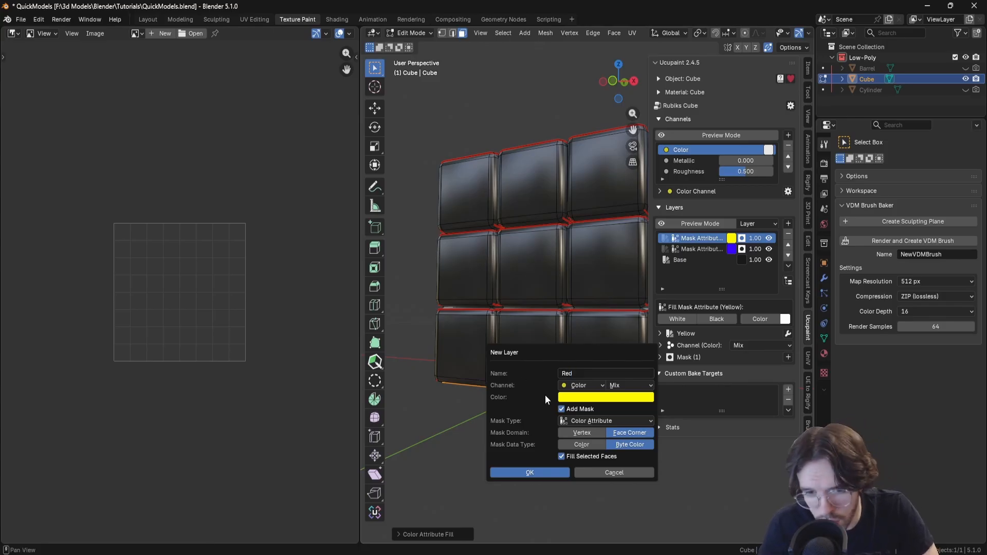
{"action": "left_click", "coordinate": [590, 398]}
{"action": "left_click", "coordinate": [605, 302]}
{"action": "left_click", "coordinate": [530, 472]}
Fill the nine faces of an uncoloured vertical side white in the Red layer's mask and the bottom side's faces black.
{"action": "middle_click_drag", "start_coordinate": [519, 437], "coordinate": [545, 442]}
{"action": "left_click", "coordinate": [476, 187]}
{"action": "left_click", "coordinate": [546, 360], "text": "shift"}
{"action": "left_click", "coordinate": [617, 360], "text": "shift"}
{"action": "middle_click_drag", "start_coordinate": [617, 360], "coordinate": [516, 298]}
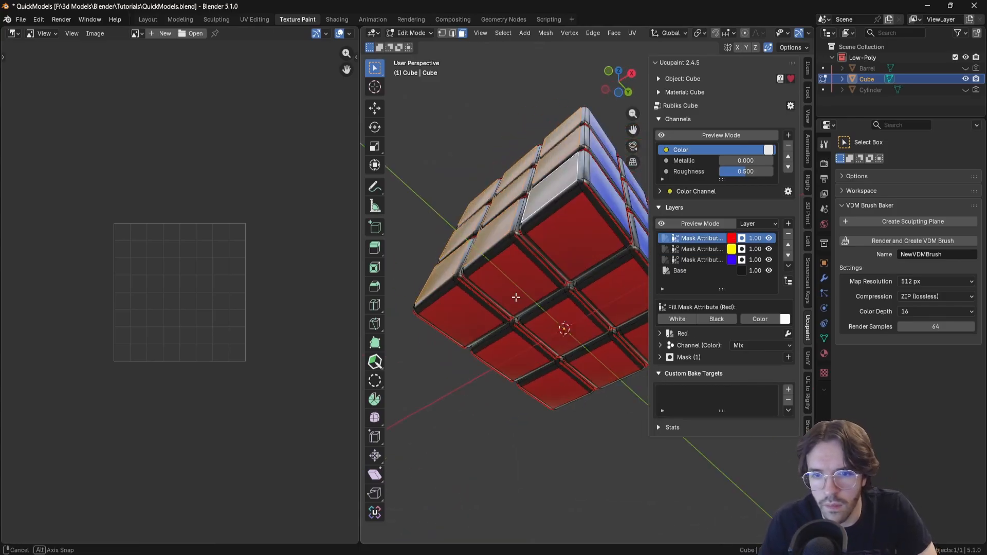
{"action": "left_click", "coordinate": [717, 319]}
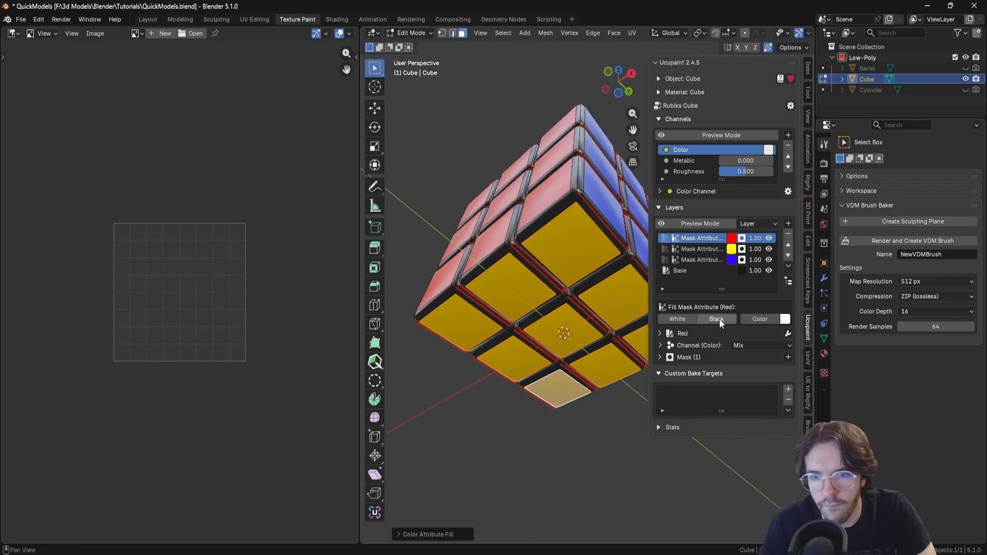
Add a white Solid Color layer named "white" with a Color Attribute mask while facing the cube's top side.
{"action": "middle_click_drag", "start_coordinate": [555, 267], "coordinate": [612, 412]}
{"action": "left_click", "coordinate": [590, 360]}
{"action": "left_click", "coordinate": [788, 224]}
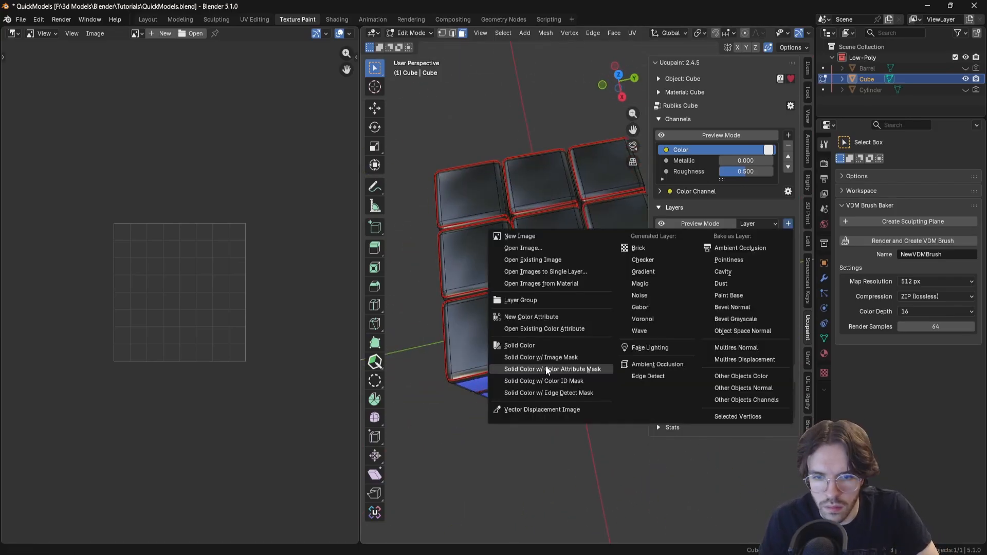
{"action": "left_click", "coordinate": [547, 371]}
{"action": "double_click", "coordinate": [552, 371]}
{"action": "type", "text": "white"}
{"action": "left_click", "coordinate": [556, 396]}
{"action": "left_click", "coordinate": [599, 254]}
{"action": "left_click", "coordinate": [520, 470]}
Select the nine large faces of the top side and fill them white in the white layer's mask.
{"action": "middle_click_drag", "start_coordinate": [533, 432], "coordinate": [546, 430]}
{"action": "left_click", "coordinate": [625, 265], "text": "shift"}
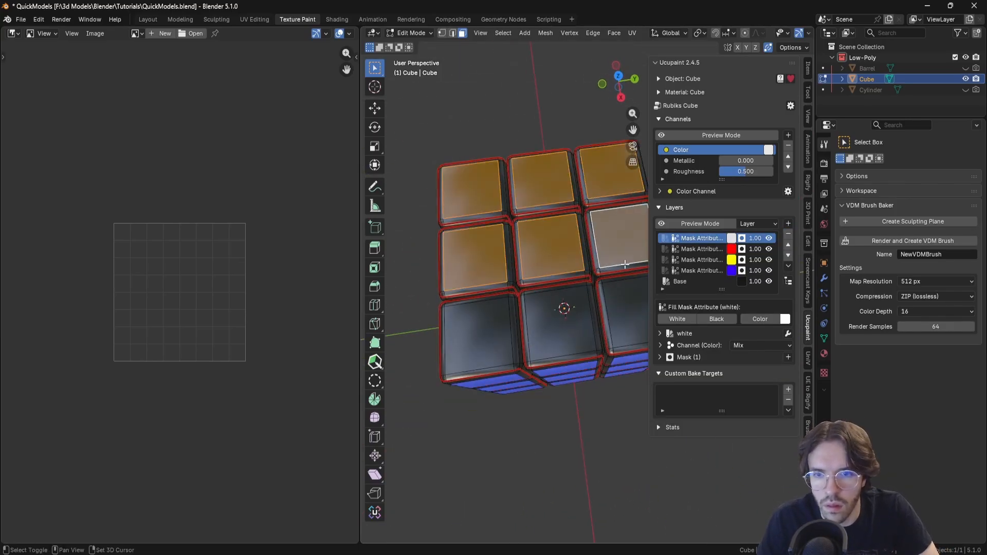
{"action": "left_click", "coordinate": [624, 315], "text": "shift"}
{"action": "left_click", "coordinate": [563, 327], "text": "shift"}
{"action": "left_click", "coordinate": [488, 336], "text": "shift"}
{"action": "left_click", "coordinate": [677, 319]}
Select the +Y side's nine faces and add an orange #E87F06 Solid Color layer with a Color Attribute mask filled on them.
{"action": "middle_click_drag", "start_coordinate": [597, 339], "coordinate": [494, 278]}
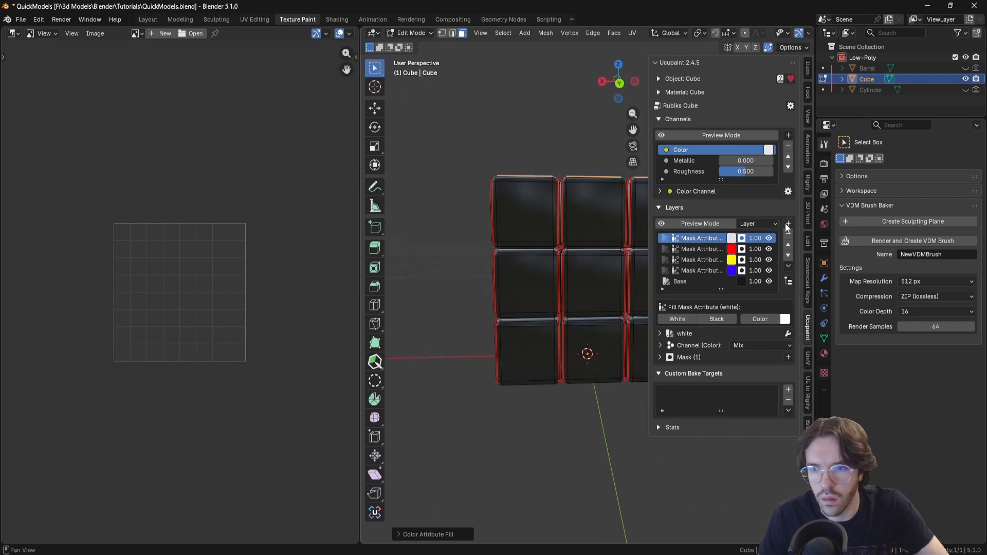
{"action": "left_click", "coordinate": [789, 224]}
{"action": "left_click", "coordinate": [514, 369]}
{"action": "left_click", "coordinate": [591, 396]}
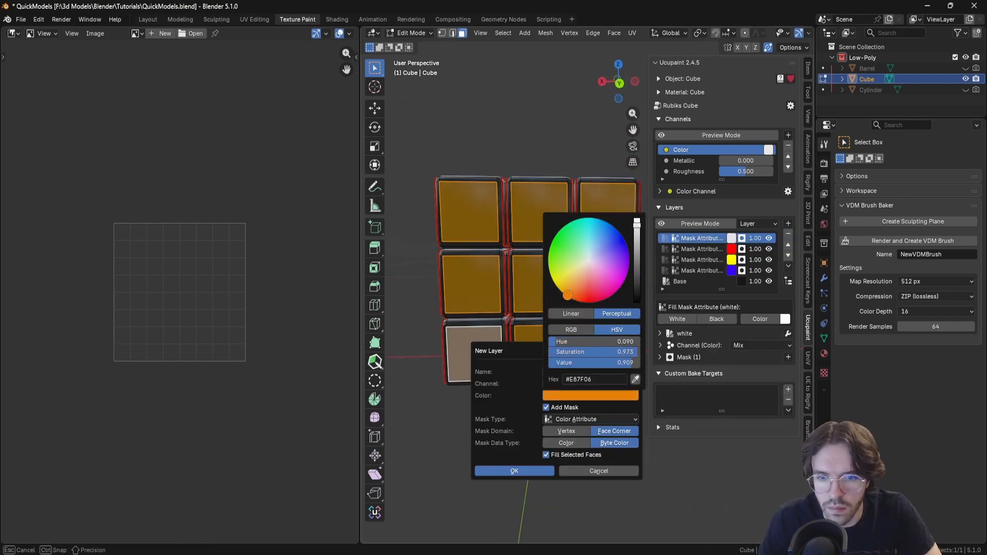
{"action": "left_click", "coordinate": [515, 471]}
Add a dark green #115500 Solid Color layer with a Color Attribute mask filled on the last uncoloured side's nine selected faces.
{"action": "mouse_move", "coordinate": [617, 355]}
{"action": "middle_mouse_down"}
{"action": "mouse_move", "coordinate": [566, 360]}
{"action": "mouse_move", "coordinate": [607, 355]}
{"action": "middle_mouse_up"}
{"action": "left_click", "coordinate": [788, 224]}
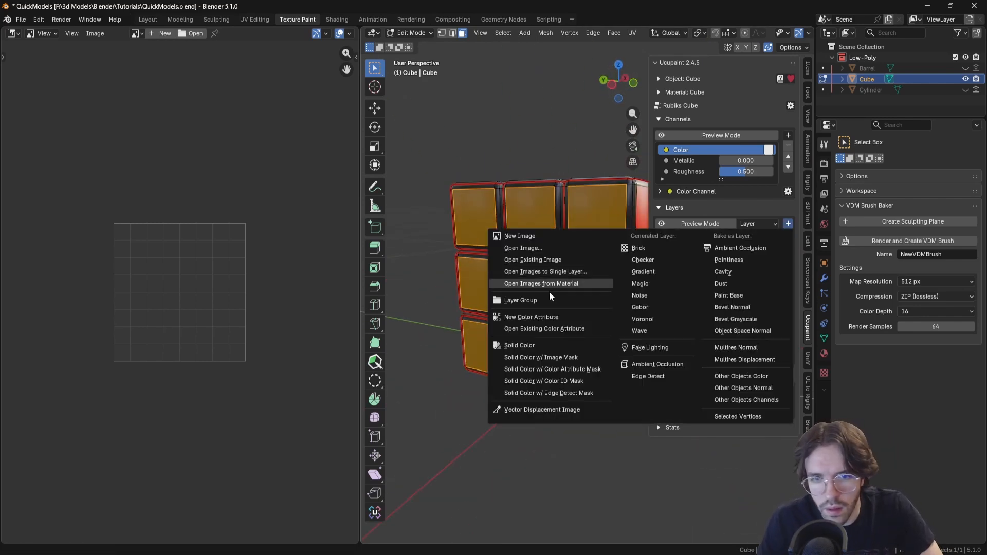
{"action": "left_click", "coordinate": [553, 369]}
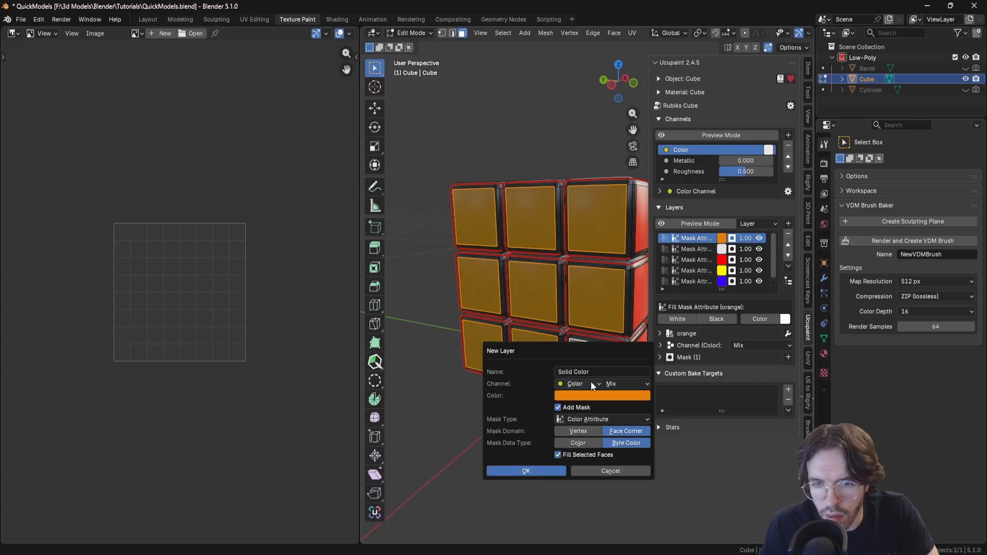
{"action": "left_click", "coordinate": [597, 372]}
{"action": "type", "text": "gr"}
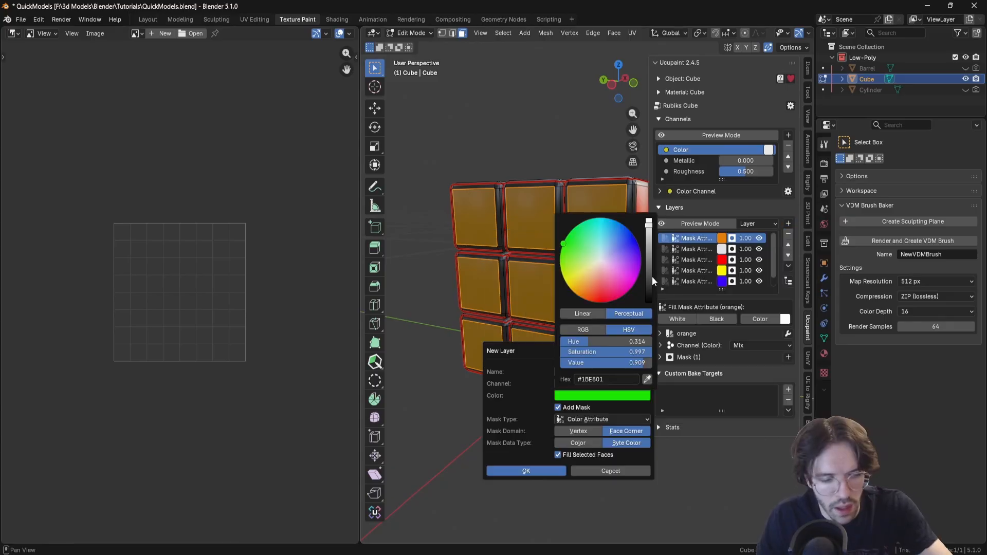
{"action": "left_click_drag", "start_coordinate": [649, 223], "coordinate": [649, 274]}
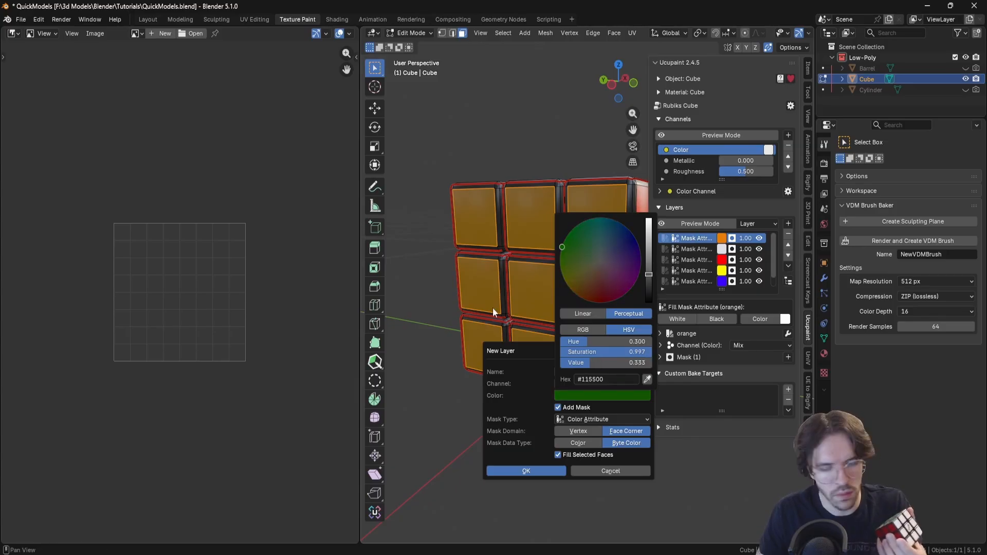
{"action": "left_click", "coordinate": [526, 472]}
Return to Object Mode and rename the coloured puzzle cube object as Rubiks Cube.
{"action": "key", "text": "Tab"}
{"action": "middle_click_drag", "start_coordinate": [540, 397], "coordinate": [560, 362]}
{"action": "scroll", "coordinate": [535, 365], "scroll_direction": "up", "scroll_amount": 4}
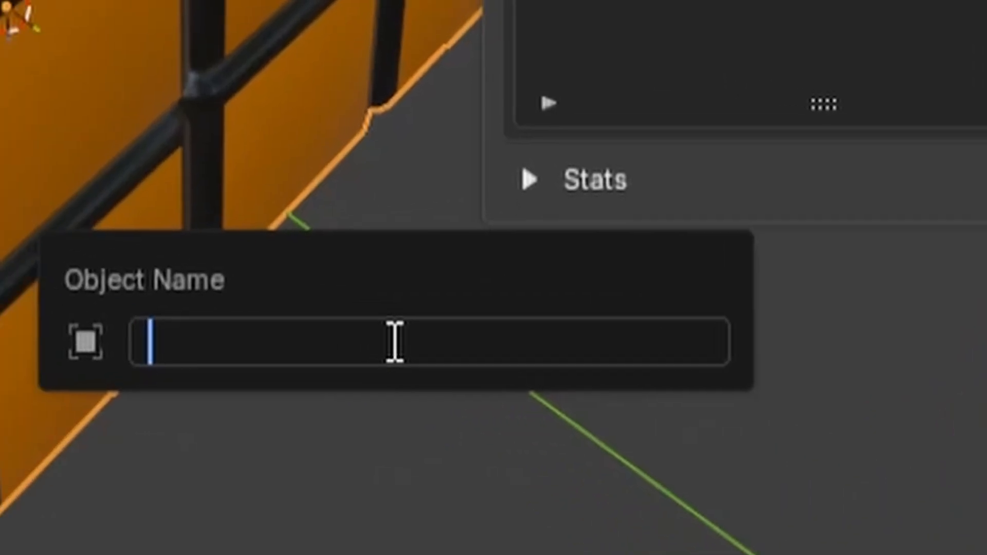
{"action": "type", "text": "Rubiks"}
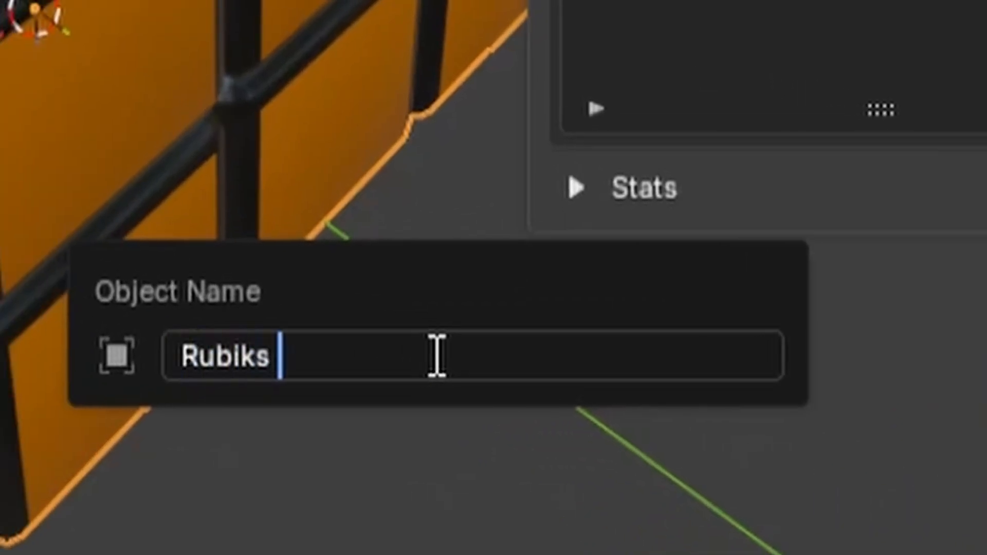
{"action": "type", "text": " Cube"}
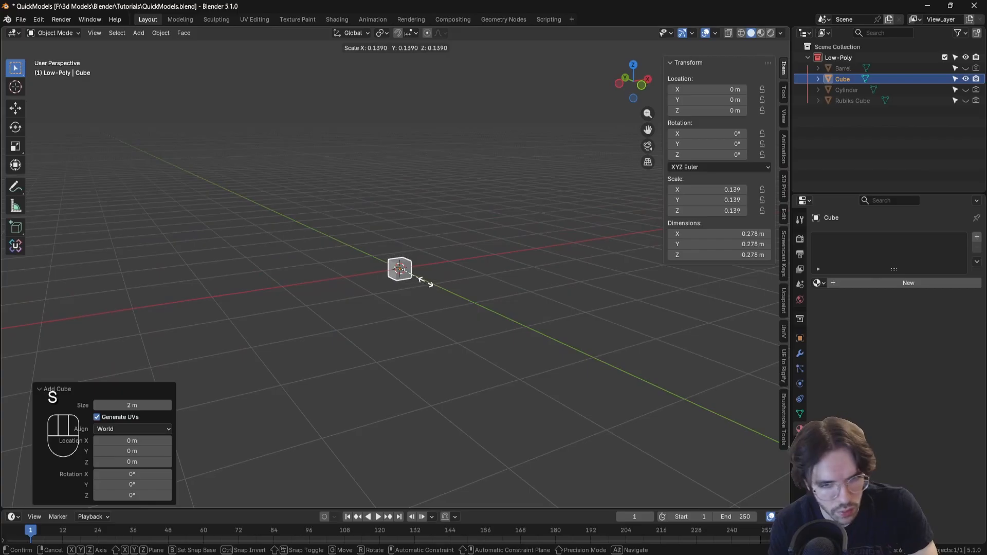
Scale the newly added cube down to about 0.23 m per side.
{"action": "left_click", "coordinate": [420, 282]}
{"action": "scroll", "coordinate": [419, 315], "scroll_direction": "up", "scroll_amount": 4}
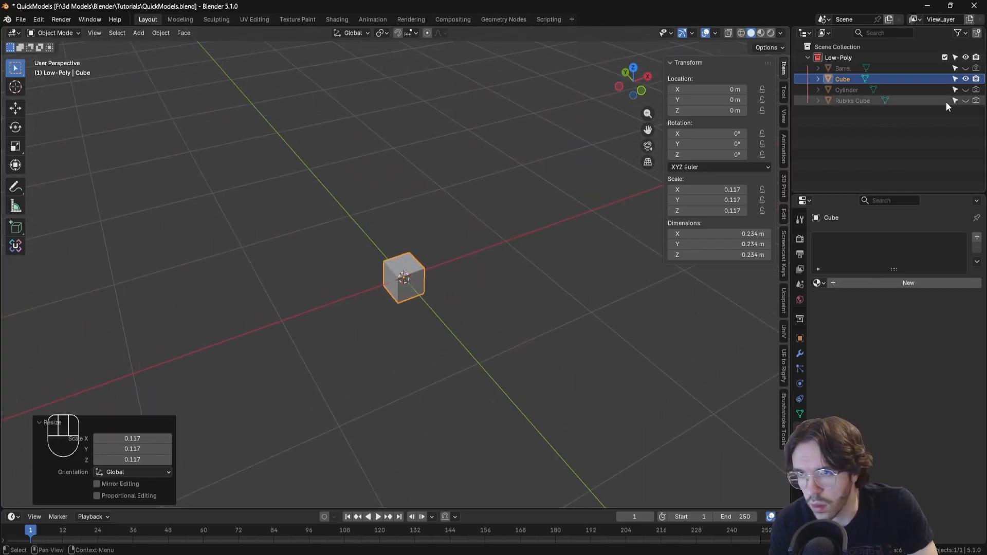
Show the Rubiks Cube object, examine its coloured sides in material preview, and hide it again.
{"action": "left_click", "coordinate": [966, 101]}
{"action": "scroll", "coordinate": [441, 320], "scroll_direction": "up", "scroll_amount": 4}
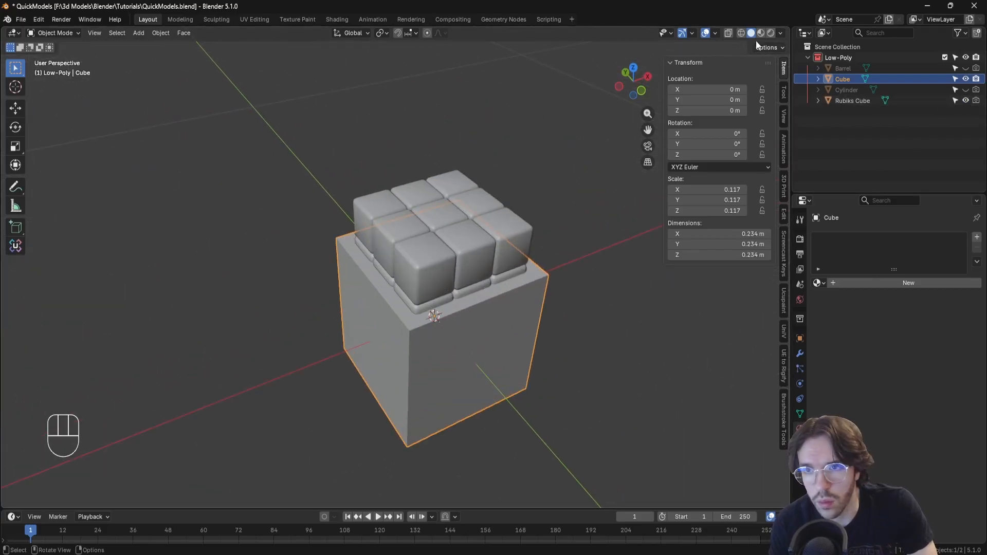
{"action": "scroll", "coordinate": [375, 307], "scroll_direction": "up", "scroll_amount": 3}
{"action": "middle_click_drag", "start_coordinate": [480, 286], "coordinate": [464, 319]}
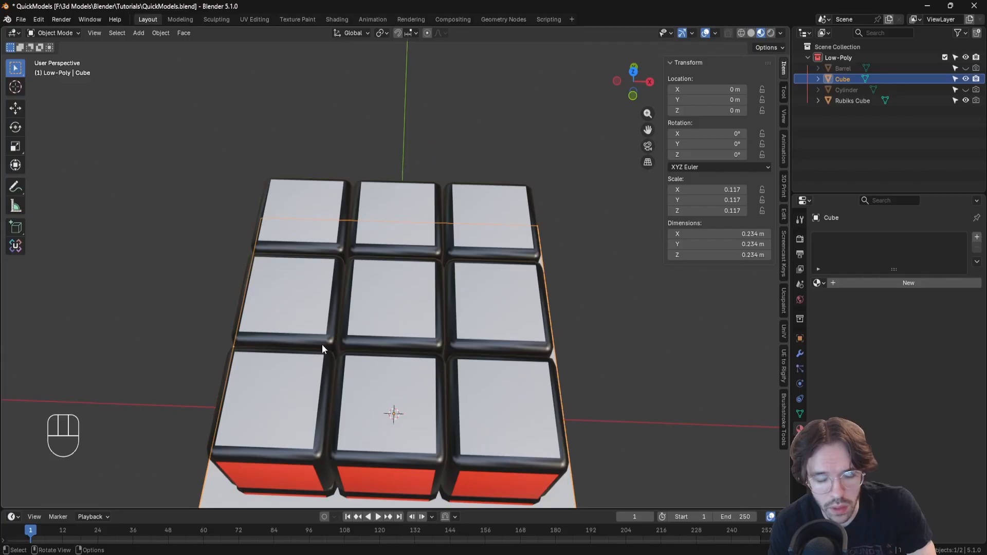
{"action": "middle_click_drag", "start_coordinate": [366, 379], "coordinate": [372, 357]}
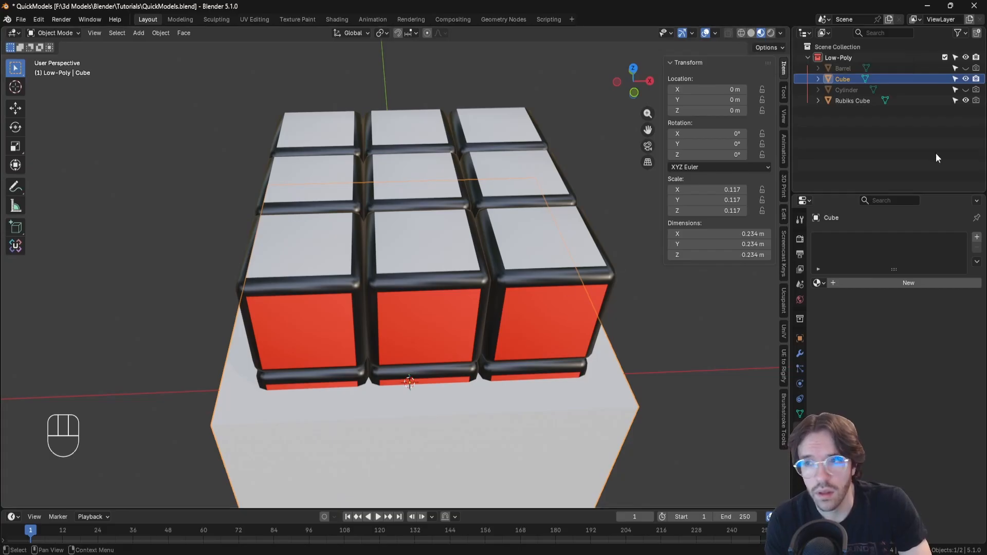
{"action": "left_click", "coordinate": [965, 100]}
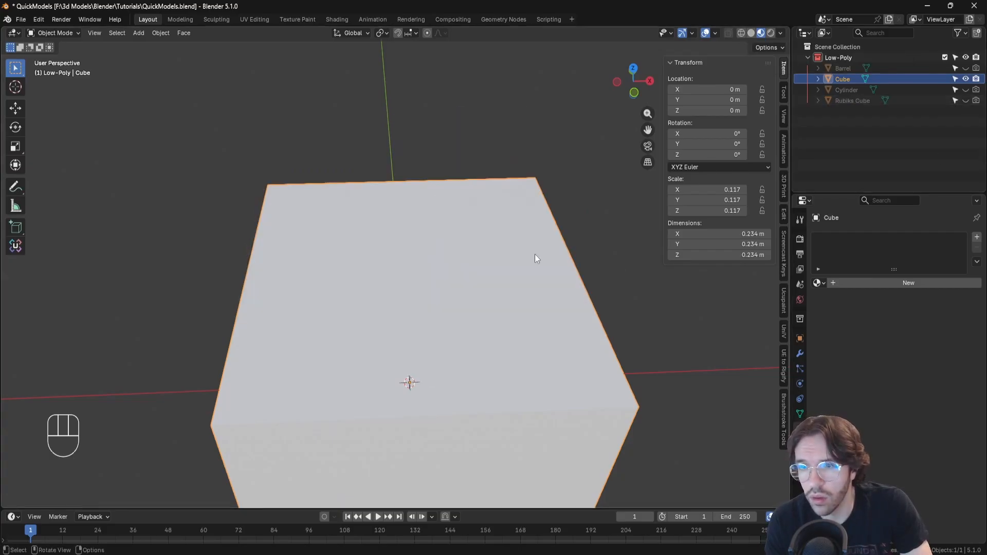
Scale the plain cube down to about 0.18 m per side and apply its scale.
{"action": "scroll", "coordinate": [427, 291], "scroll_direction": "down", "scroll_amount": 5}
{"action": "middle_click_drag", "start_coordinate": [427, 291], "coordinate": [559, 416]}
{"action": "key", "text": "s"}
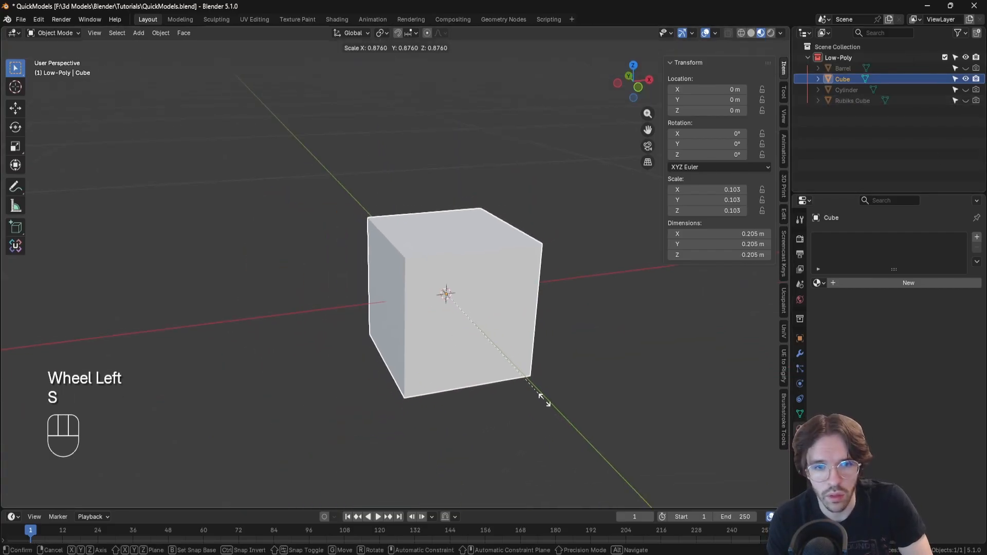
{"action": "left_click", "coordinate": [533, 388]}
{"action": "key", "text": "ctrl+a"}
{"action": "left_click", "coordinate": [530, 390]}
Select the plain cube's bottom face and snap the 3D cursor to it.
{"action": "middle_click_drag", "start_coordinate": [519, 387], "coordinate": [386, 273], "text": "shift"}
{"action": "key", "text": "Tab"}
{"action": "key", "text": "3"}
{"action": "left_click", "coordinate": [386, 273]}
{"action": "key", "text": "shift+s"}
{"action": "left_click", "coordinate": [387, 332]}
Set the cube's origin to the 3D cursor and its X, Y and Z location to 0.
{"action": "key", "text": "Tab"}
{"action": "left_click", "coordinate": [161, 32]}
{"action": "mouse_move", "coordinate": [195, 56]}
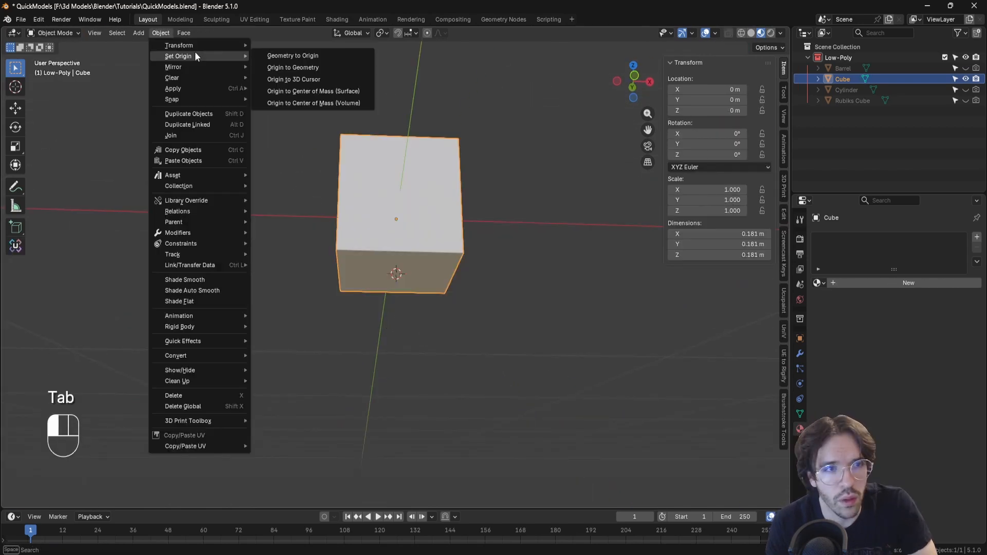
{"action": "left_click", "coordinate": [296, 79]}
{"action": "left_click_drag", "start_coordinate": [709, 91], "coordinate": [709, 111]}
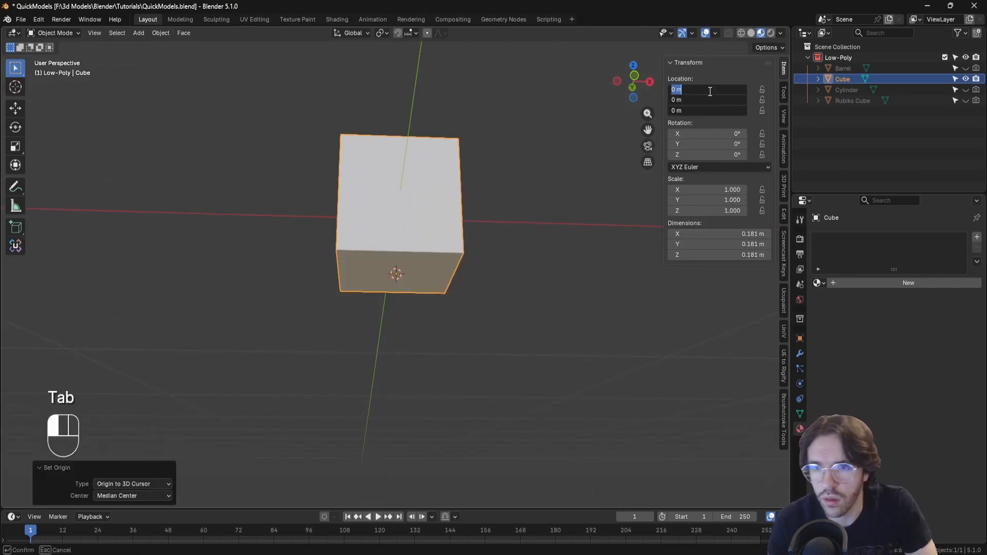
{"action": "type", "text": "0"}
{"action": "key", "text": "Return"}
Duplicate the plain cube in place and hide the original.
{"action": "middle_click_drag", "start_coordinate": [476, 182], "coordinate": [456, 300]}
{"action": "scroll", "coordinate": [507, 256], "scroll_direction": "down", "scroll_amount": 3}
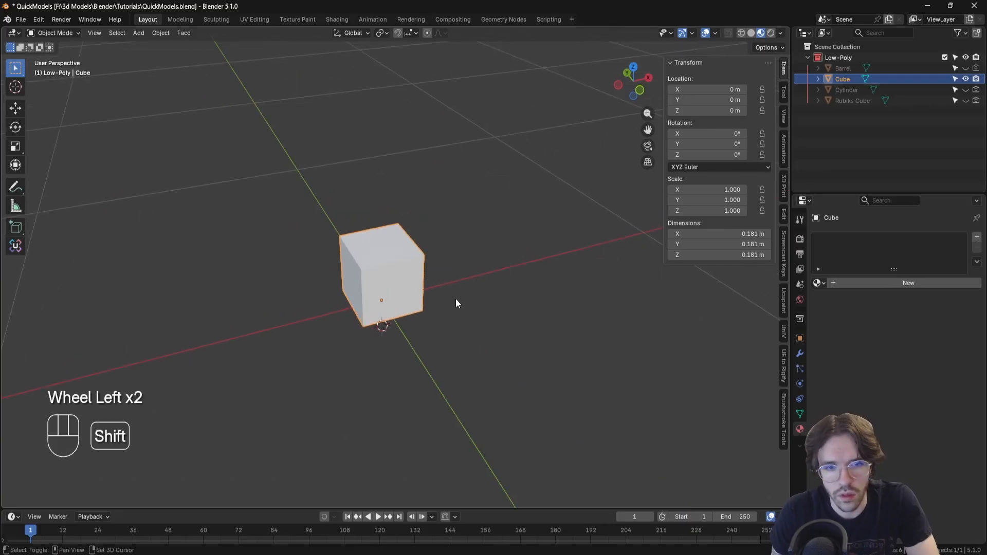
{"action": "key", "text": "shift+d"}
{"action": "right_click", "coordinate": [456, 301]}
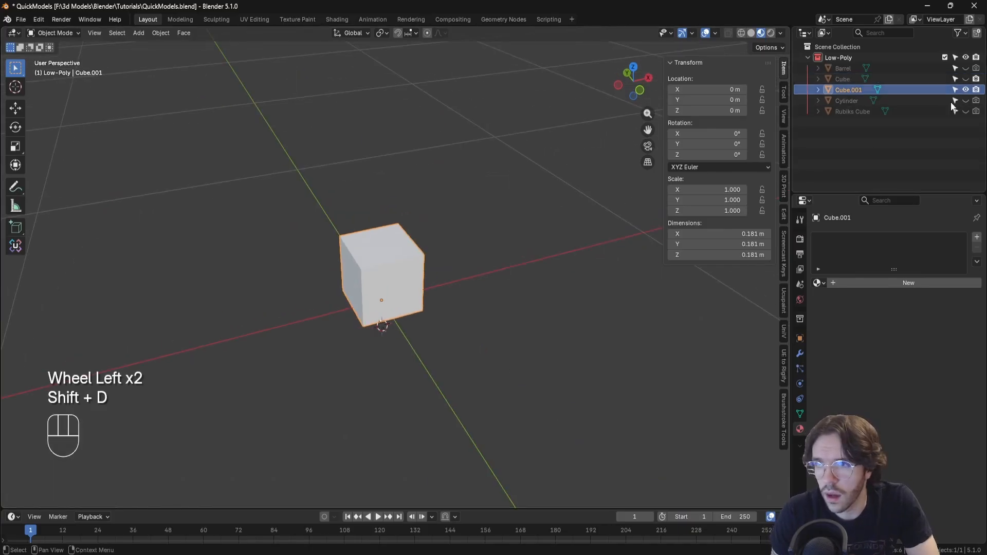
Give the duplicate cube a new material and replace its Principled BSDF with a Color node feeding the material's surface output.
{"action": "middle_click_drag", "start_coordinate": [466, 281], "coordinate": [506, 308]}
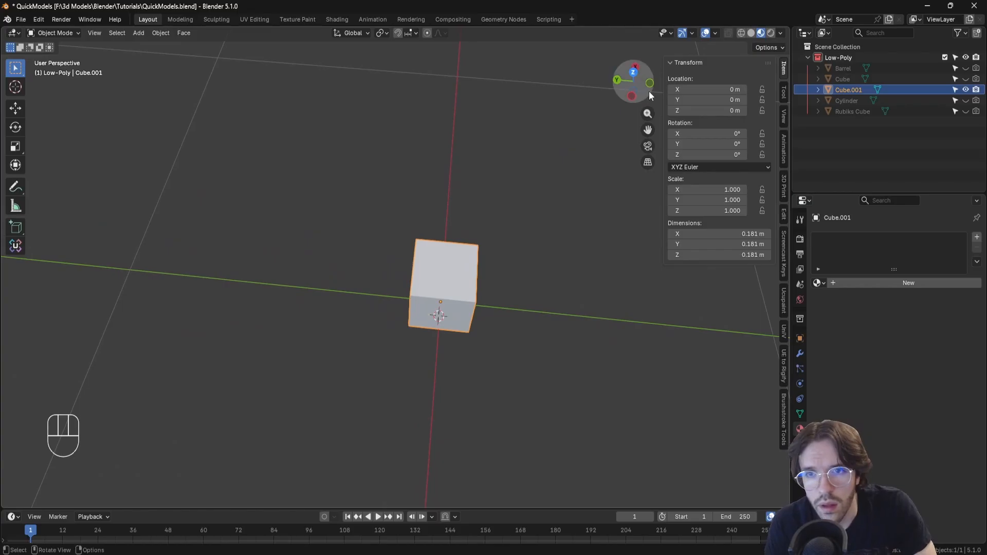
{"action": "left_click", "coordinate": [854, 286]}
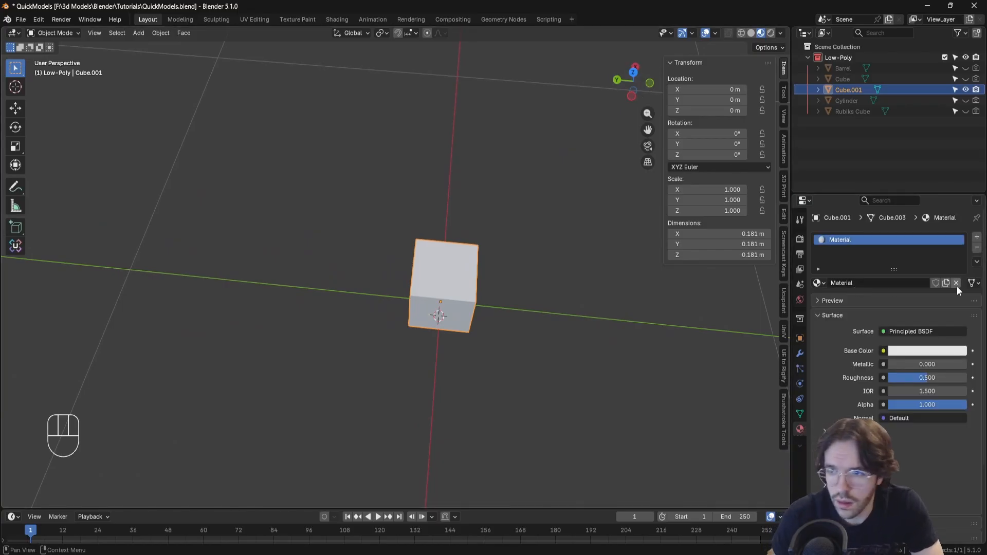
{"action": "left_click", "coordinate": [331, 19]}
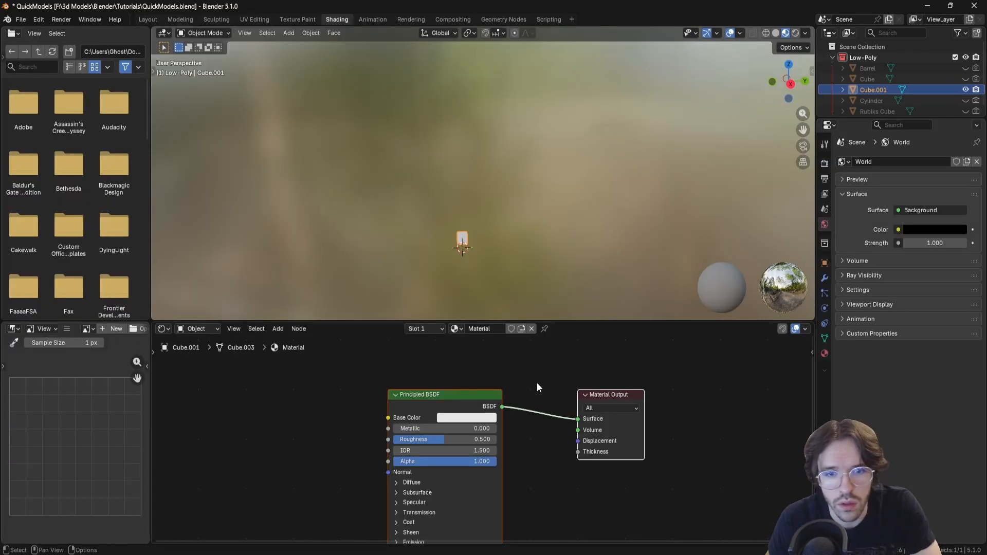
{"action": "key", "text": "x"}
{"action": "right_click", "coordinate": [446, 427]}
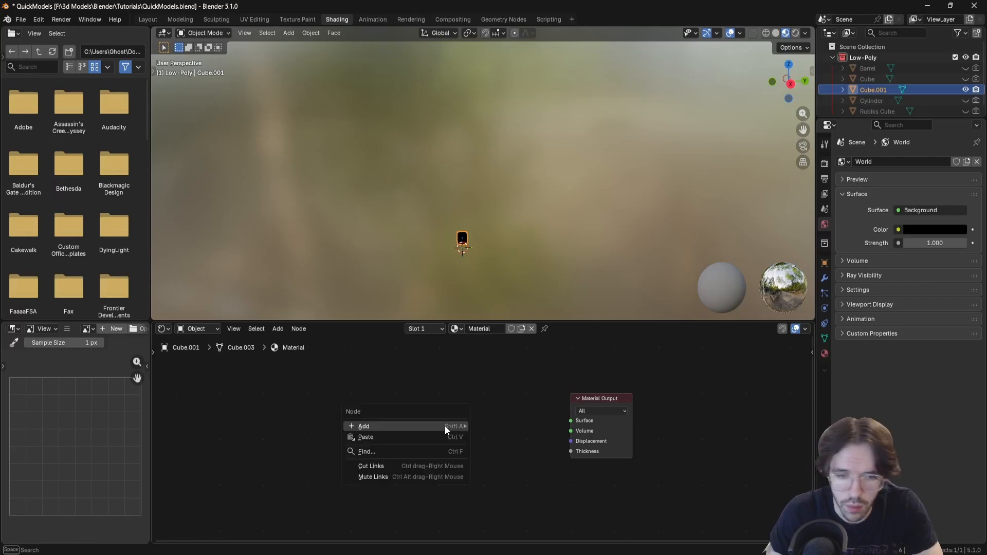
{"action": "mouse_move", "coordinate": [446, 427]}
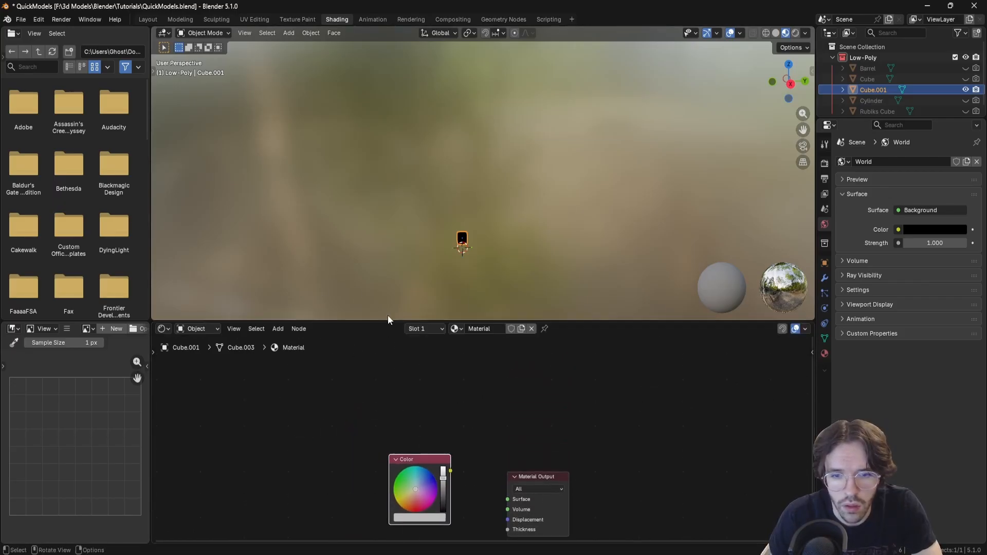
{"action": "left_click", "coordinate": [431, 500]}
{"action": "left_click_drag", "start_coordinate": [407, 394], "coordinate": [418, 375]}
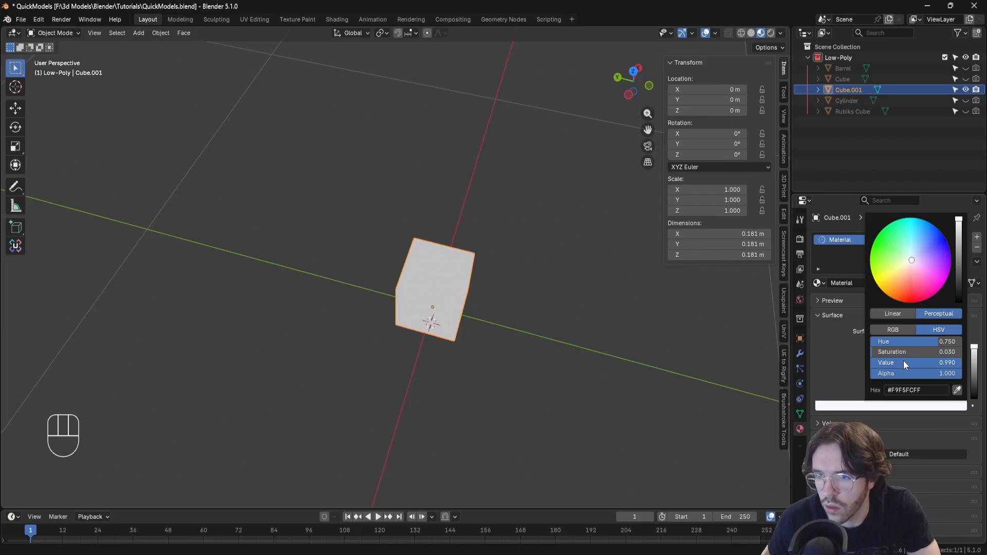
Set the duplicate cube's material color to white and deselect the cube.
{"action": "mouse_move", "coordinate": [903, 361]}
{"action": "left_mouse_down"}
{"action": "mouse_move", "coordinate": [884, 361]}
{"action": "mouse_move", "coordinate": [925, 350]}
{"action": "left_mouse_up"}
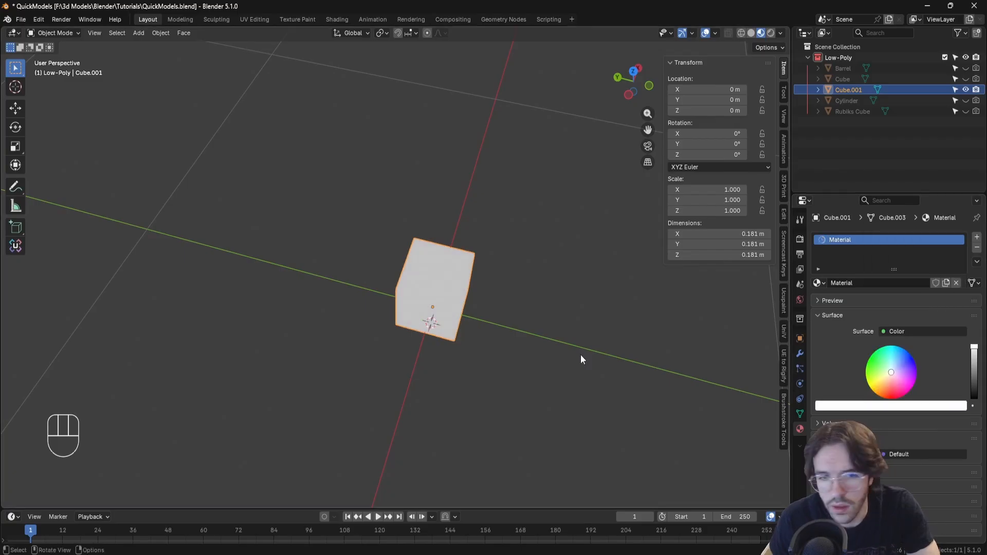
{"action": "left_click", "coordinate": [545, 355]}
Examine the flat white cube in rendered viewport shading and return to solid shading.
{"action": "middle_click_drag", "start_coordinate": [449, 355], "coordinate": [474, 358]}
{"action": "middle_click_drag", "start_coordinate": [650, 351], "coordinate": [586, 349], "text": "shift"}
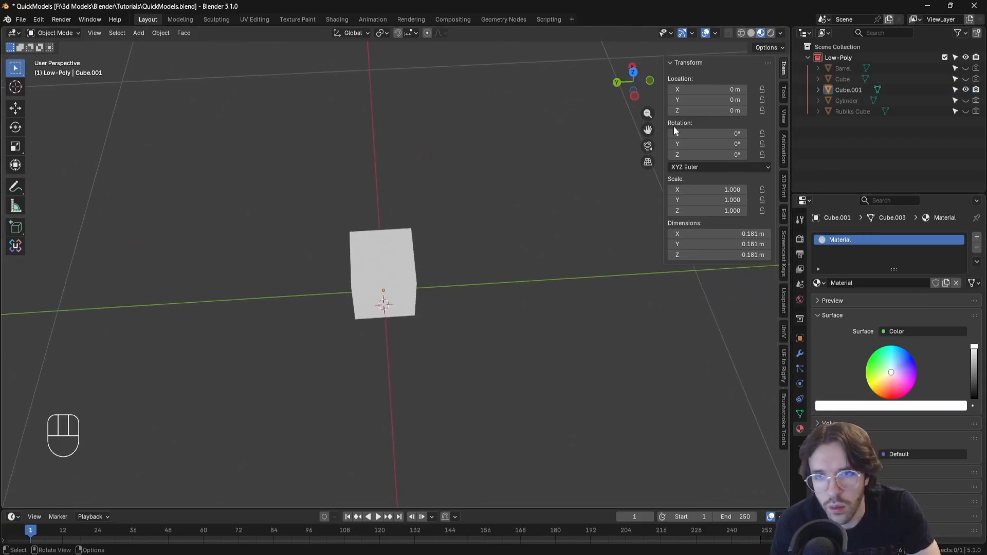
{"action": "left_click", "coordinate": [770, 33]}
{"action": "mouse_move", "coordinate": [465, 268]}
{"action": "middle_mouse_down"}
{"action": "mouse_move", "coordinate": [385, 267]}
{"action": "mouse_move", "coordinate": [416, 251]}
{"action": "mouse_move", "coordinate": [418, 307]}
{"action": "middle_mouse_up"}
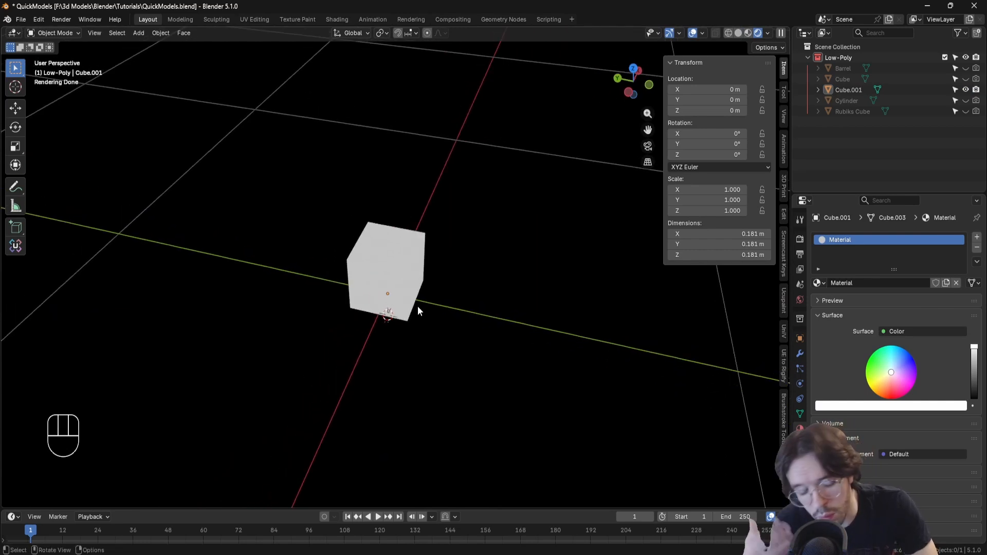
{"action": "left_click", "coordinate": [737, 34]}
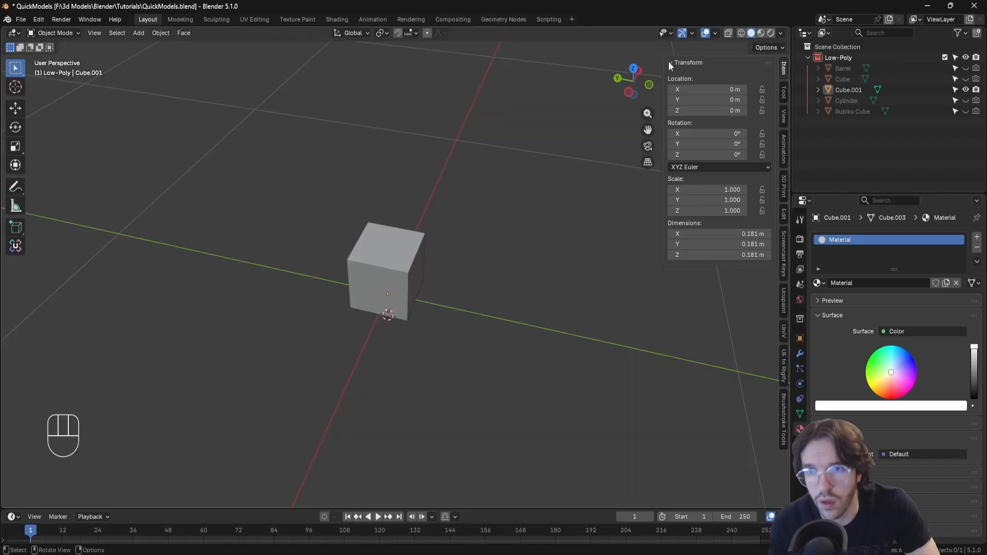
Add an Array modifier to the duplicate cube with a relative X offset of 1.1.
{"action": "left_click", "coordinate": [800, 354]}
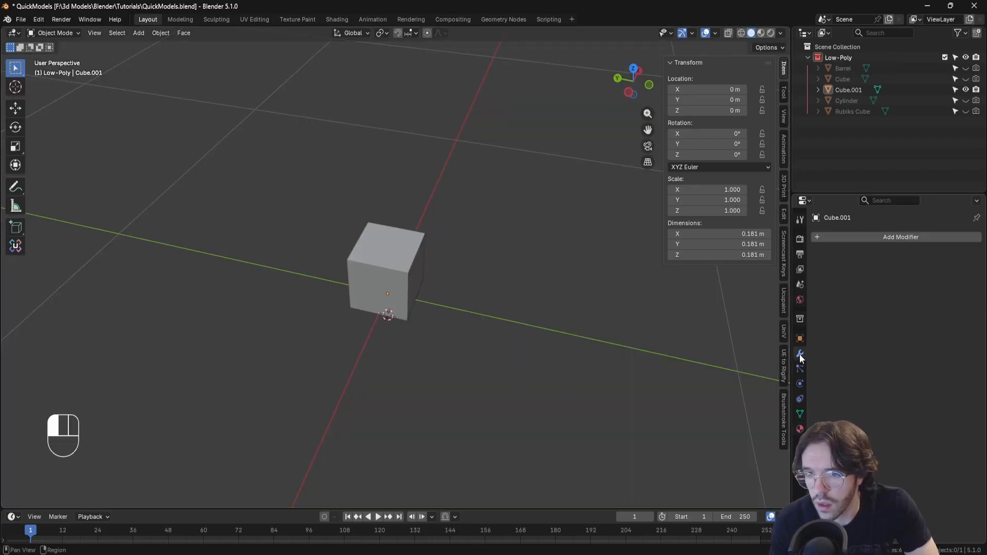
{"action": "left_click", "coordinate": [869, 237]}
{"action": "type", "text": "arr"}
{"action": "key", "text": "Return"}
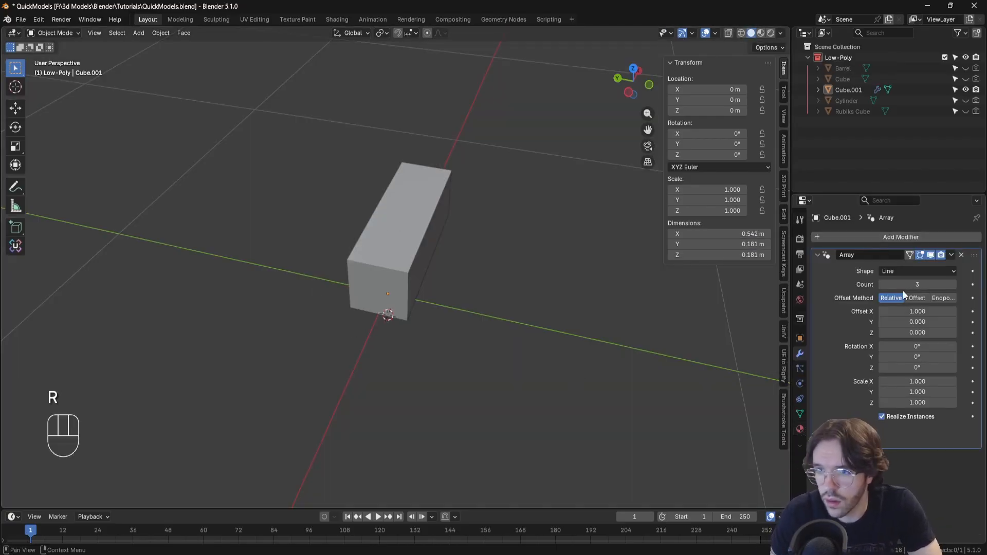
{"action": "middle_click_drag", "start_coordinate": [731, 325], "coordinate": [607, 322]}
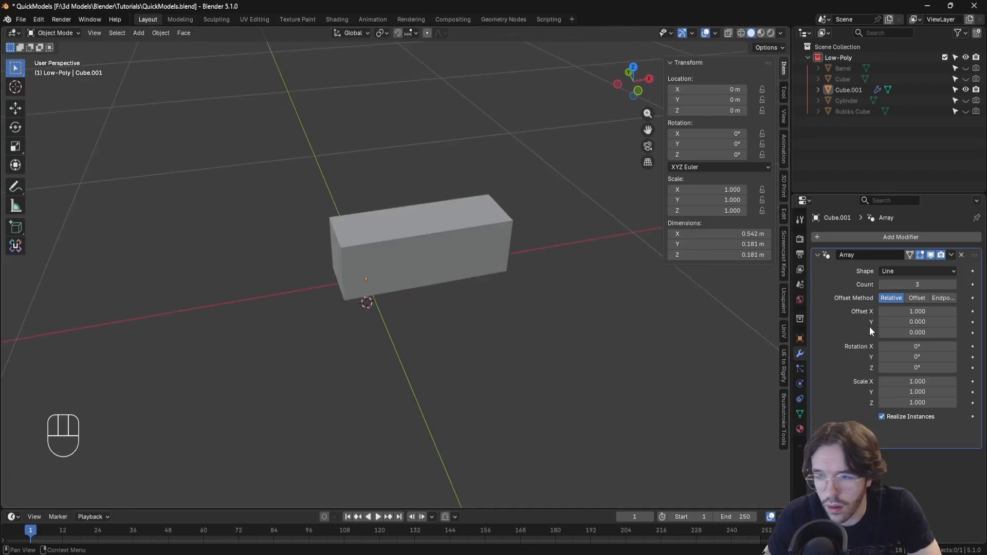
{"action": "left_click_drag", "start_coordinate": [918, 311], "coordinate": [917, 311]}
{"action": "type", "text": ".1"}
{"action": "key", "text": "Return"}
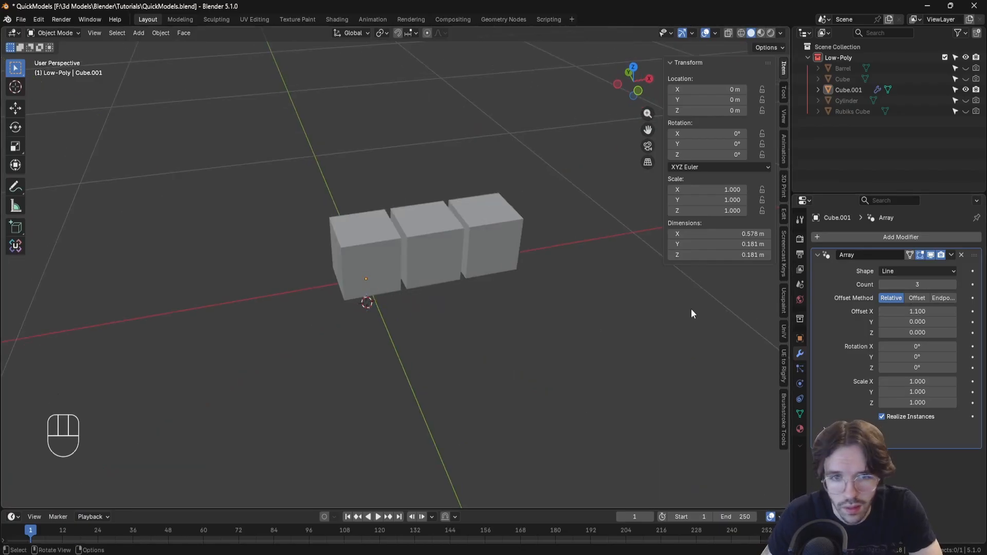
Add a second Array modifier with relative offsets of 0 on X and 1.1 on Y.
{"action": "left_click", "coordinate": [884, 236]}
{"action": "key", "text": "r"}
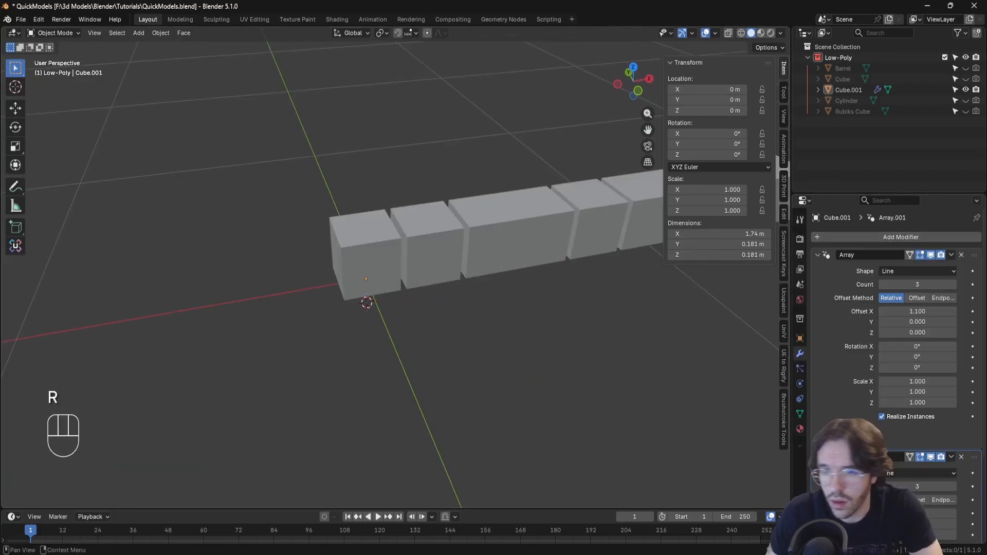
{"action": "scroll", "coordinate": [913, 444], "scroll_direction": "down", "scroll_amount": 3}
{"action": "type", "text": "0"}
{"action": "key", "text": "Tab"}
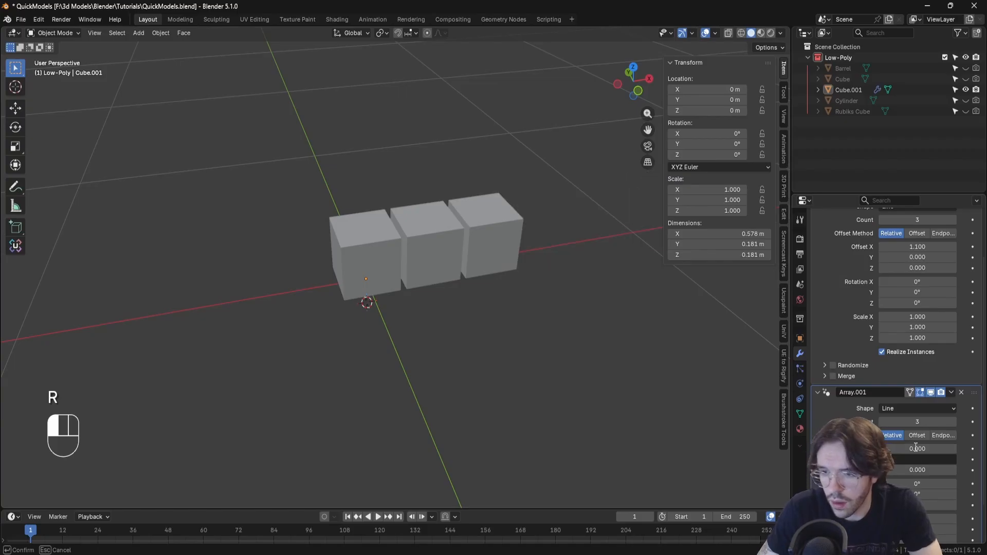
{"action": "type", "text": "1.1"}
{"action": "key", "text": "Return"}
Add a camera to the scene with the three-by-three cube grid.
{"action": "middle_click_drag", "start_coordinate": [733, 379], "coordinate": [695, 126], "text": "shift"}
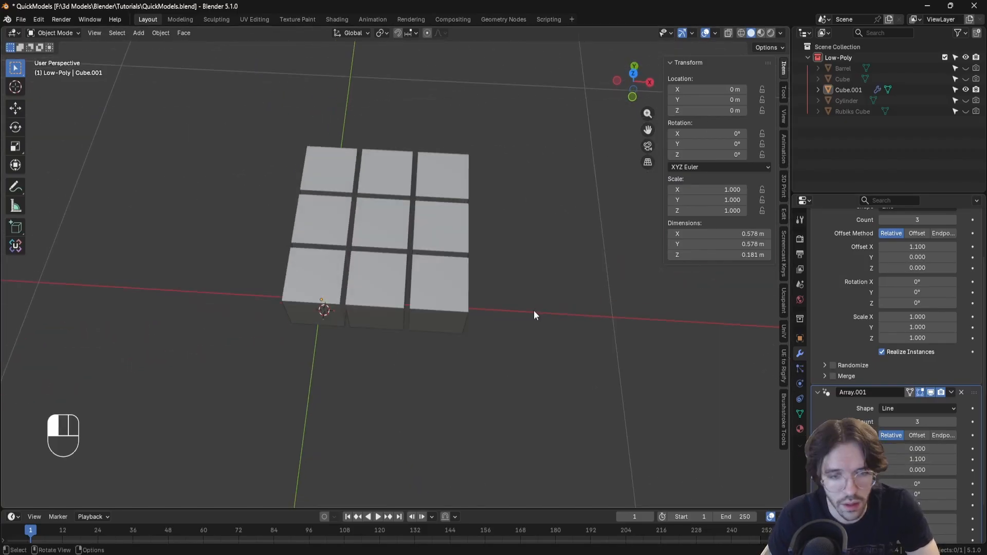
{"action": "key", "text": "shift+a"}
{"action": "type", "text": "camera"}
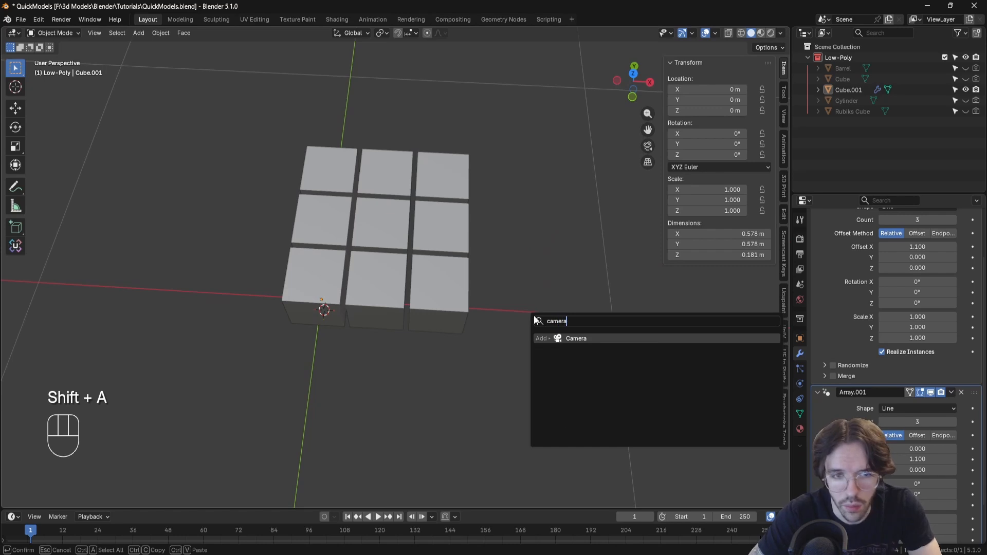
{"action": "key", "text": "Return"}
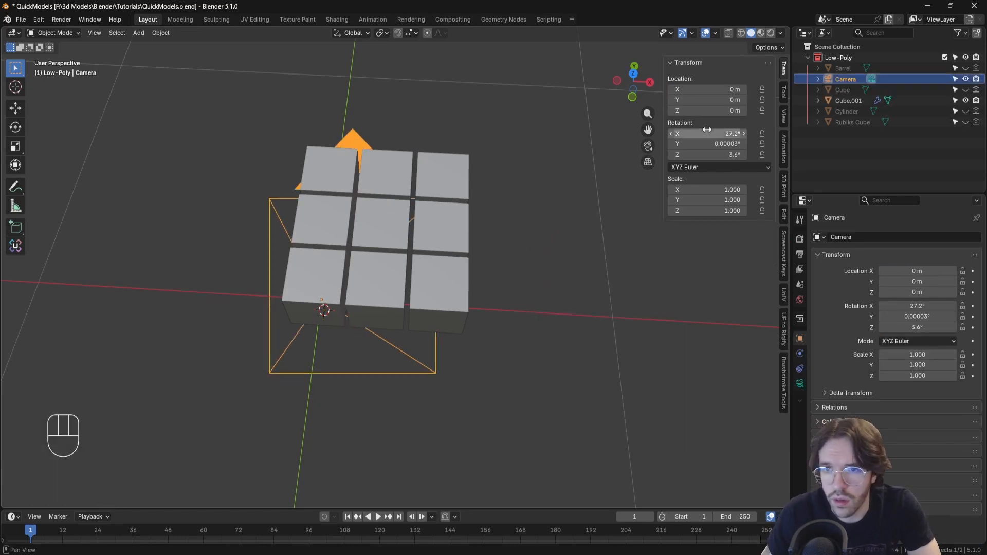
Set the camera's rotation to 0 on all axes and its Z location to 2.03 m.
{"action": "left_click_drag", "start_coordinate": [707, 133], "coordinate": [707, 154]}
{"action": "type", "text": "0"}
{"action": "key", "text": "Return"}
{"action": "left_click_drag", "start_coordinate": [710, 110], "coordinate": [748, 110]}
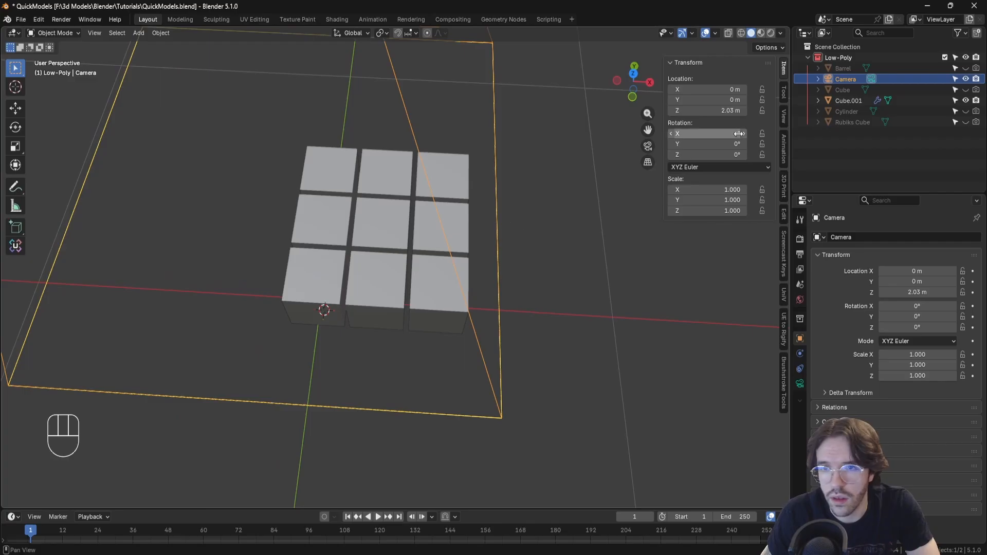
Apply the Array modifiers on the cube grid.
{"action": "middle_click_drag", "start_coordinate": [394, 234], "coordinate": [417, 358], "text": "shift"}
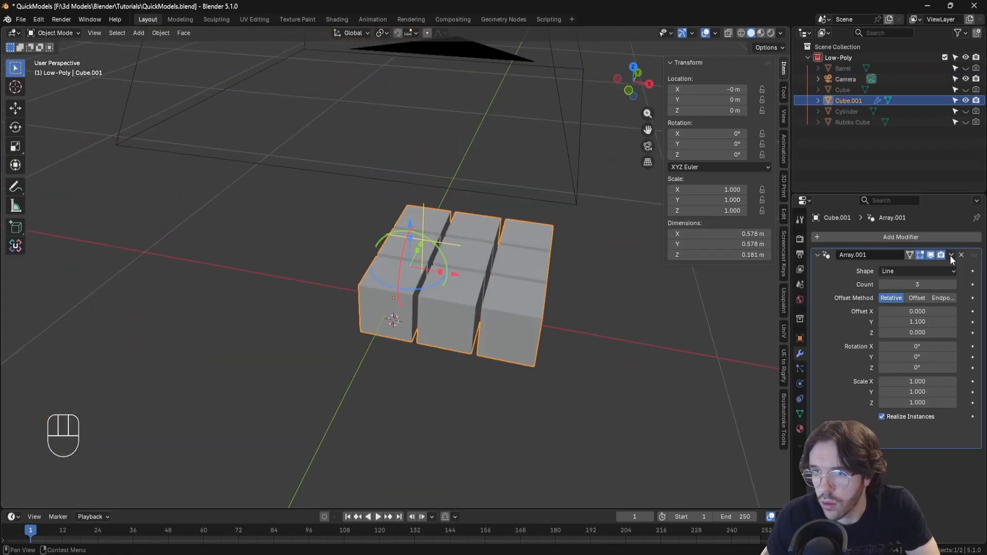
{"action": "left_click", "coordinate": [950, 255]}
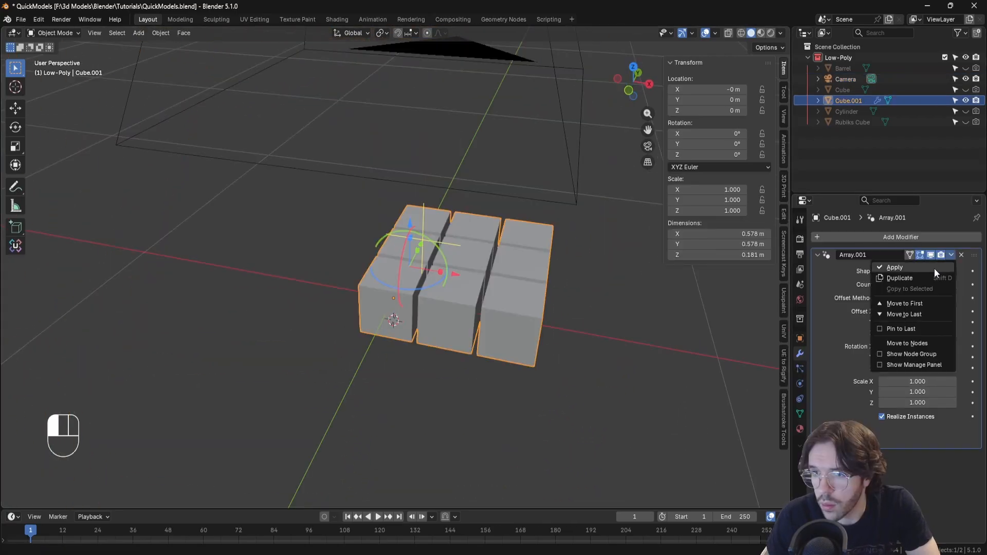
{"action": "left_click", "coordinate": [934, 269]}
Center the cube grid on the world origin with Set Origin, Geometry to Origin.
{"action": "middle_click_drag", "start_coordinate": [514, 278], "coordinate": [234, 94]}
{"action": "left_click", "coordinate": [156, 33]}
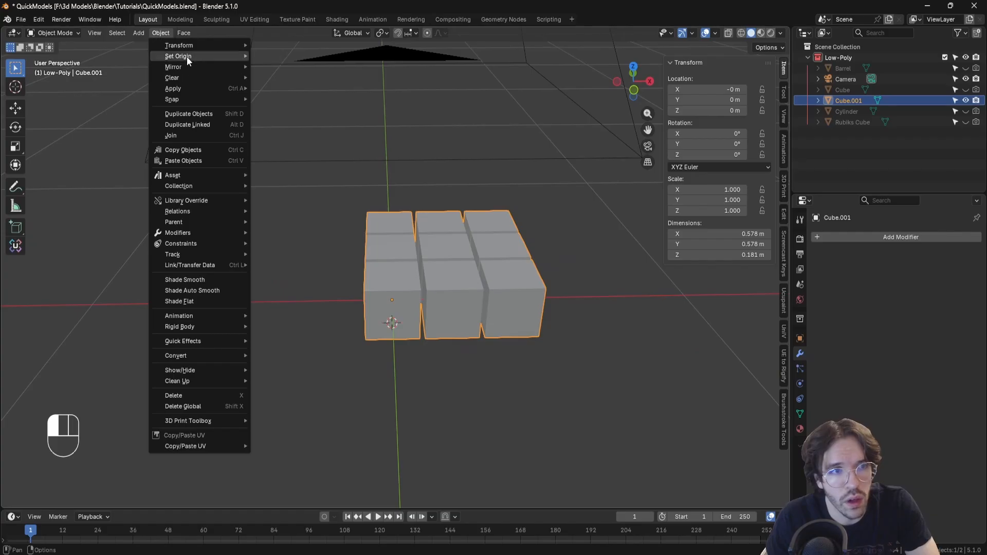
{"action": "mouse_move", "coordinate": [187, 57]}
{"action": "left_click", "coordinate": [286, 59]}
{"action": "middle_click_drag", "start_coordinate": [378, 184], "coordinate": [569, 224]}
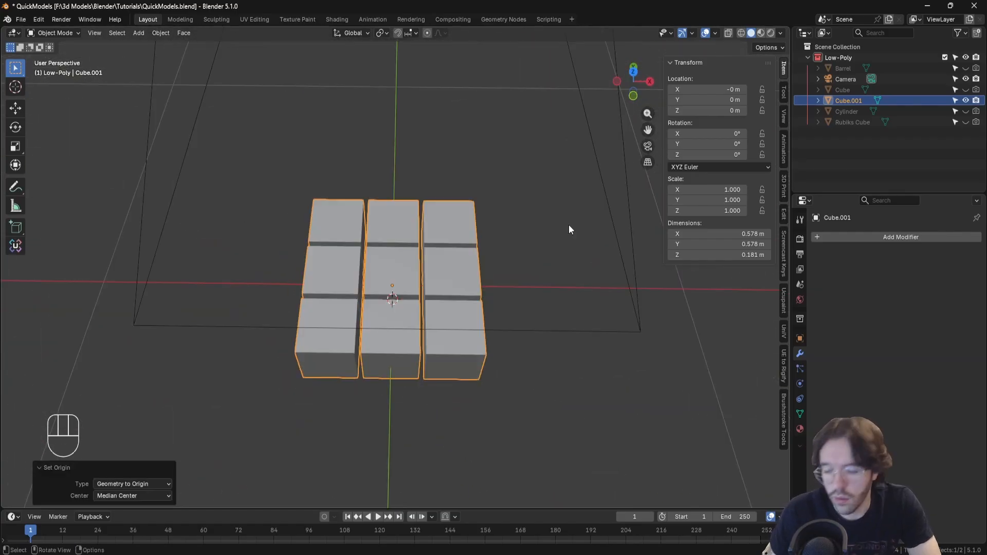
View the cube grid through the camera in rendered viewport shading.
{"action": "key", "text": "KP_0"}
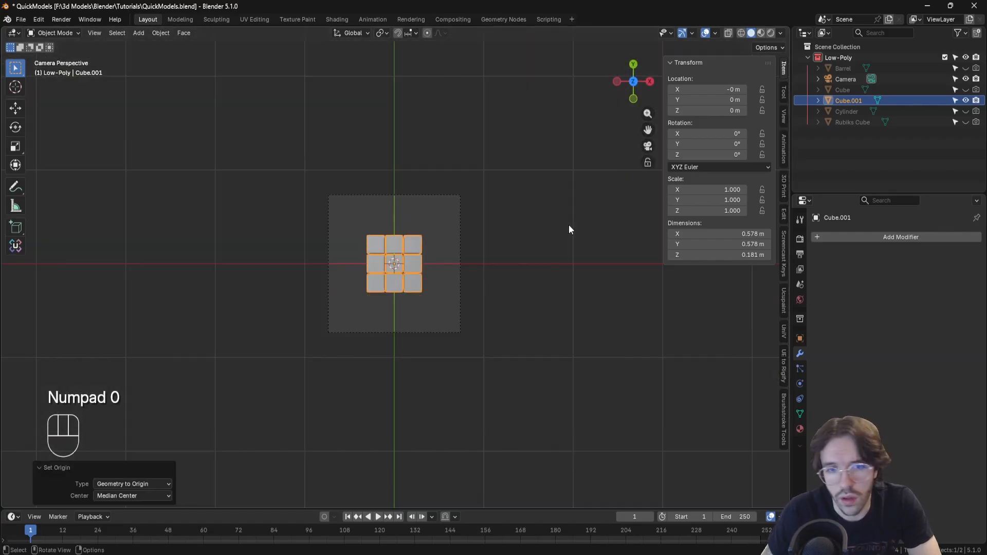
{"action": "left_click", "coordinate": [770, 33]}
{"action": "scroll", "coordinate": [380, 367], "scroll_direction": "up", "scroll_amount": 5}
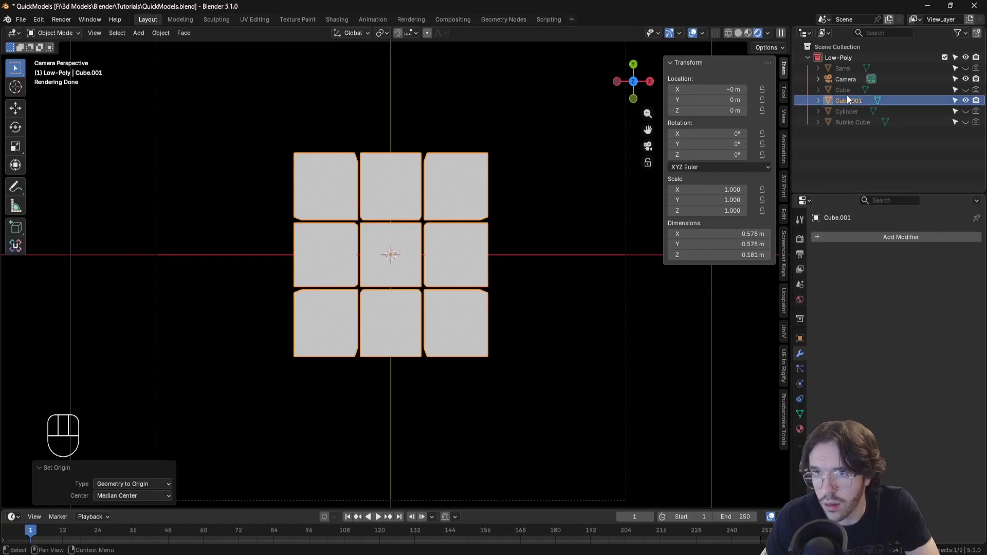
Change the camera lens type to Orthographic and set its orthographic scale to 0.610 to frame the grid.
{"action": "left_click", "coordinate": [846, 79]}
{"action": "left_click", "coordinate": [800, 384]}
{"action": "left_click", "coordinate": [895, 271]}
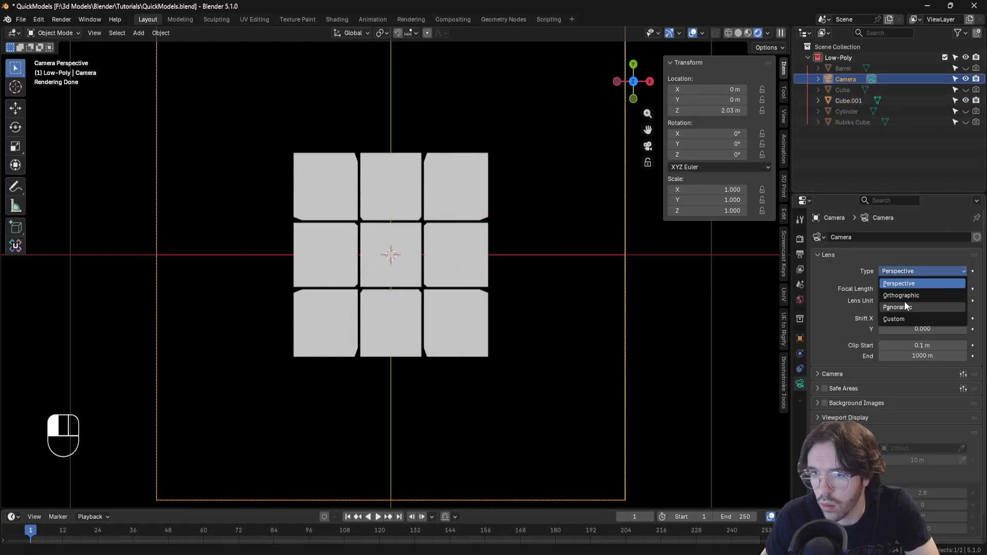
{"action": "left_click", "coordinate": [903, 297]}
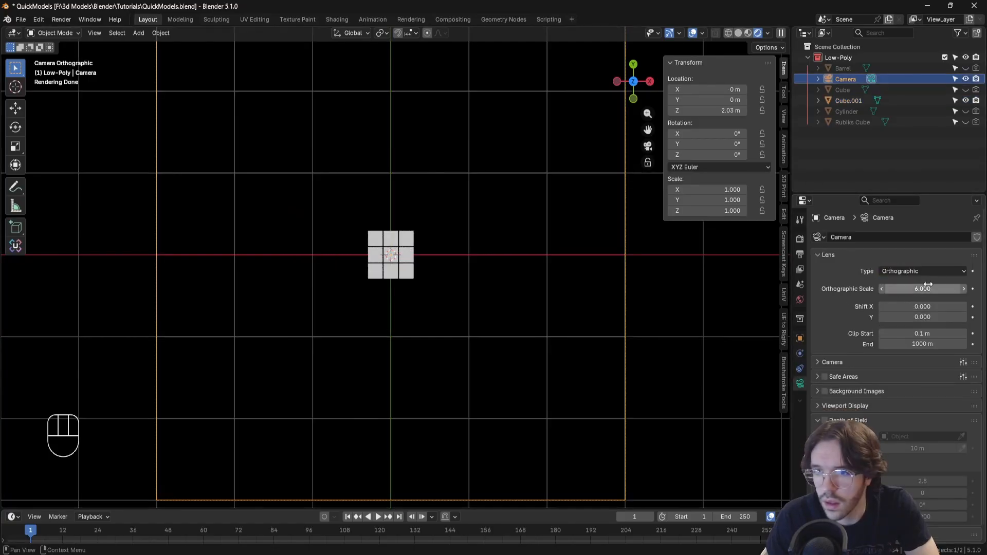
{"action": "left_click_drag", "start_coordinate": [923, 288], "coordinate": [805, 289]}
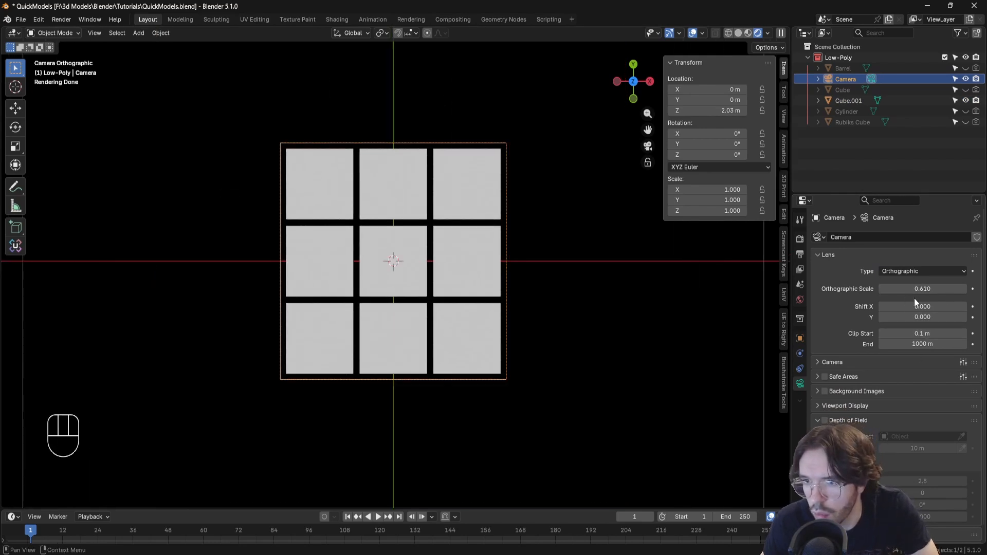
Check the output resolution and render the cube grid through the camera, bringing up the render result.
{"action": "left_click", "coordinate": [801, 239]}
{"action": "left_click", "coordinate": [800, 254]}
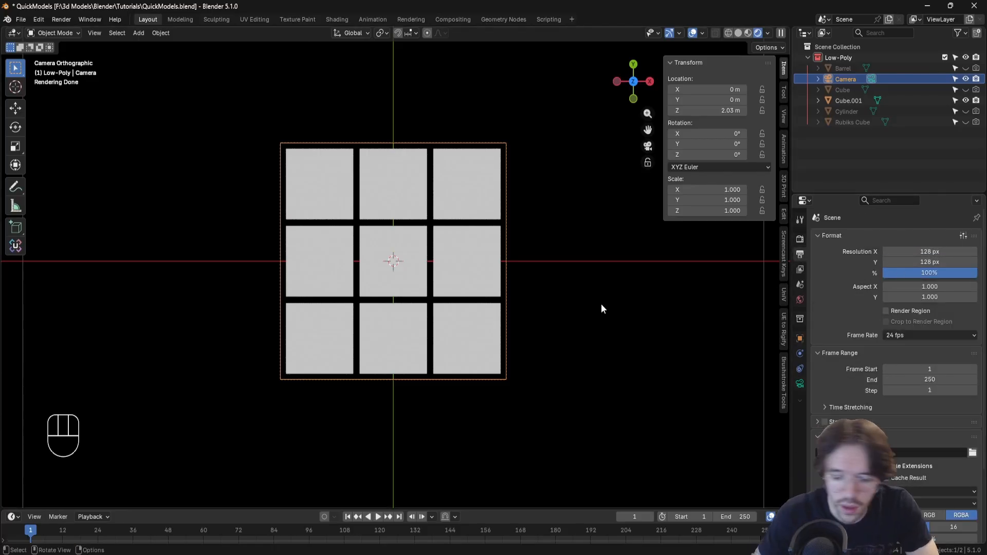
{"action": "key", "text": "F12"}
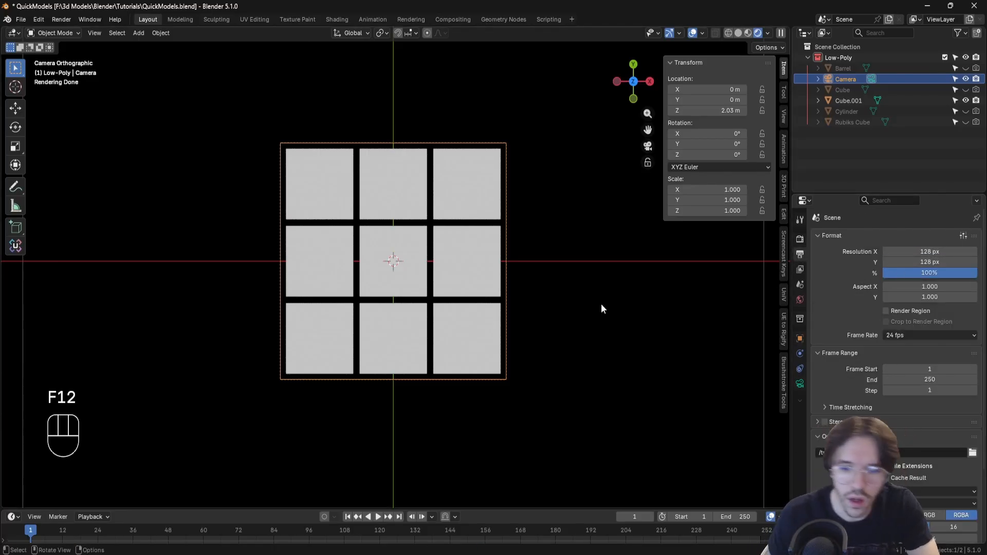
{"action": "left_click", "coordinate": [399, 21]}
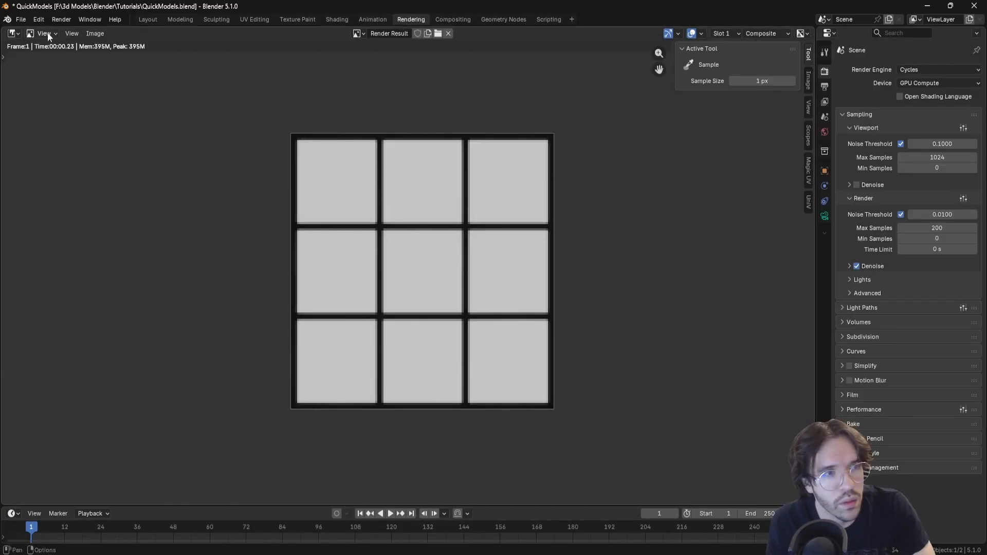
Save the rendered image as CubeBrush.png in the Tutorials folder, overwriting the existing file.
{"action": "left_click", "coordinate": [96, 34]}
{"action": "left_click", "coordinate": [109, 121]}
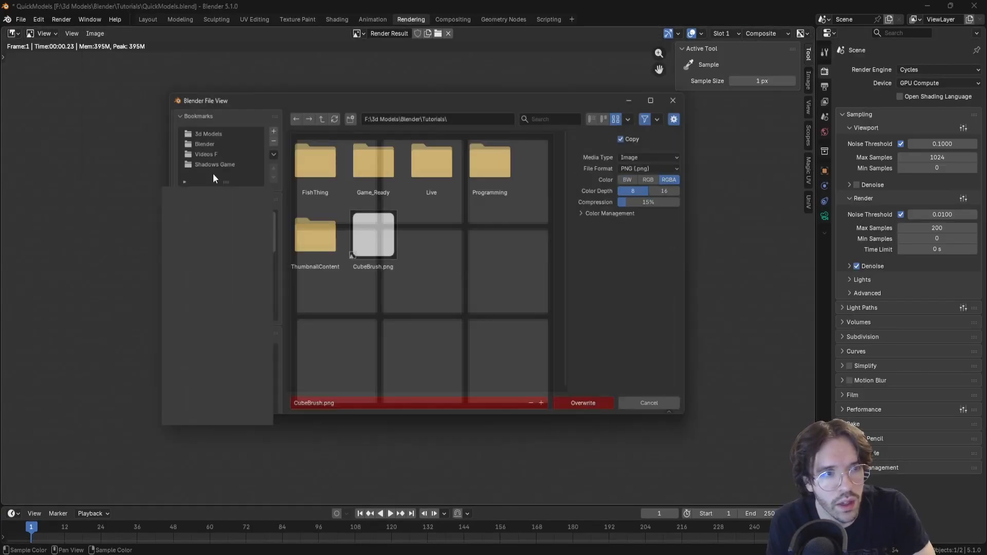
{"action": "left_click", "coordinate": [616, 413]}
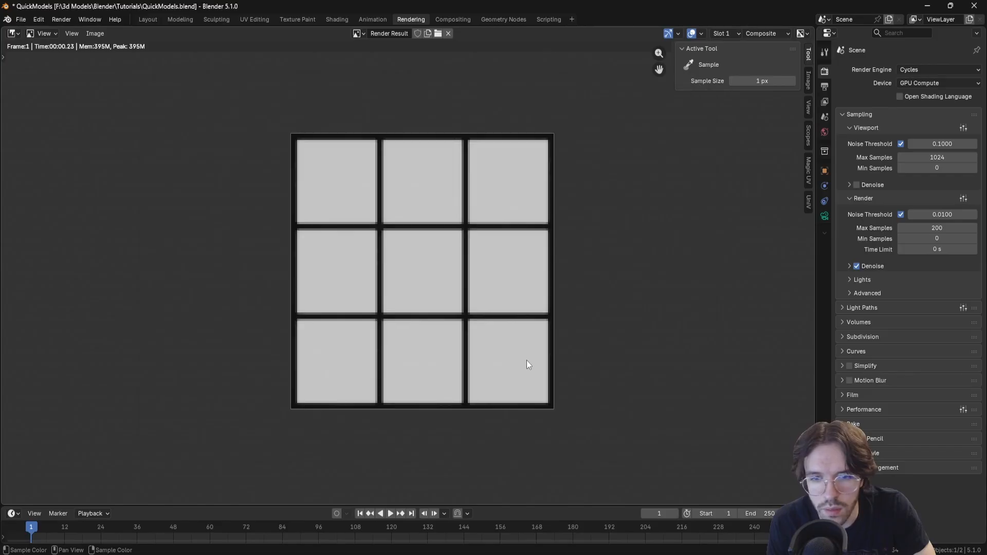
Return to the Layout workspace and delete the camera and the cube grid.
{"action": "left_click", "coordinate": [148, 20]}
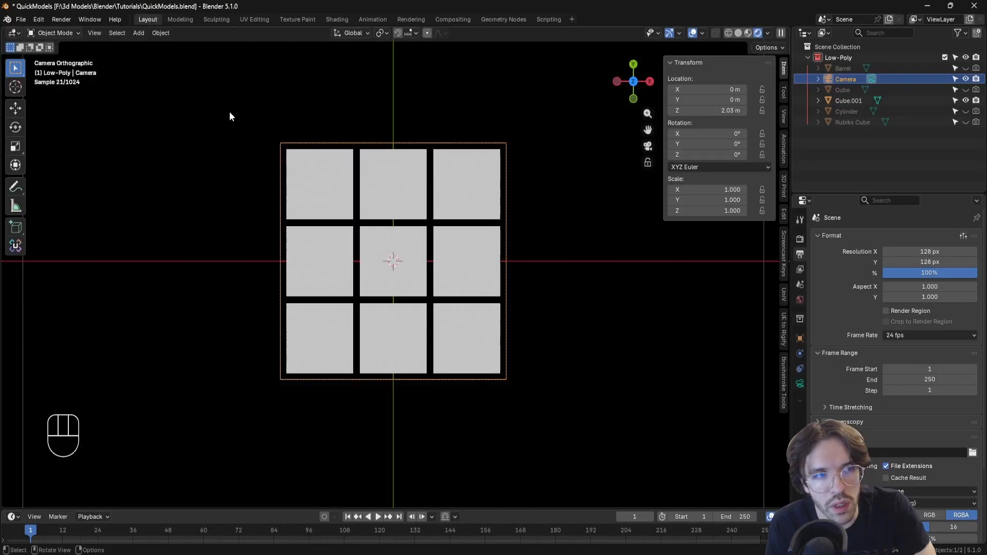
{"action": "middle_click_drag", "start_coordinate": [229, 112], "coordinate": [310, 98]}
{"action": "key", "text": "Delete"}
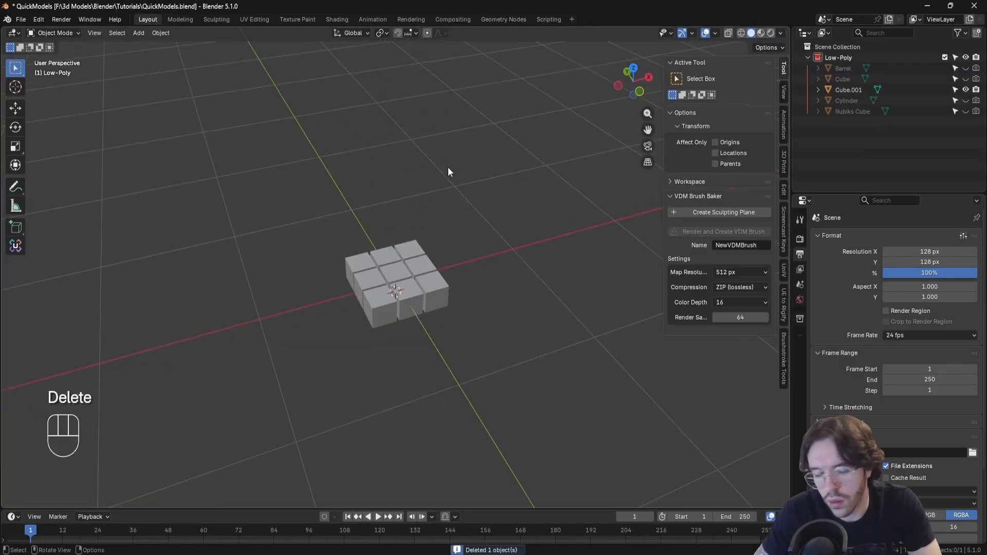
{"action": "middle_click_drag", "start_coordinate": [366, 260], "coordinate": [397, 248], "text": "shift"}
{"action": "left_click", "coordinate": [397, 248]}
{"action": "key", "text": "Delete"}
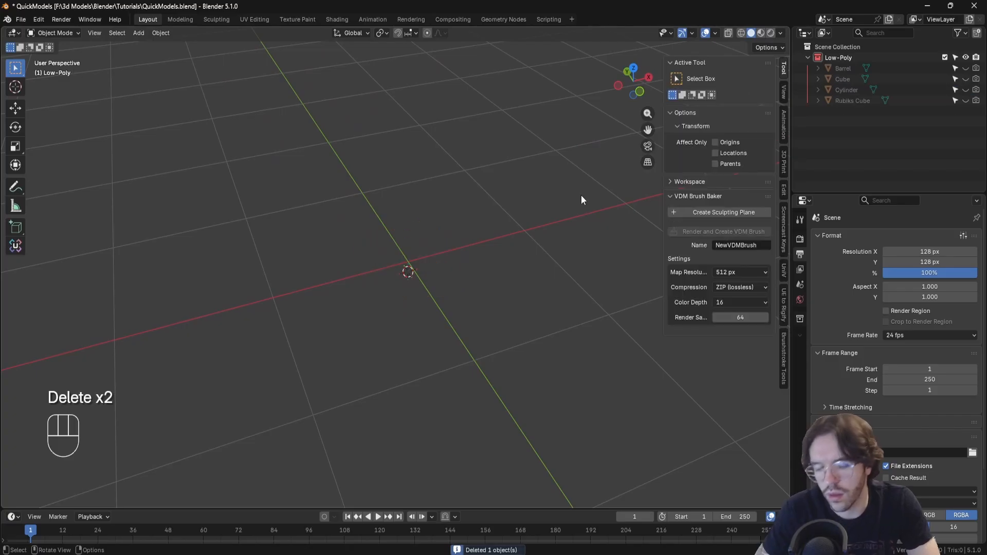
Unhide the original Cube object in the viewport and select it.
{"action": "left_click", "coordinate": [965, 79]}
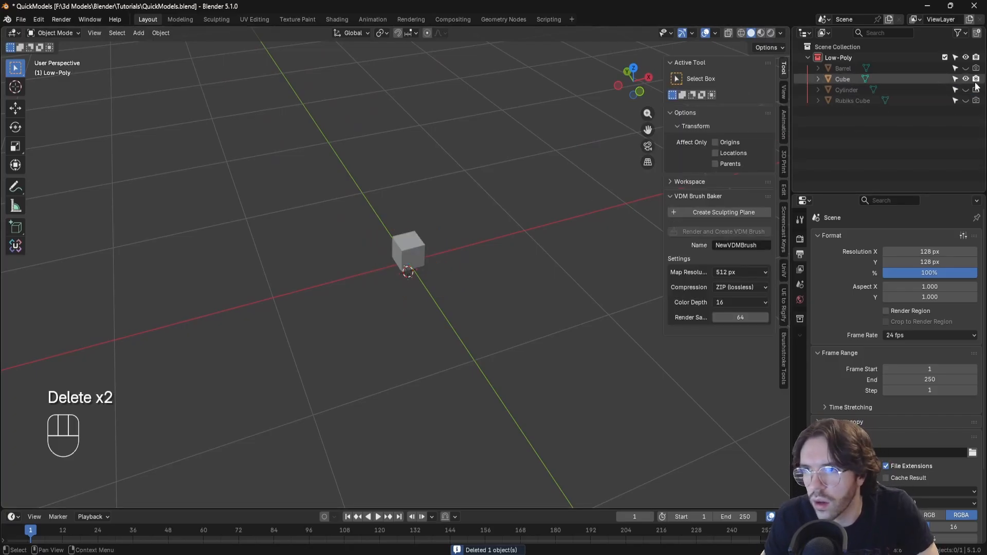
{"action": "scroll", "coordinate": [410, 254], "scroll_direction": "up", "scroll_amount": 5}
{"action": "left_click", "coordinate": [409, 260]}
{"action": "scroll", "coordinate": [393, 300], "scroll_direction": "left", "scroll_amount": 3, "text": "shift"}
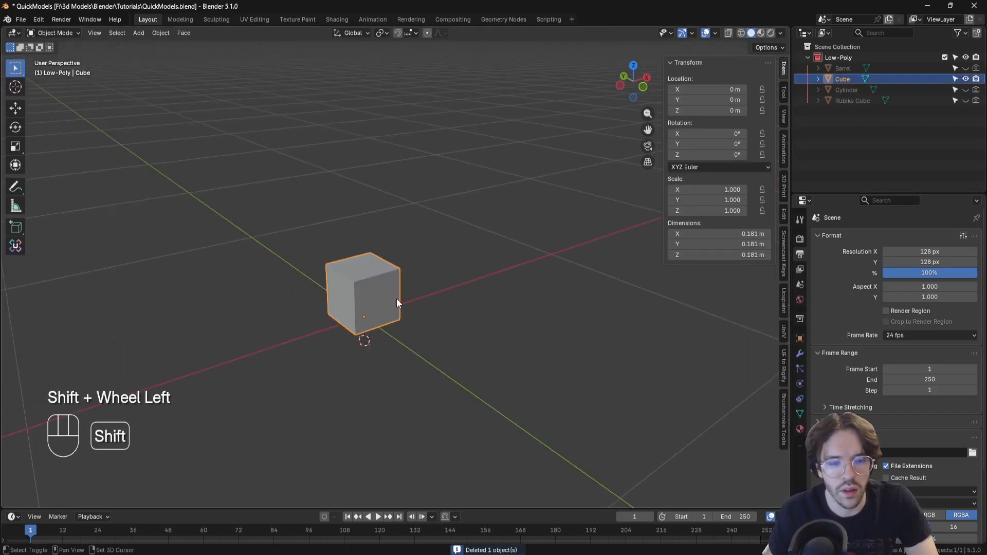
{"action": "key", "text": "shift+s"}
In the Texture Paint workspace, run Quick Ucupaint Node Setup on the cube with the tree name Rubiks Cube Simple.
{"action": "left_click", "coordinate": [298, 19]}
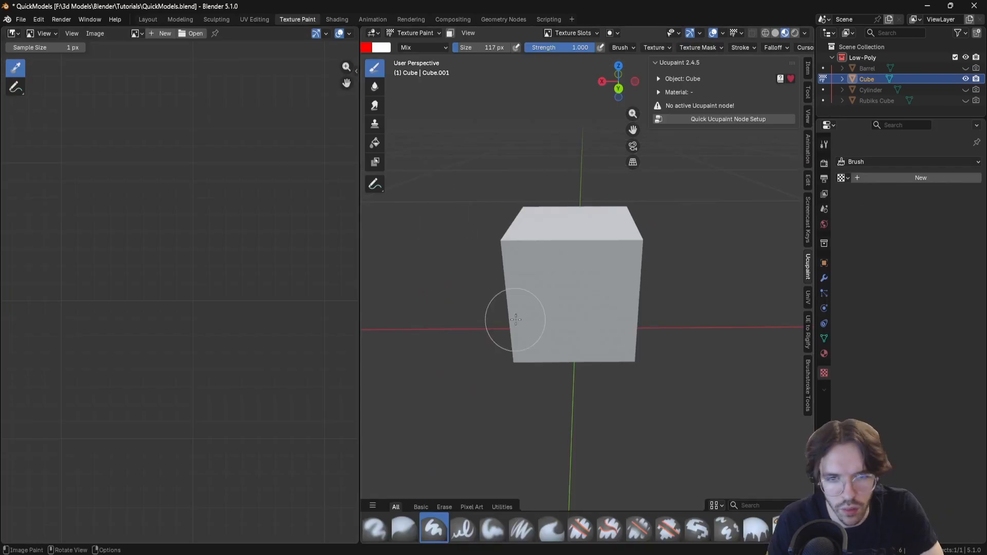
{"action": "scroll", "coordinate": [524, 287], "scroll_direction": "up", "scroll_amount": 3}
{"action": "middle_click_drag", "start_coordinate": [525, 287], "coordinate": [514, 247]}
{"action": "left_click", "coordinate": [723, 122]}
{"action": "type", "text": "Rubiks Cusb"}
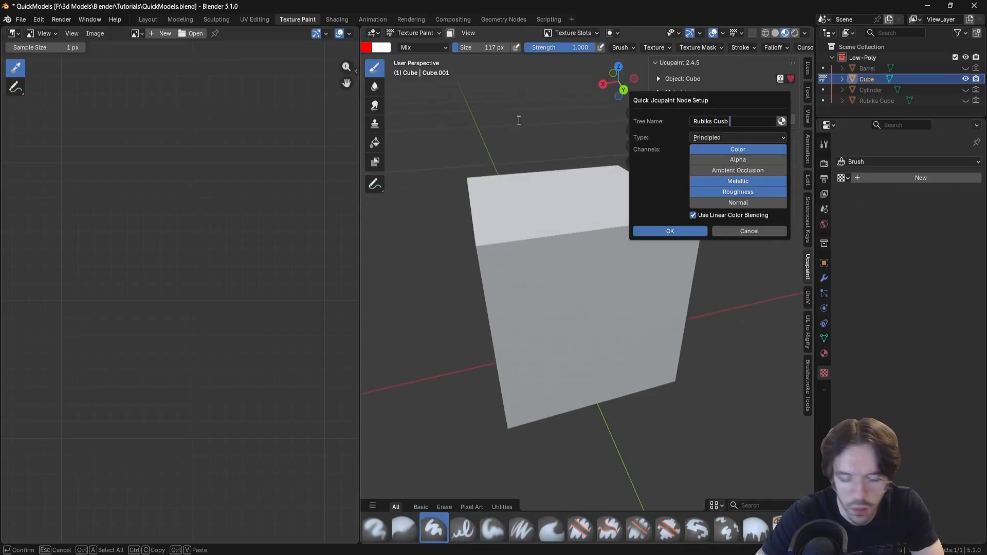
{"action": "type", "text": "im"}
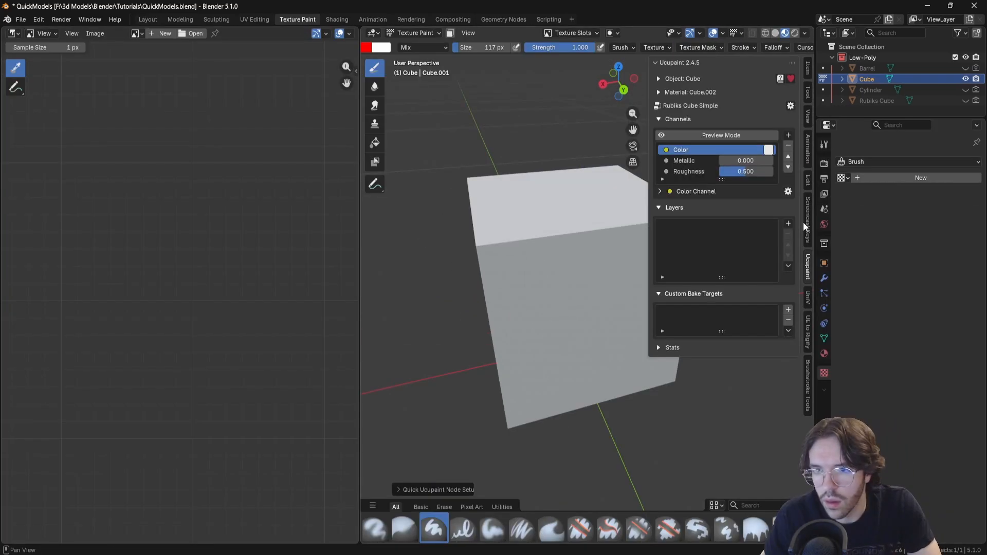
Add a Solid Color layer named Base with a near-black color.
{"action": "left_click", "coordinate": [788, 224]}
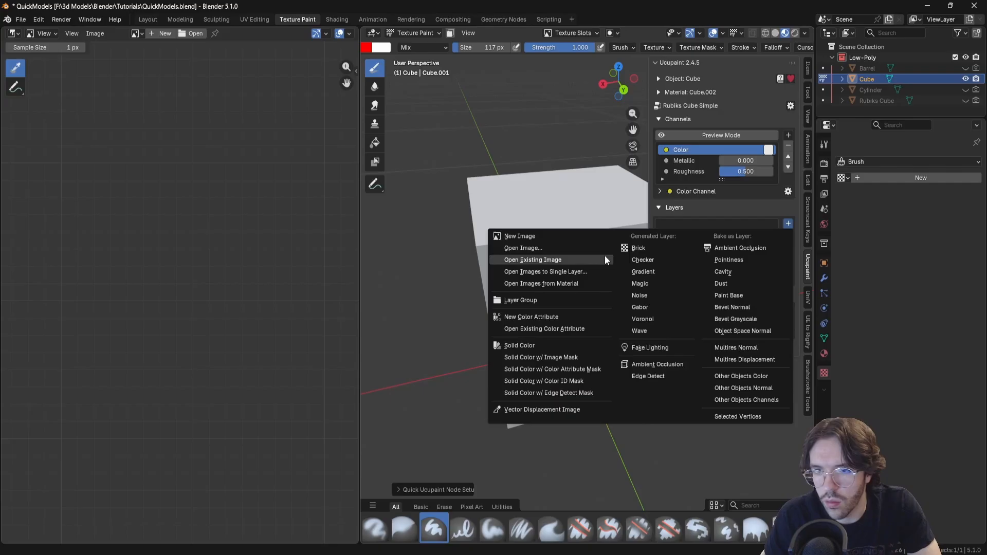
{"action": "left_click", "coordinate": [523, 344]}
{"action": "left_click", "coordinate": [566, 352]}
{"action": "type", "text": "Bas"}
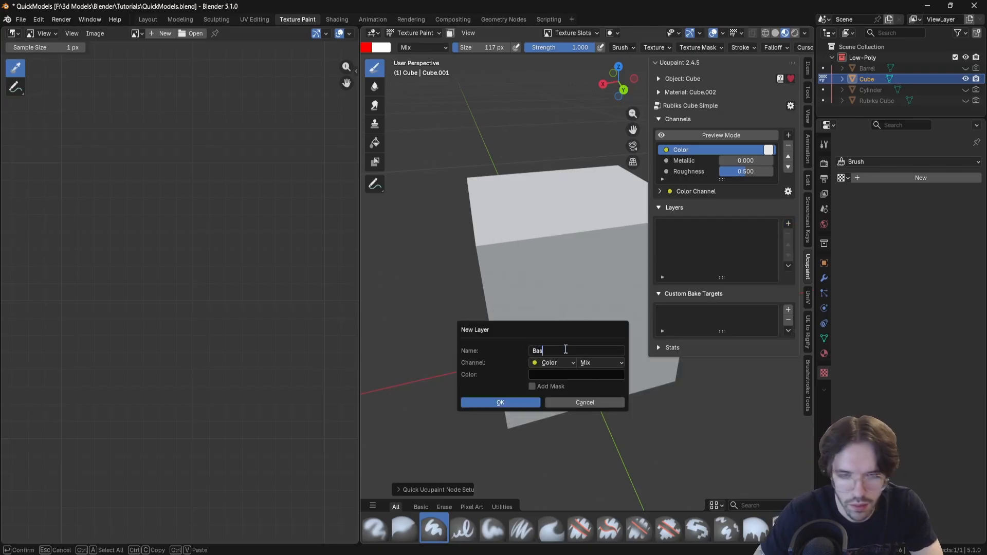
{"action": "type", "text": "e"}
{"action": "key", "text": "Return"}
{"action": "left_click", "coordinate": [541, 375]}
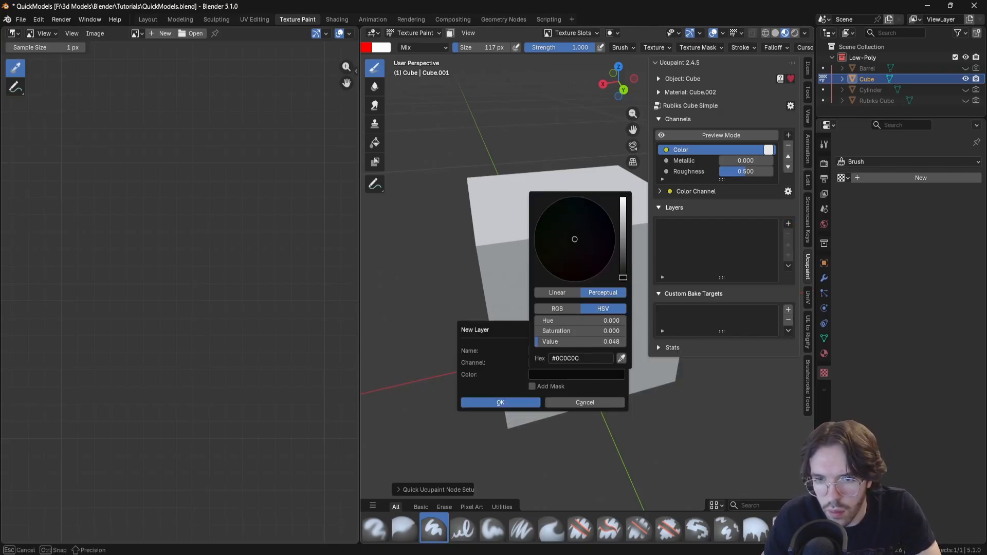
{"action": "left_click", "coordinate": [502, 403]}
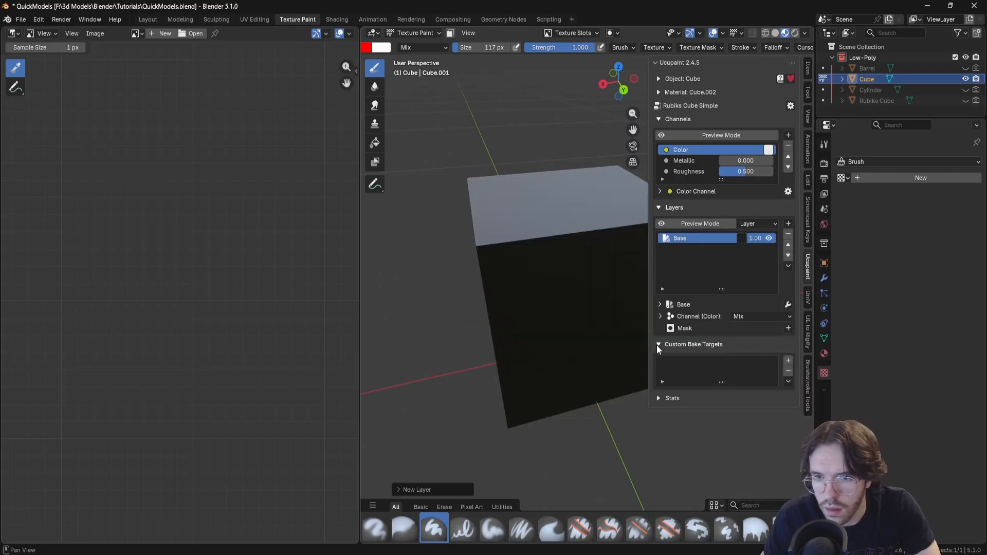
Give the Base layer custom channel values of 0.000 for Metallic and 0.241 for Roughness.
{"action": "left_click", "coordinate": [660, 317]}
{"action": "left_click", "coordinate": [749, 343]}
{"action": "left_click", "coordinate": [760, 372]}
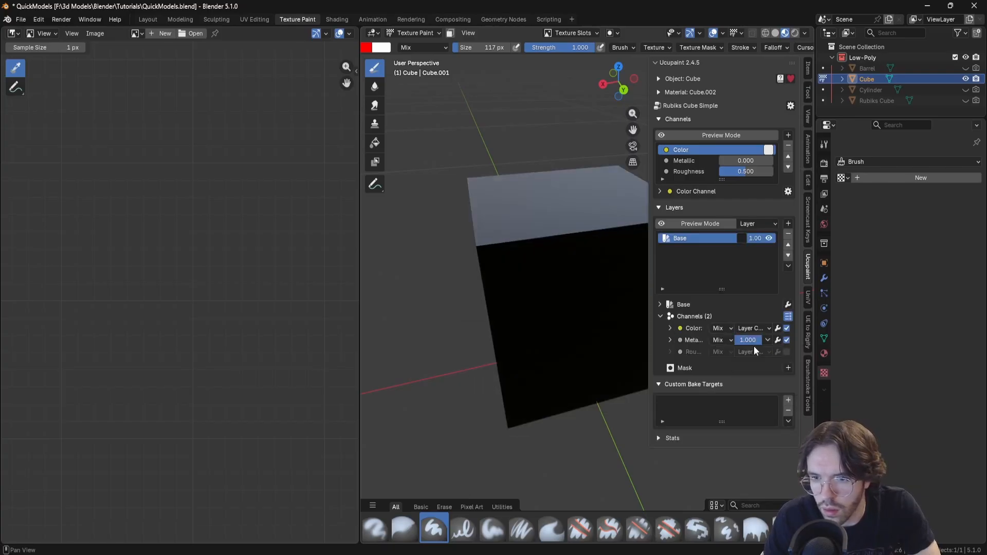
{"action": "left_click", "coordinate": [739, 352]}
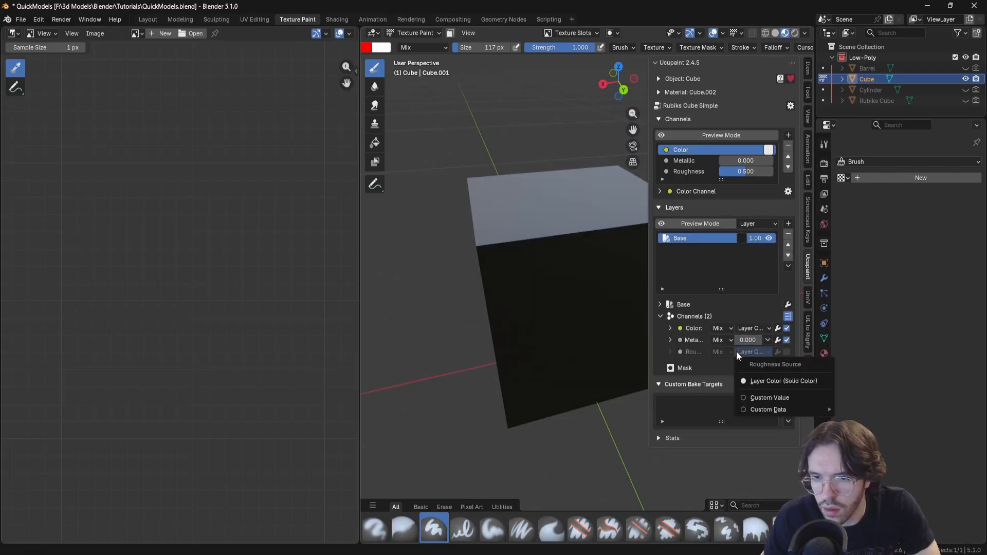
{"action": "left_click", "coordinate": [767, 394]}
{"action": "left_click_drag", "start_coordinate": [748, 353], "coordinate": [756, 353]}
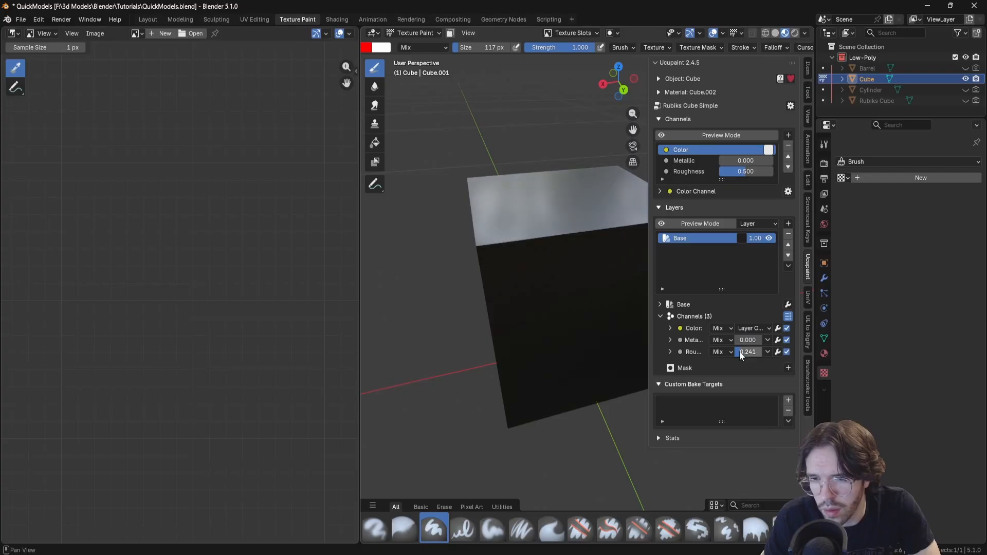
Add a new 256 by 256 image layer for the Color channel above the Base layer.
{"action": "left_click", "coordinate": [789, 223]}
{"action": "left_click", "coordinate": [533, 236]}
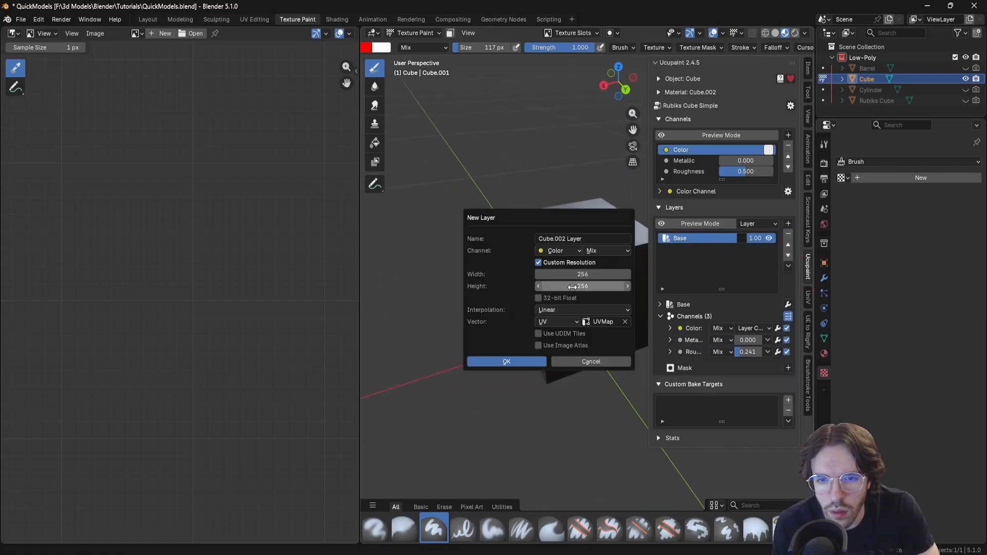
{"action": "left_click", "coordinate": [521, 361]}
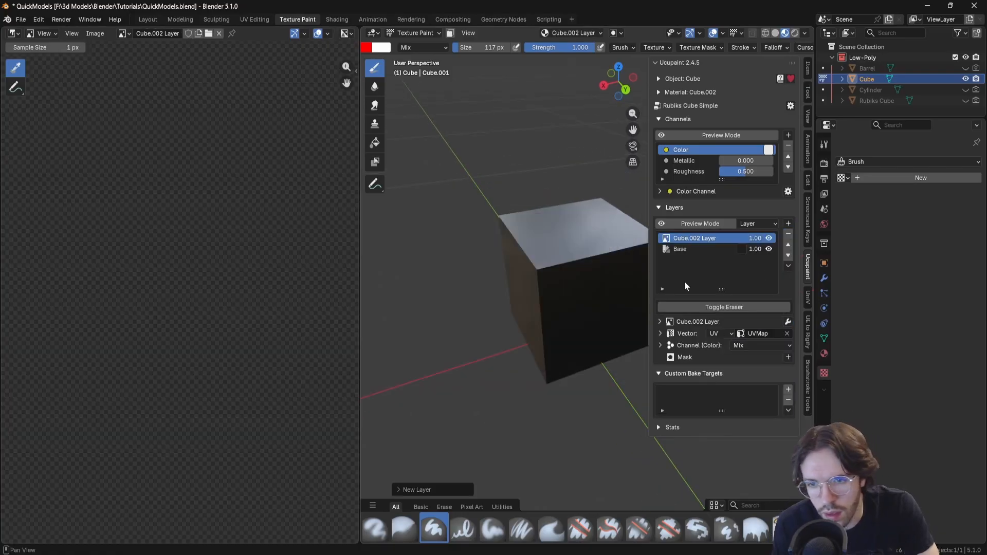
Switch the image editor to Paint mode and create a new texture for the brush's texture mask.
{"action": "left_click", "coordinate": [47, 33]}
{"action": "left_click", "coordinate": [50, 74]}
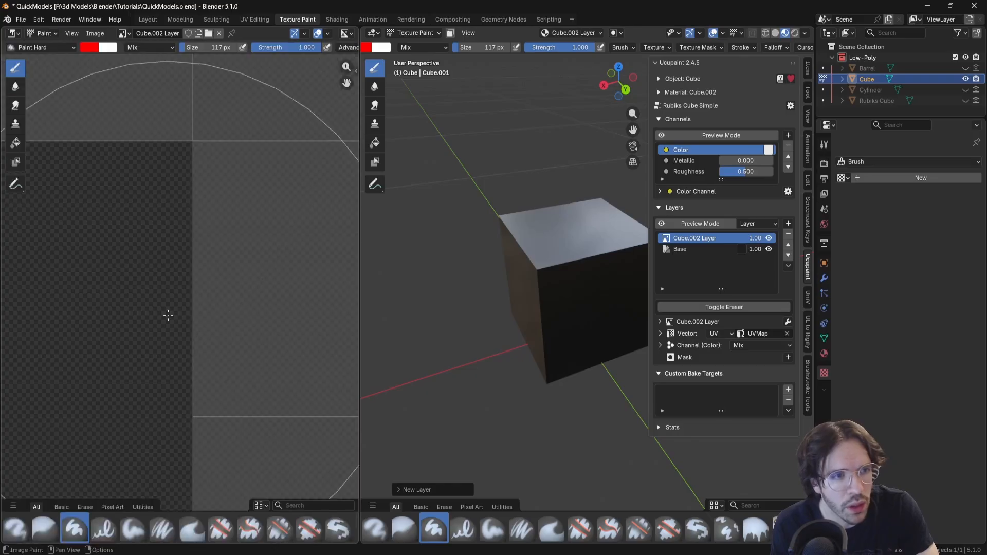
{"action": "scroll", "coordinate": [184, 271], "scroll_direction": "down", "scroll_amount": 4}
{"action": "middle_click_drag", "start_coordinate": [185, 271], "coordinate": [200, 351]}
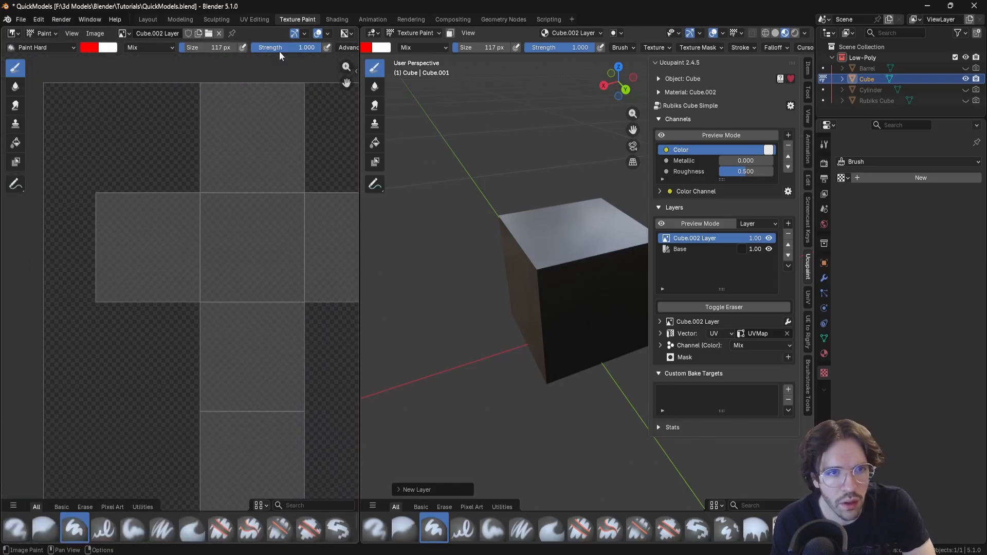
{"action": "scroll", "coordinate": [131, 47], "scroll_direction": "down", "scroll_amount": 3}
{"action": "left_click", "coordinate": [299, 49]}
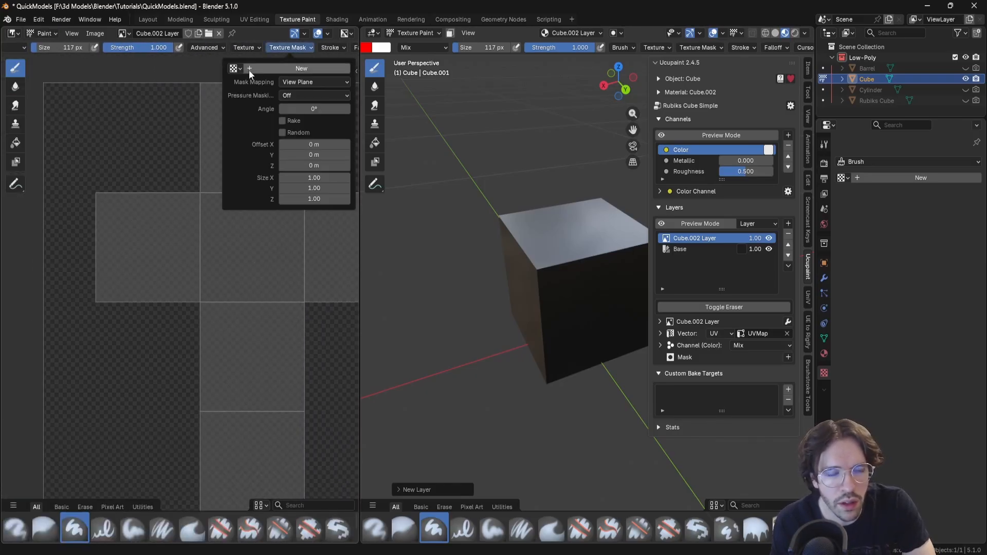
{"action": "left_click", "coordinate": [268, 67]}
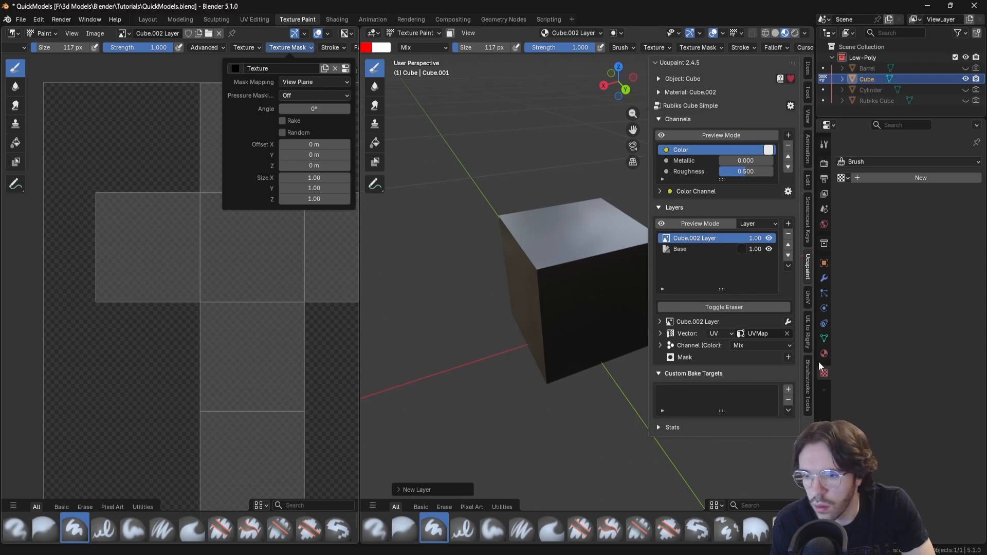
Select the new brush texture in the texture properties and load CubeBrush.png as its image.
{"action": "left_click", "coordinate": [844, 178]}
{"action": "left_click", "coordinate": [560, 195]}
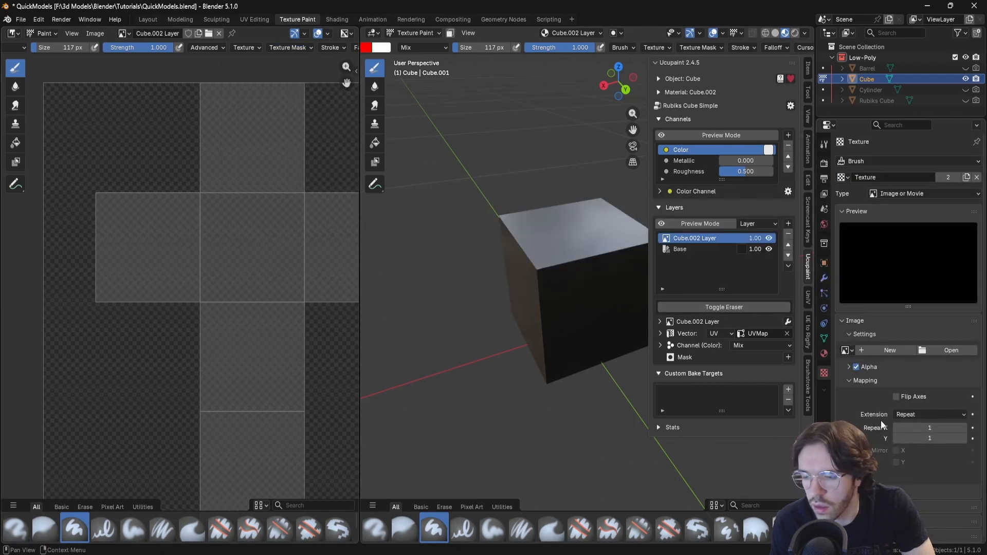
{"action": "left_click", "coordinate": [941, 353]}
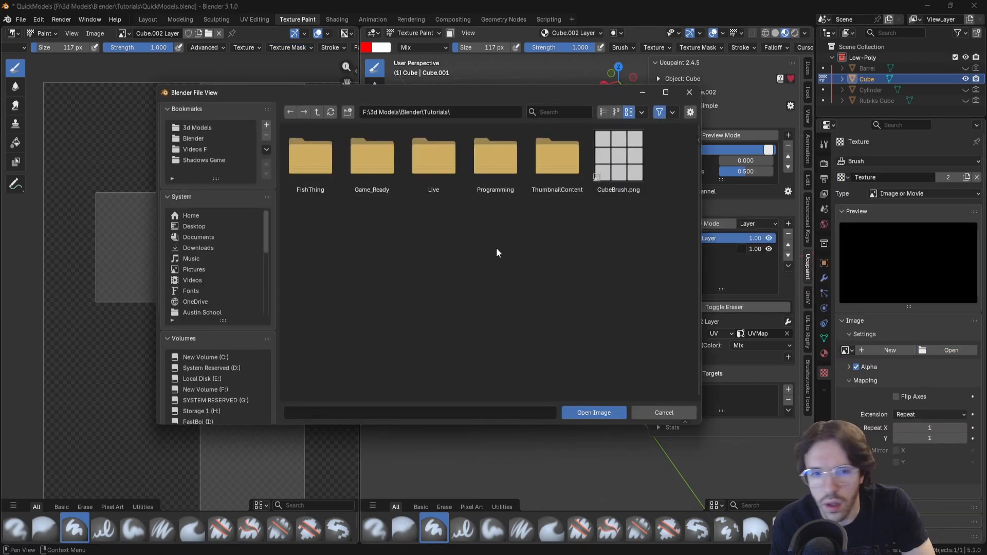
{"action": "left_click", "coordinate": [594, 413]}
Set the mask mapping to Stencil, then scale and move the grid stencil to fit the left arm of the UV cross.
{"action": "left_click", "coordinate": [291, 48]}
{"action": "left_click", "coordinate": [314, 81]}
{"action": "left_click", "coordinate": [306, 133]}
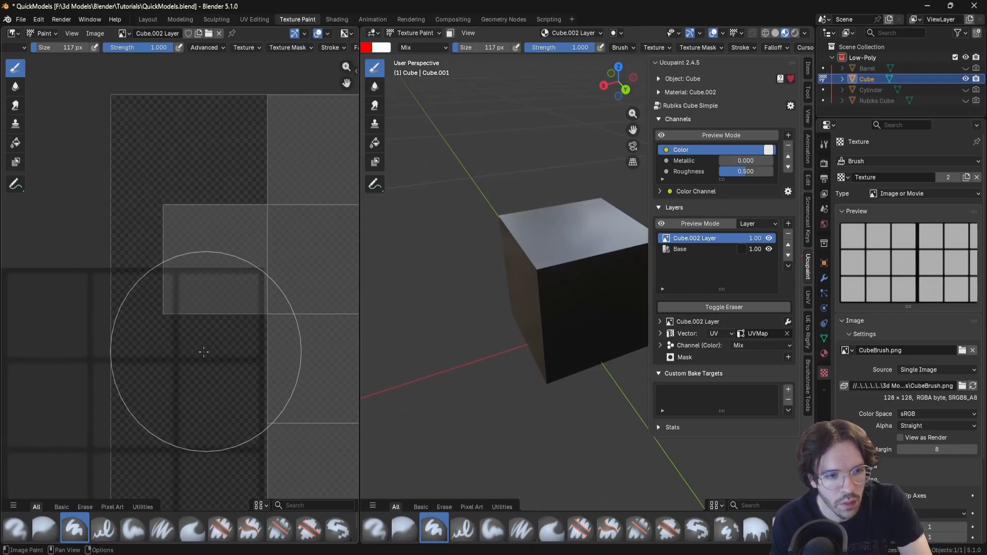
{"action": "mouse_move", "coordinate": [141, 375]}
{"action": "right_mouse_down", "text": "alt"}
{"action": "mouse_move", "coordinate": [231, 283]}
{"action": "mouse_move", "coordinate": [242, 242]}
{"action": "mouse_move", "coordinate": [233, 264]}
{"action": "mouse_move", "coordinate": [269, 309]}
{"action": "mouse_move", "coordinate": [251, 292]}
{"action": "mouse_move", "coordinate": [251, 305]}
{"action": "mouse_move", "coordinate": [241, 303]}
{"action": "right_mouse_up", "text": "alt"}
{"action": "mouse_move", "coordinate": [271, 333]}
{"action": "middle_mouse_down"}
{"action": "mouse_move", "coordinate": [181, 317]}
{"action": "mouse_move", "coordinate": [152, 294]}
{"action": "middle_mouse_up"}
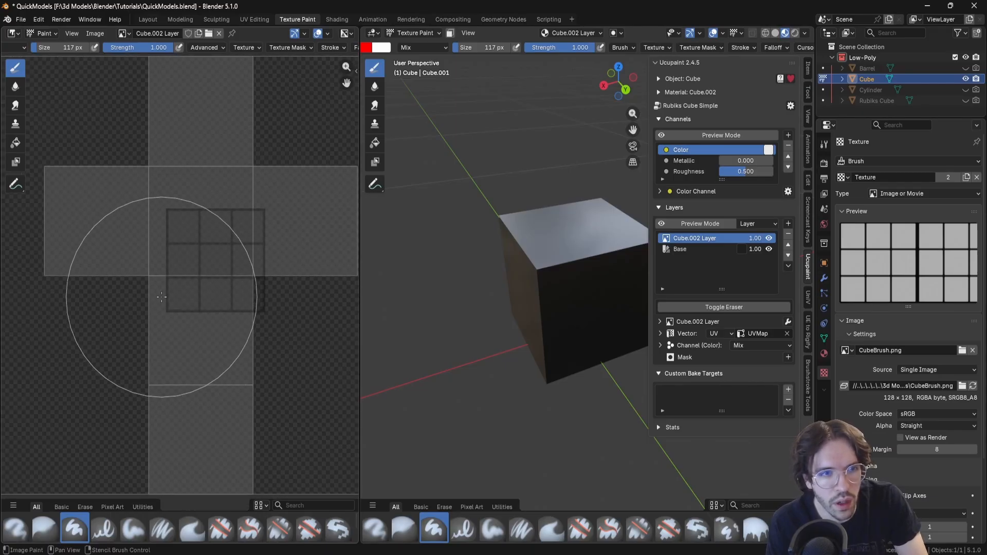
{"action": "scroll", "coordinate": [174, 315], "scroll_direction": "down", "scroll_amount": 2}
{"action": "mouse_move", "coordinate": [258, 300]}
{"action": "right_mouse_down"}
{"action": "mouse_move", "coordinate": [216, 277]}
{"action": "mouse_move", "coordinate": [176, 293]}
{"action": "mouse_move", "coordinate": [131, 258]}
{"action": "right_mouse_up"}
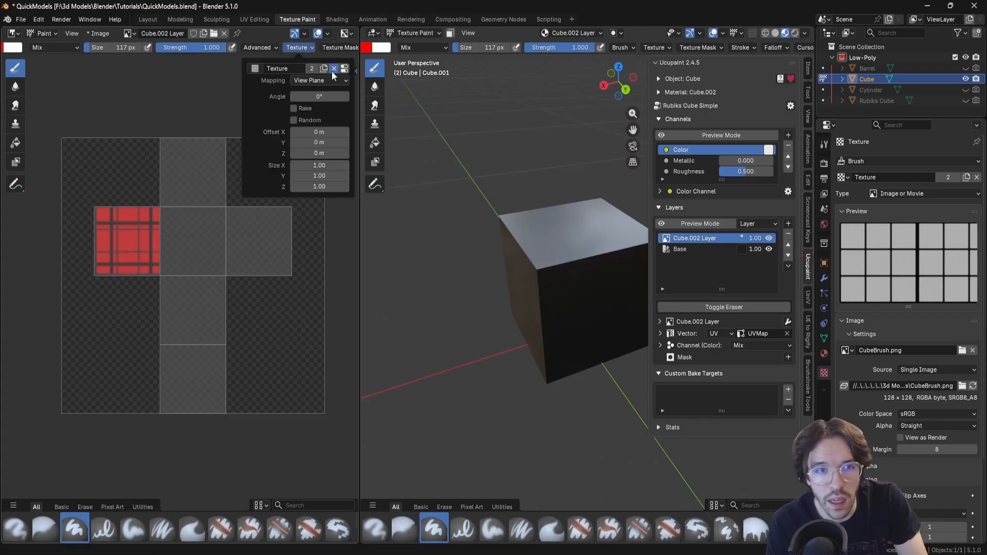
Unlink the grid texture from the brush's own texture slot, keeping it only as the Stencil texture mask.
{"action": "left_click", "coordinate": [331, 71]}
{"action": "left_click", "coordinate": [298, 48]}
{"action": "left_click", "coordinate": [333, 48]}
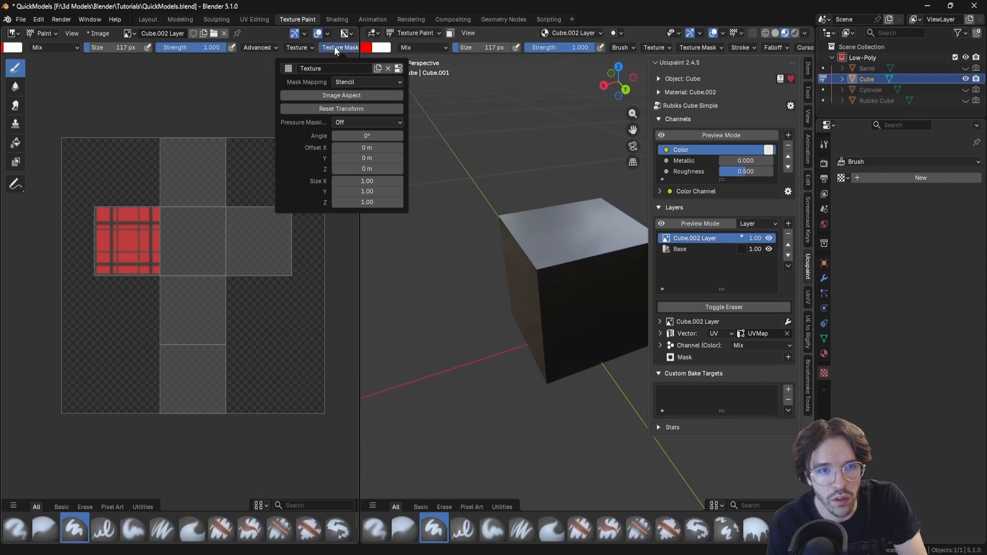
{"action": "left_click", "coordinate": [335, 46]}
Align the grid stencil on the left UV face and paint that face red through it.
{"action": "left_click", "coordinate": [131, 240]}
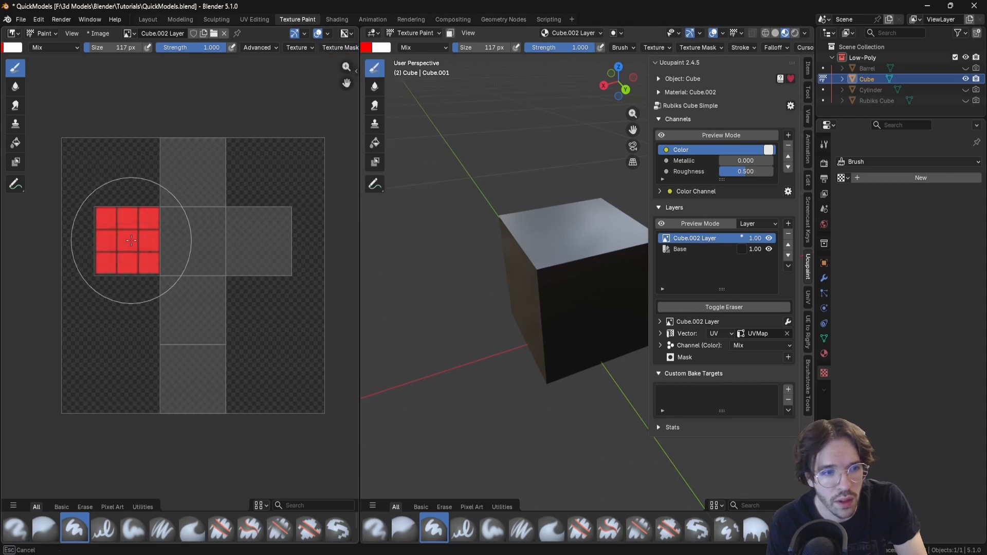
{"action": "right_click_drag", "start_coordinate": [130, 240], "coordinate": [129, 252]}
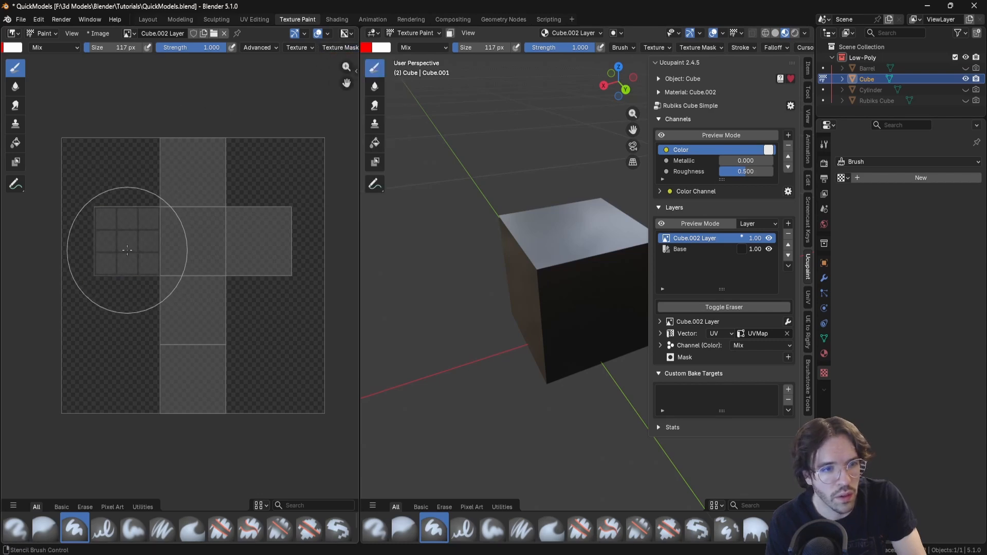
{"action": "left_click", "coordinate": [305, 47]}
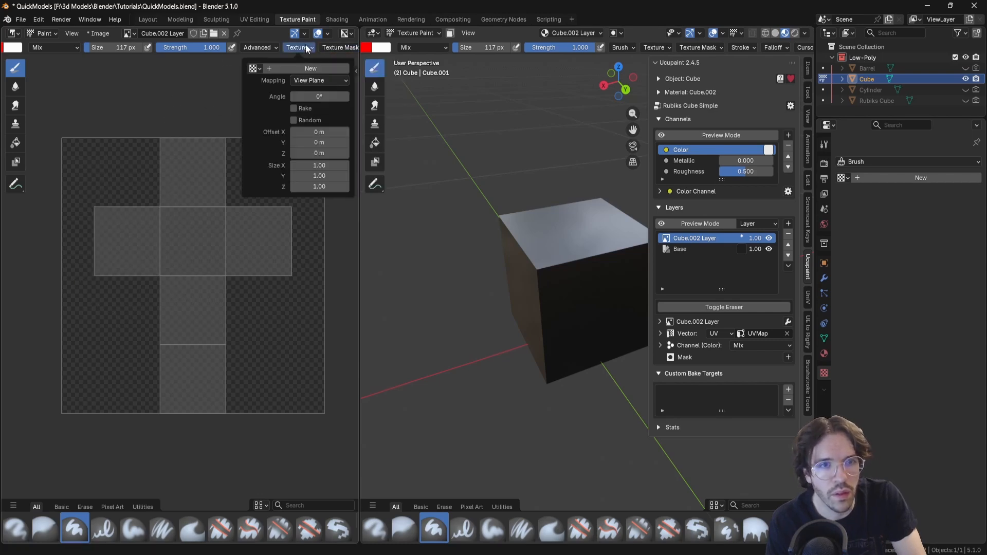
{"action": "left_click", "coordinate": [124, 244]}
Move the stencil onto the centre UV face and paint that face blue.
{"action": "right_click_drag", "start_coordinate": [124, 251], "coordinate": [192, 250]}
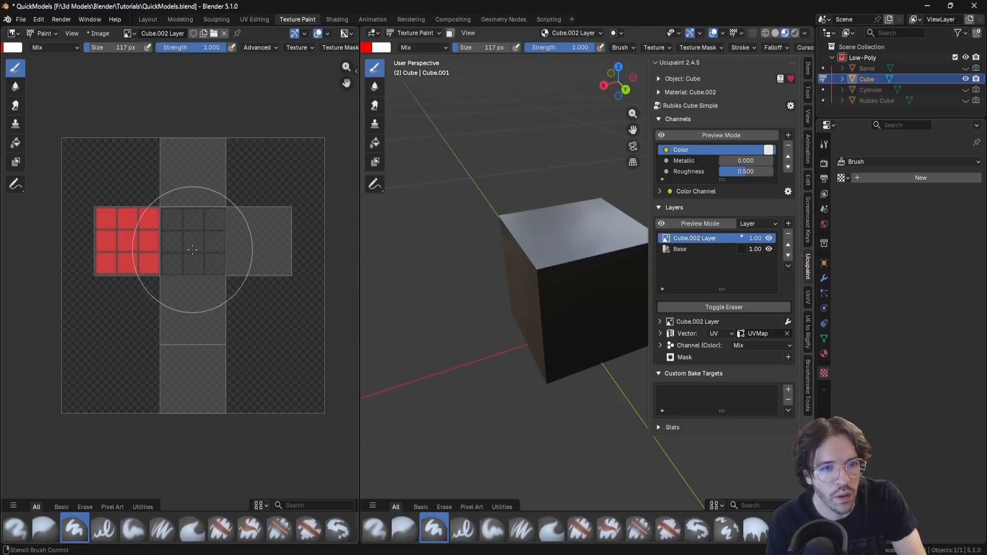
{"action": "scroll", "coordinate": [65, 47], "scroll_direction": "up", "scroll_amount": 3}
{"action": "left_click", "coordinate": [64, 47]}
{"action": "left_click", "coordinate": [134, 76]}
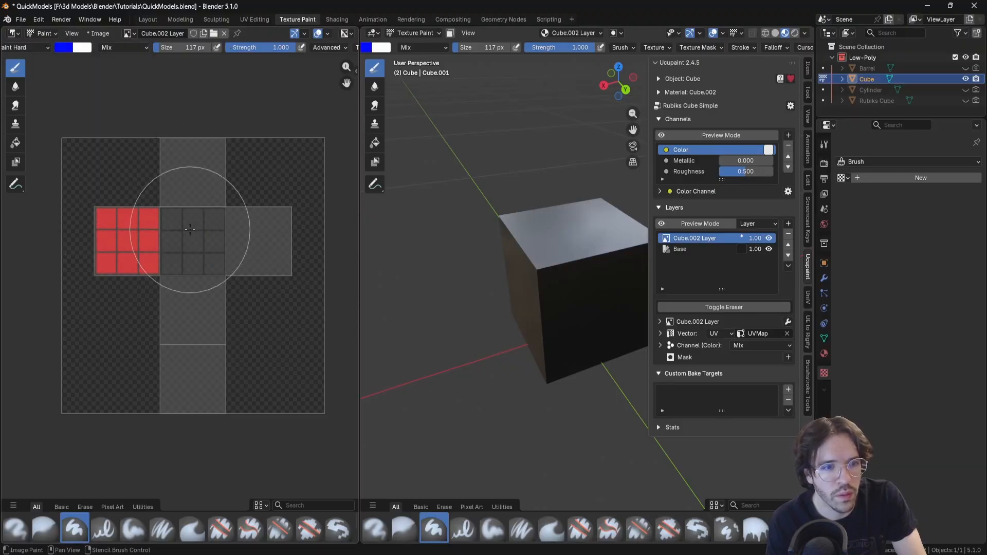
{"action": "left_click", "coordinate": [192, 230]}
Paint the top UV face white and the right UV face orange through the grid stencil.
{"action": "left_click", "coordinate": [67, 48]}
{"action": "left_click", "coordinate": [192, 163], "text": "ctrl"}
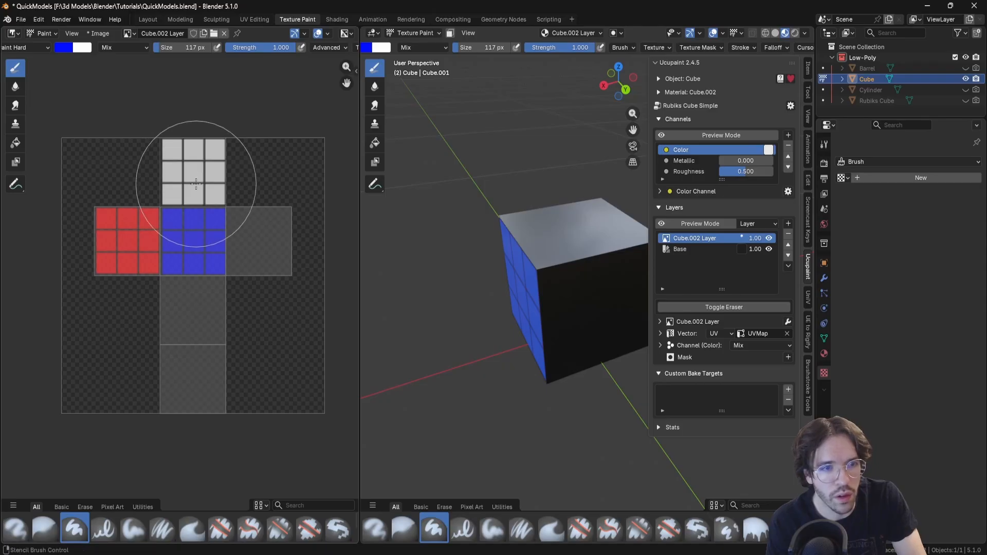
{"action": "left_click", "coordinate": [67, 48]}
{"action": "left_click", "coordinate": [76, 128]}
{"action": "left_click", "coordinate": [265, 246]}
Paint the UV face below the centre green and the lowest UV face yellow through the stencil.
{"action": "mouse_move", "coordinate": [265, 247]}
{"action": "right_mouse_down"}
{"action": "mouse_move", "coordinate": [199, 314]}
{"action": "mouse_move", "coordinate": [198, 385]}
{"action": "right_mouse_up"}
{"action": "left_click", "coordinate": [65, 48]}
{"action": "left_click", "coordinate": [65, 76]}
{"action": "left_click", "coordinate": [197, 315]}
{"action": "left_click", "coordinate": [65, 48]}
{"action": "left_click", "coordinate": [62, 118]}
{"action": "left_click", "coordinate": [195, 382]}
Add a custom bake target with the Blank preset, named Rubiks Cube Simple MRO.
{"action": "mouse_move", "coordinate": [635, 321]}
{"action": "middle_mouse_down"}
{"action": "mouse_move", "coordinate": [619, 283]}
{"action": "mouse_move", "coordinate": [567, 330]}
{"action": "mouse_move", "coordinate": [711, 364]}
{"action": "middle_mouse_up"}
{"action": "left_click", "coordinate": [788, 391]}
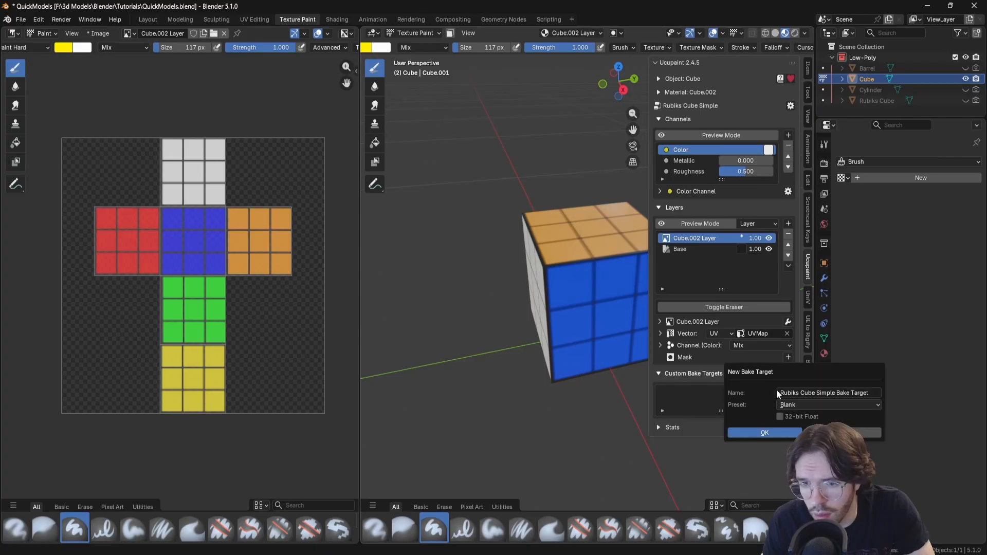
{"action": "left_click", "coordinate": [824, 394]}
{"action": "key", "text": "End"}
{"action": "key", "text": "BackSpace"}
{"action": "key", "text": "BackSpace"}
{"action": "key", "text": "BackSpace"}
{"action": "key", "text": "BackSpace"}
{"action": "key", "text": "BackSpace"}
{"action": "key", "text": "BackSpace"}
{"action": "key", "text": "BackSpace"}
{"action": "key", "text": "BackSpace"}
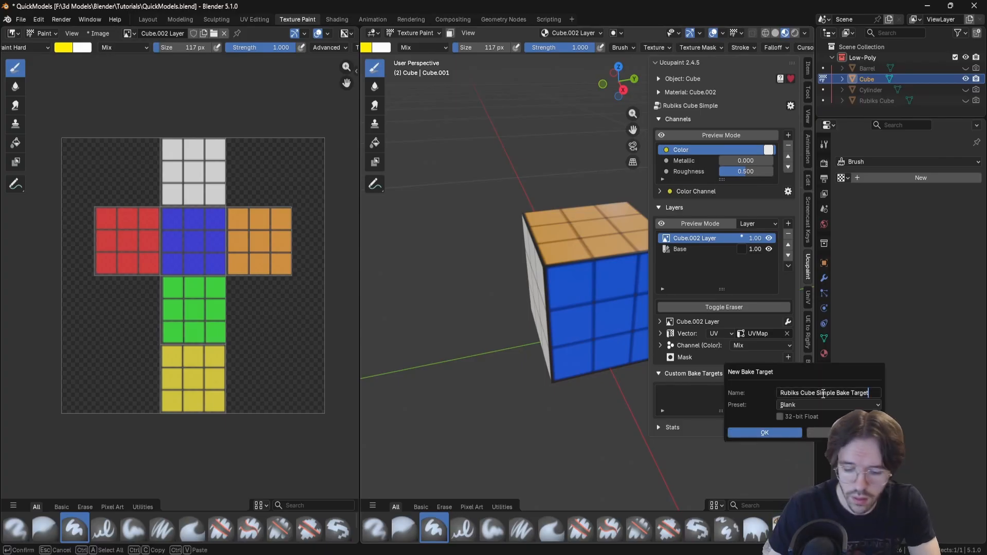
{"action": "type", "text": "MRO"}
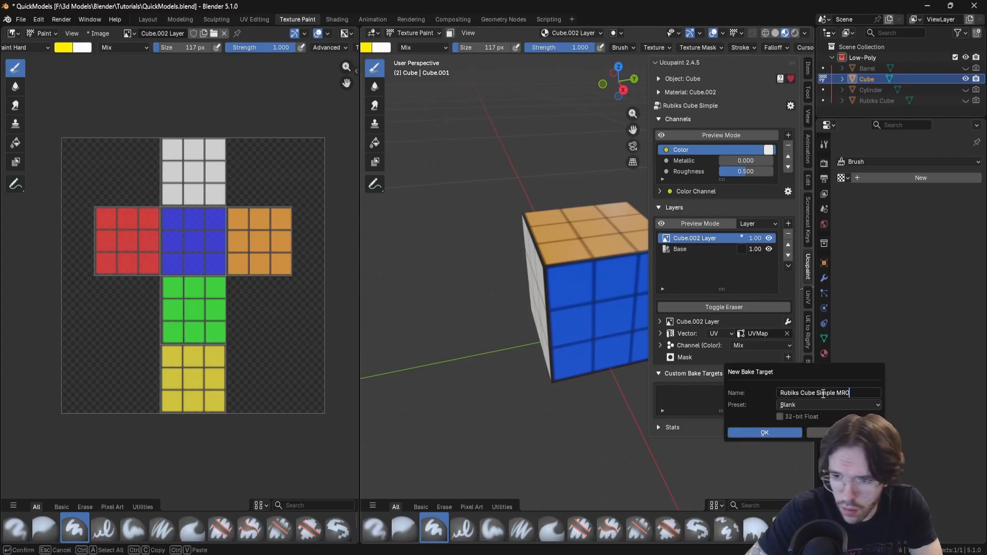
{"action": "key", "text": "Return"}
Assign Metallic to the bake target's R channel and Roughness to its G channel.
{"action": "left_click", "coordinate": [692, 425]}
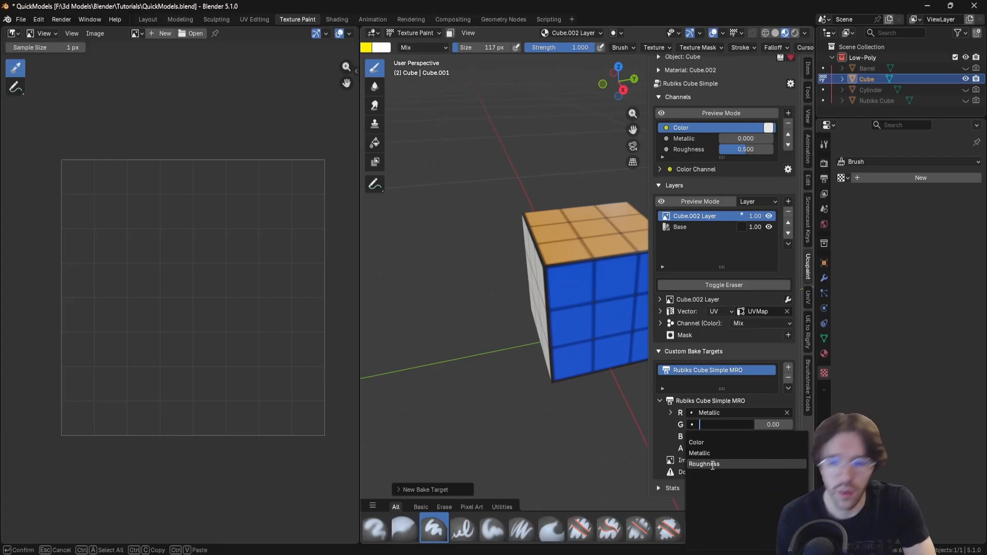
{"action": "left_click", "coordinate": [713, 465]}
{"action": "scroll", "coordinate": [708, 413], "scroll_direction": "up", "scroll_amount": 1}
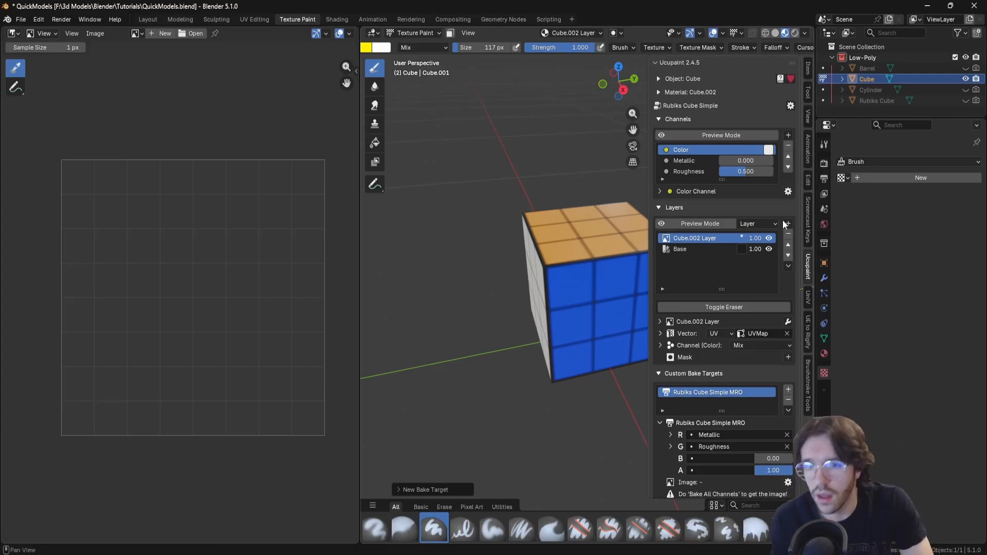
Bake all channels at a custom resolution of 256 by 256 with 10 samples and AA level 2.
{"action": "left_click", "coordinate": [791, 106]}
{"action": "left_click", "coordinate": [818, 131]}
{"action": "double_click", "coordinate": [829, 137]}
{"action": "type", "text": "256"}
{"action": "key", "text": "Return"}
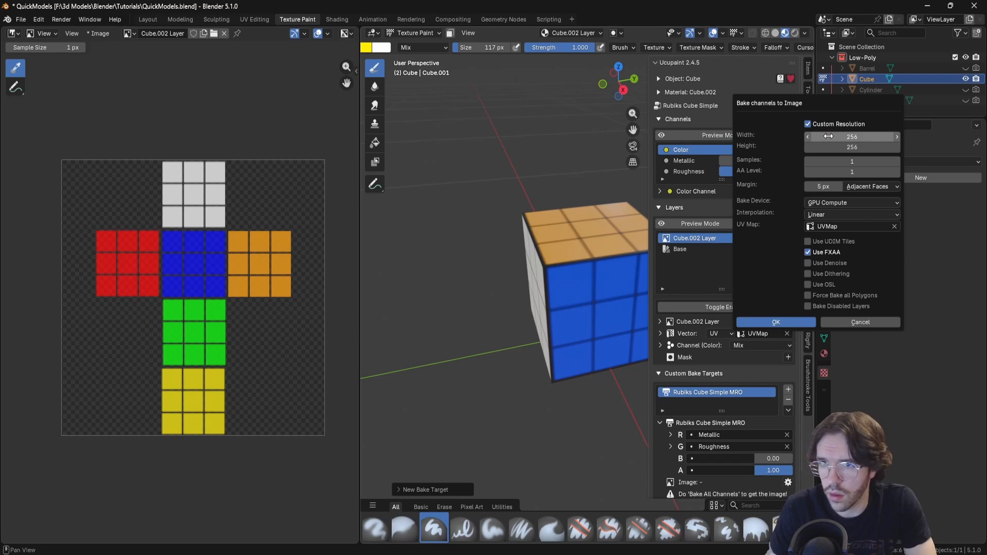
{"action": "double_click", "coordinate": [838, 161]}
{"action": "type", "text": "10"}
{"action": "key", "text": "Return"}
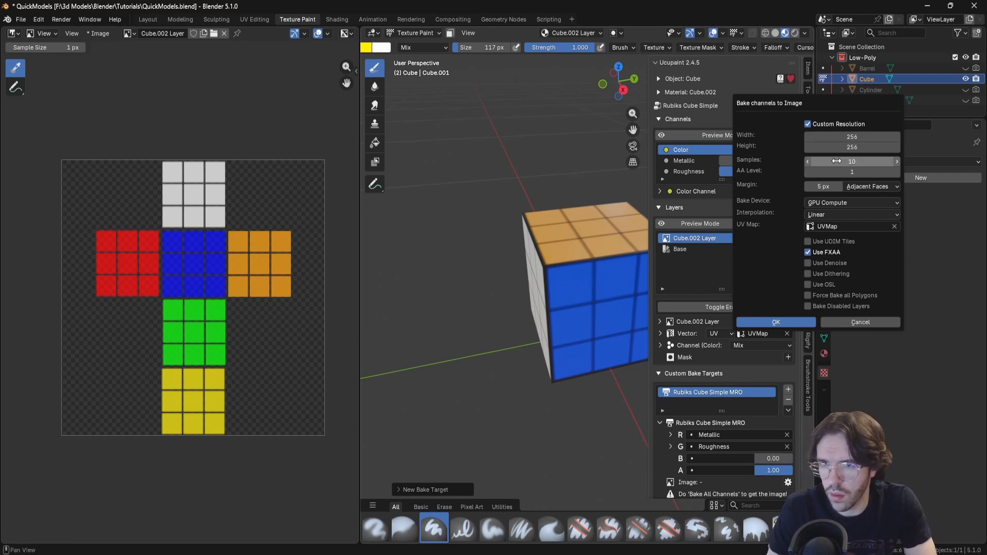
{"action": "left_click", "coordinate": [898, 172]}
{"action": "left_click", "coordinate": [777, 323]}
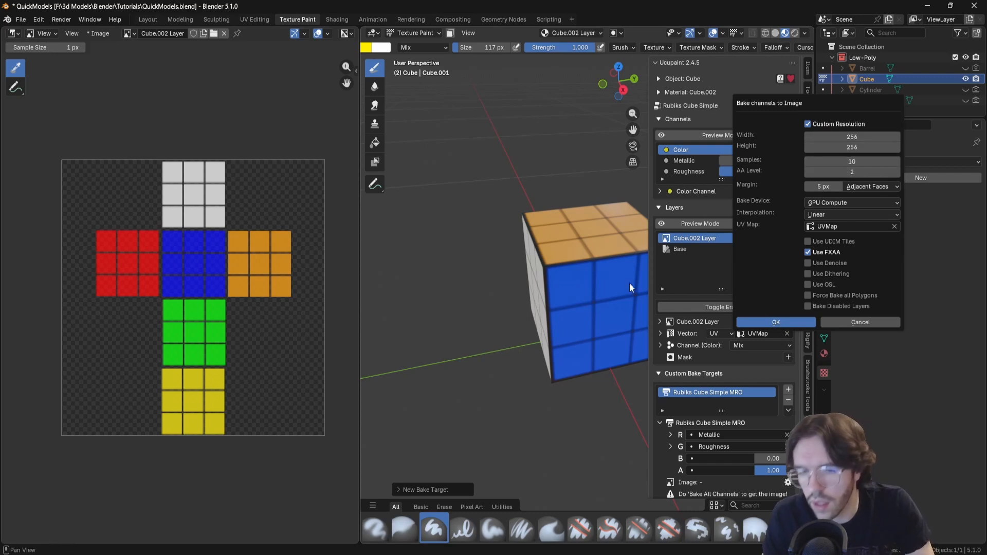
Rename the painted cube object as Rubiks Cube Simple.
{"action": "mouse_move", "coordinate": [634, 302]}
{"action": "middle_mouse_down"}
{"action": "mouse_move", "coordinate": [581, 360]}
{"action": "mouse_move", "coordinate": [610, 375]}
{"action": "mouse_move", "coordinate": [465, 436]}
{"action": "mouse_move", "coordinate": [512, 352]}
{"action": "mouse_move", "coordinate": [473, 295]}
{"action": "mouse_move", "coordinate": [404, 307]}
{"action": "mouse_move", "coordinate": [639, 313]}
{"action": "middle_mouse_up"}
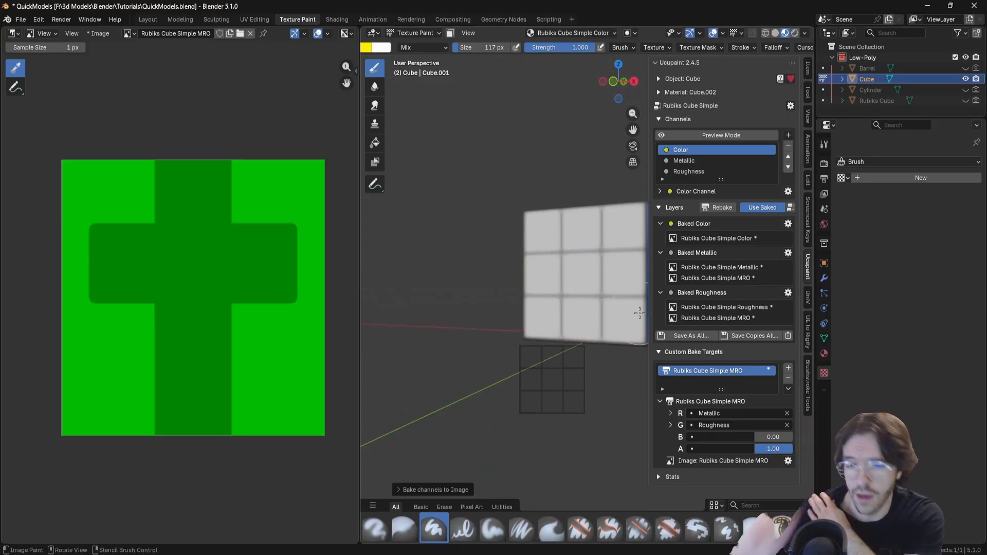
{"action": "mouse_move", "coordinate": [586, 309]}
{"action": "middle_mouse_down"}
{"action": "mouse_move", "coordinate": [569, 310]}
{"action": "mouse_move", "coordinate": [619, 313]}
{"action": "mouse_move", "coordinate": [569, 282]}
{"action": "mouse_move", "coordinate": [563, 257]}
{"action": "mouse_move", "coordinate": [587, 256]}
{"action": "mouse_move", "coordinate": [553, 293]}
{"action": "middle_mouse_up"}
{"action": "scroll", "coordinate": [571, 310], "scroll_direction": "up", "scroll_amount": 3}
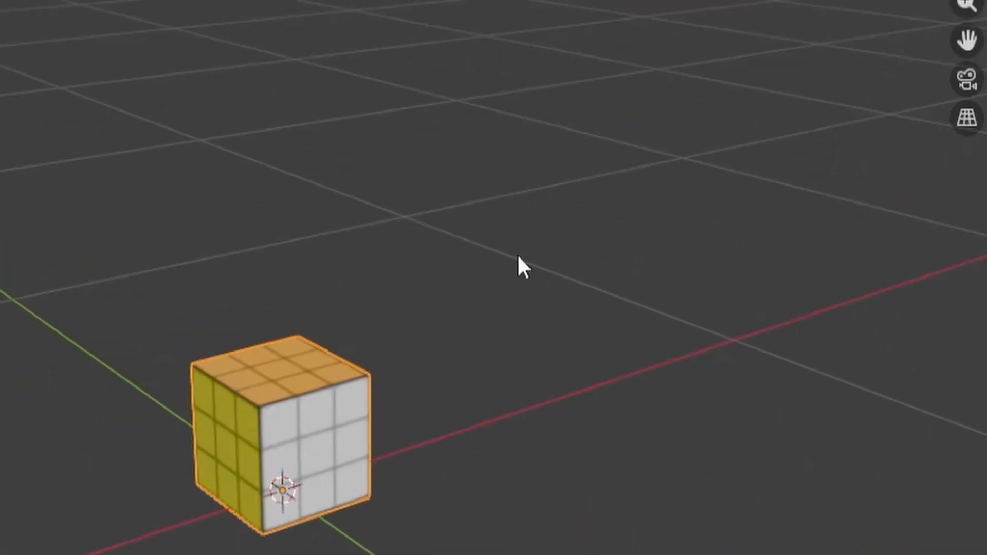
{"action": "key", "text": "F2"}
{"action": "type", "text": "Rubiks Cube Simple"}
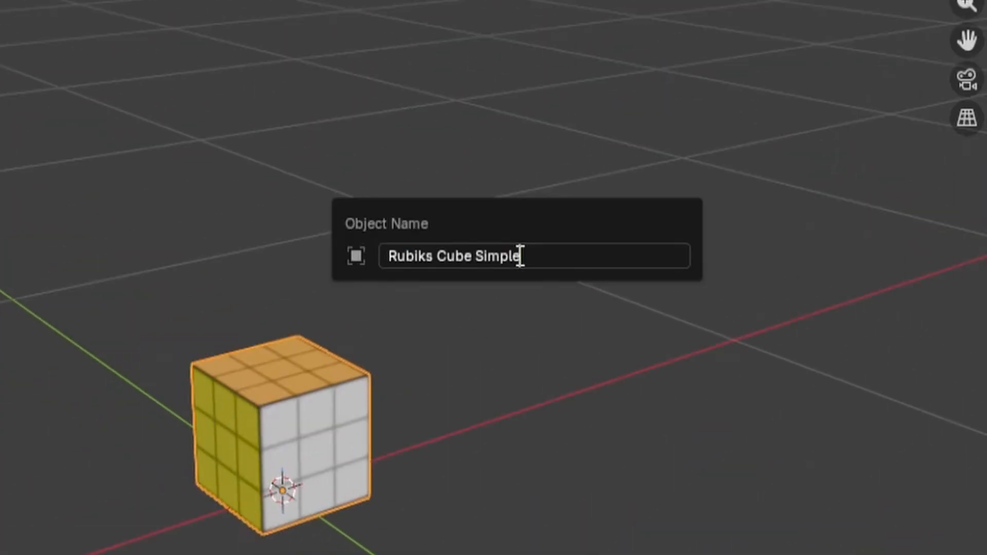